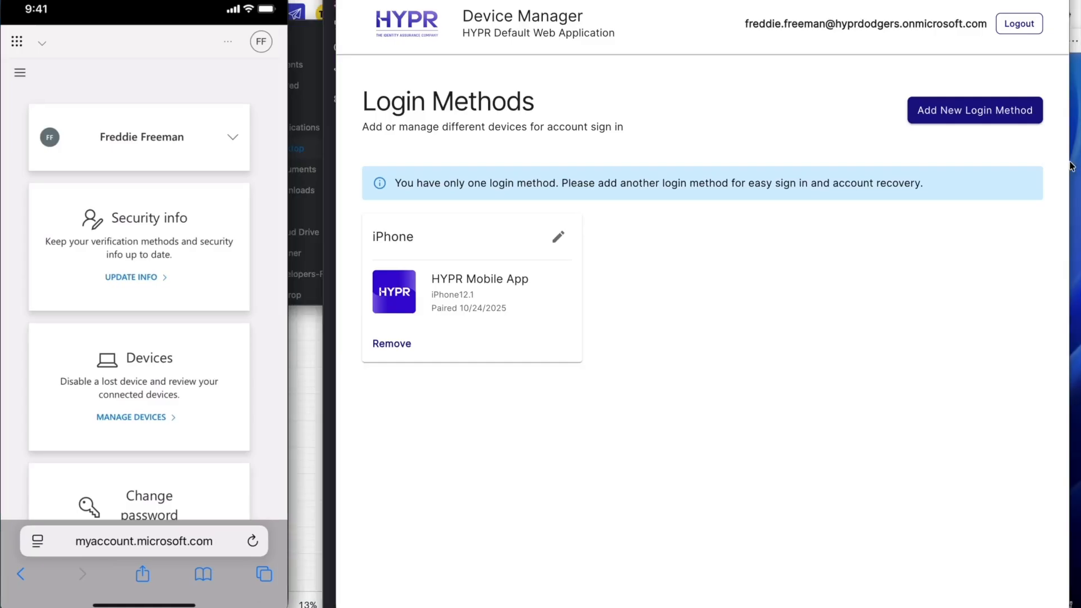
Bring up the Windows 11 sign-in screen and choose the HYPR Scan QR to Login option.
left_click(1074, 162)
left_click(755, 280)
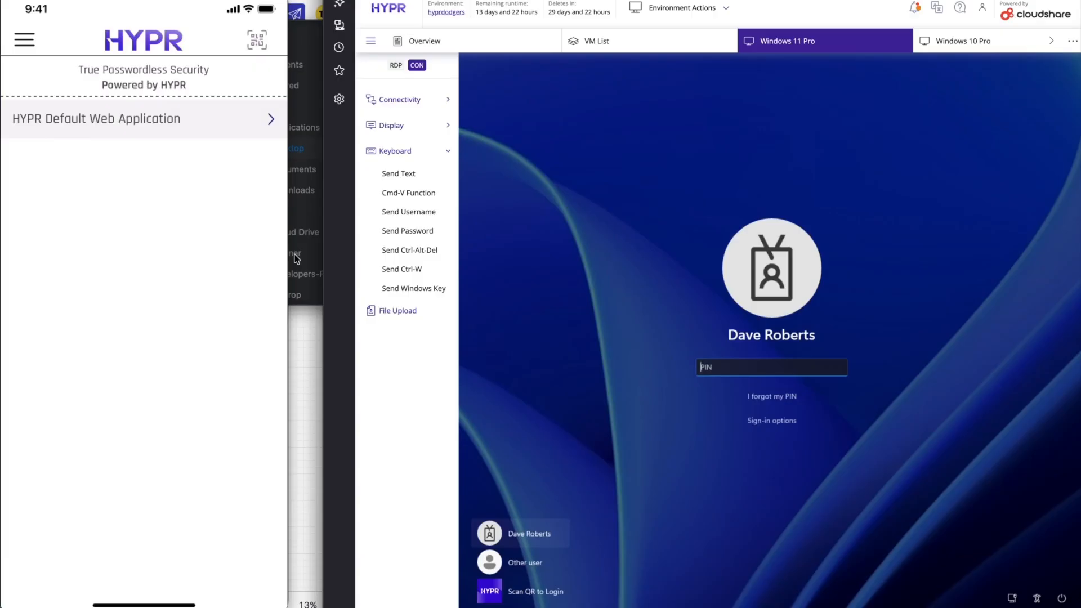
left_click(518, 591)
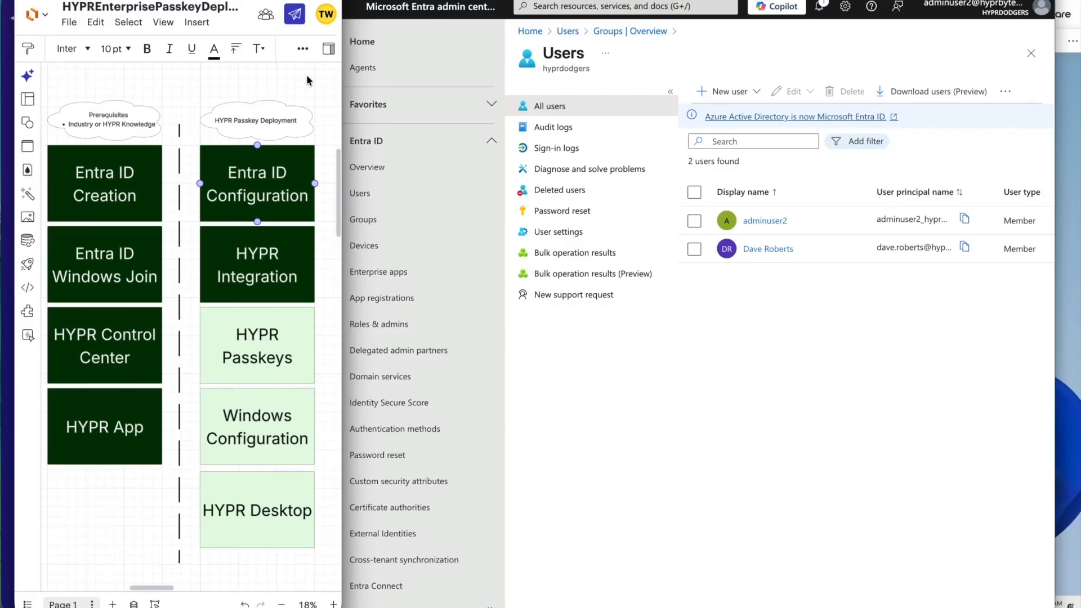
Review the passkey deployment diagram and check which account is signed in on the Windows 11 Pro virtual machine.
left_click(307, 78)
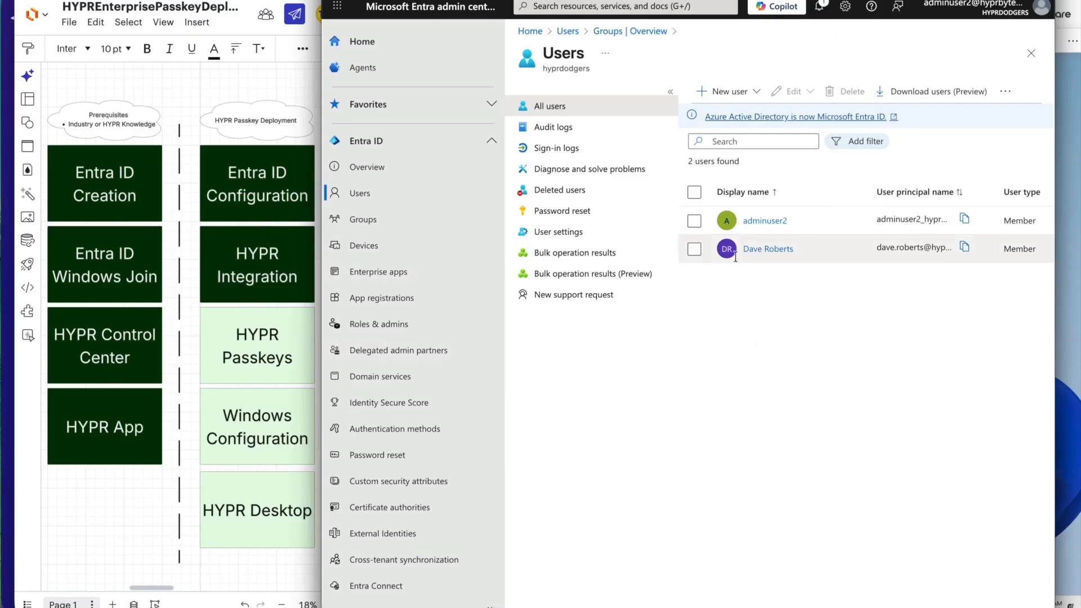
left_click(1074, 215)
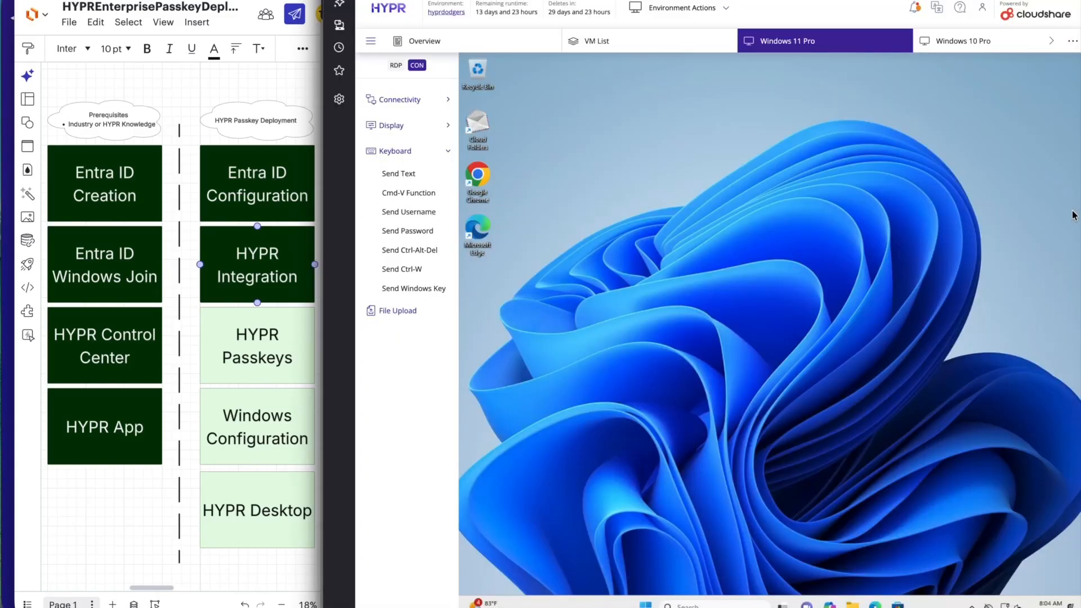
left_click(646, 604)
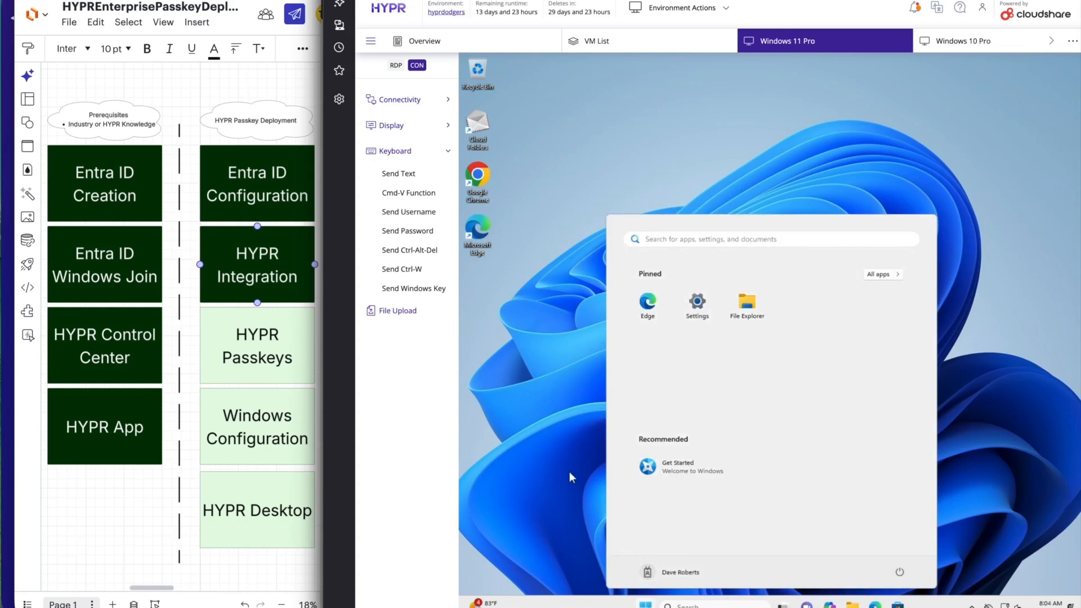
left_click(551, 254)
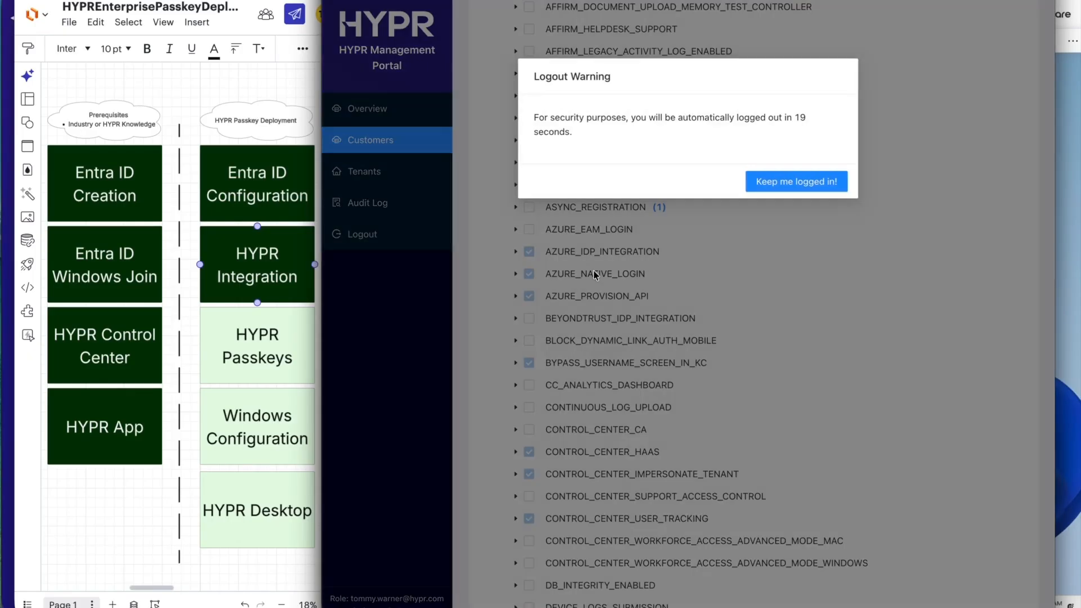
Keep the HYPR Management Portal session logged in and review the customer's feature flags around the AZURE entries.
left_click(776, 179)
scroll(702, 330, "up", 1)
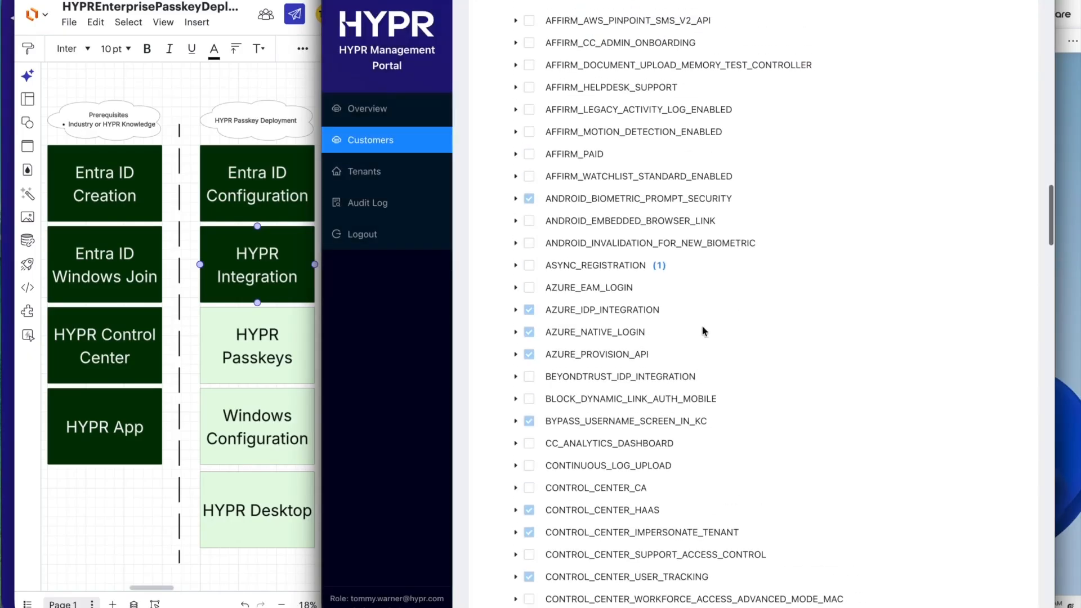
scroll(702, 330, "down", 4)
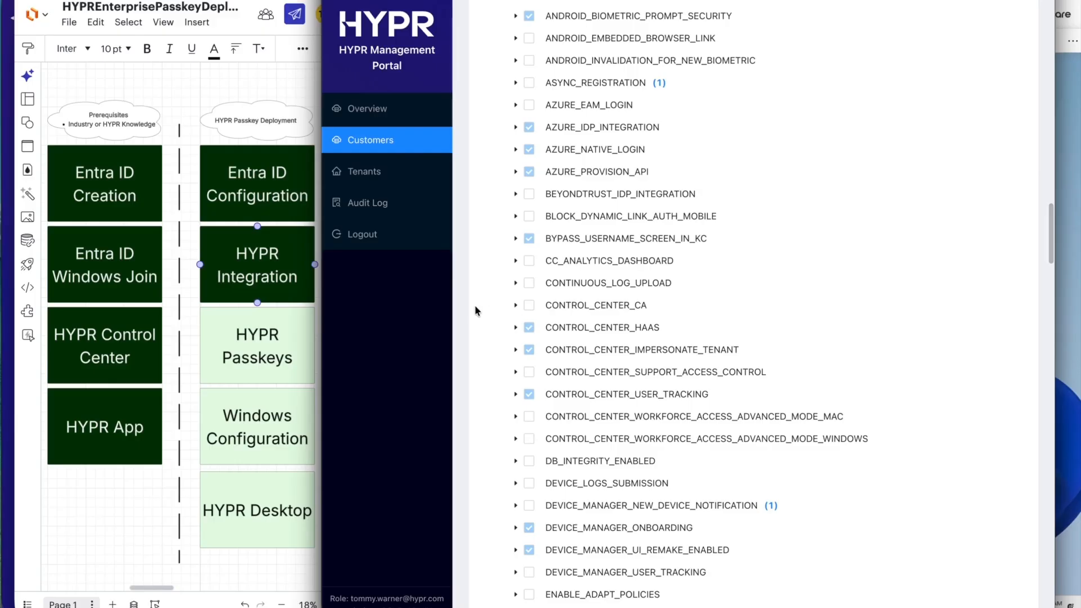
scroll(652, 285, "up", 3)
scroll(651, 285, "up", 5)
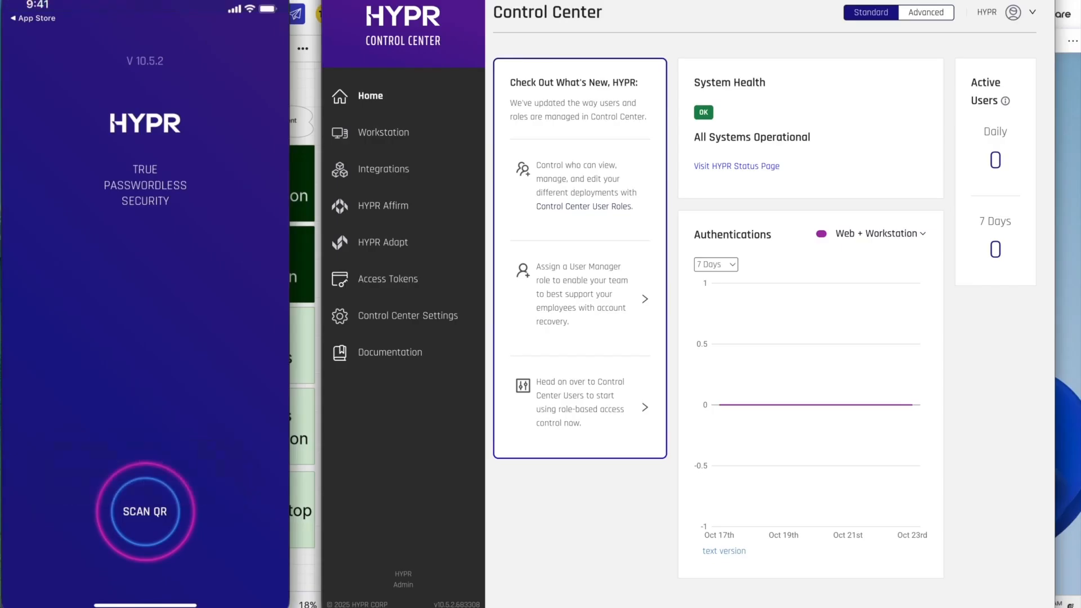
Review the deployment diagram, the Entra user list, the HYPR Control Center home page and the HYPR mobile app.
left_click(294, 89)
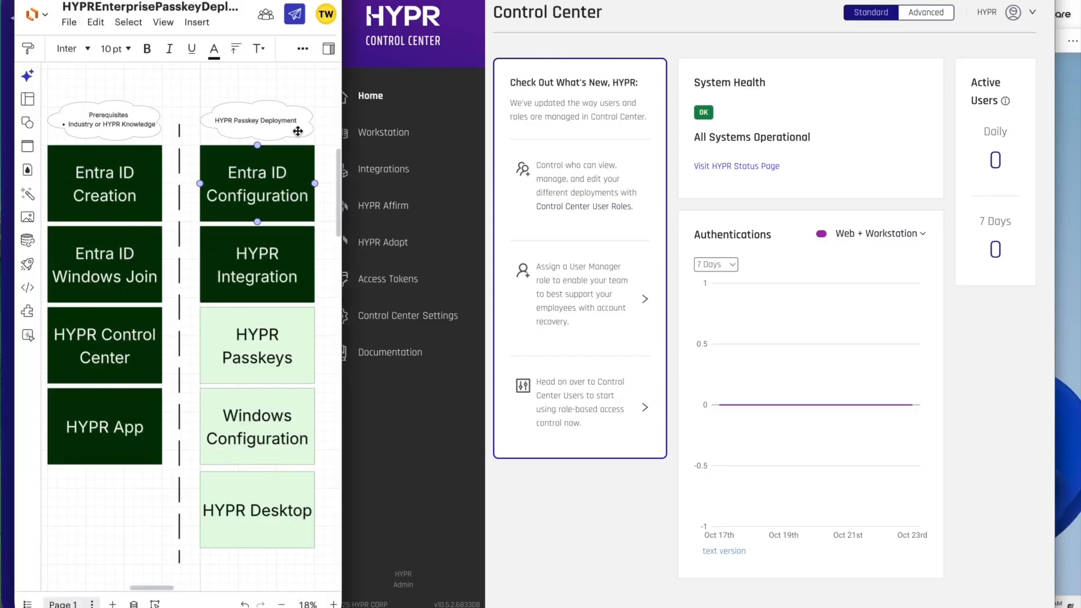
left_click(569, 1)
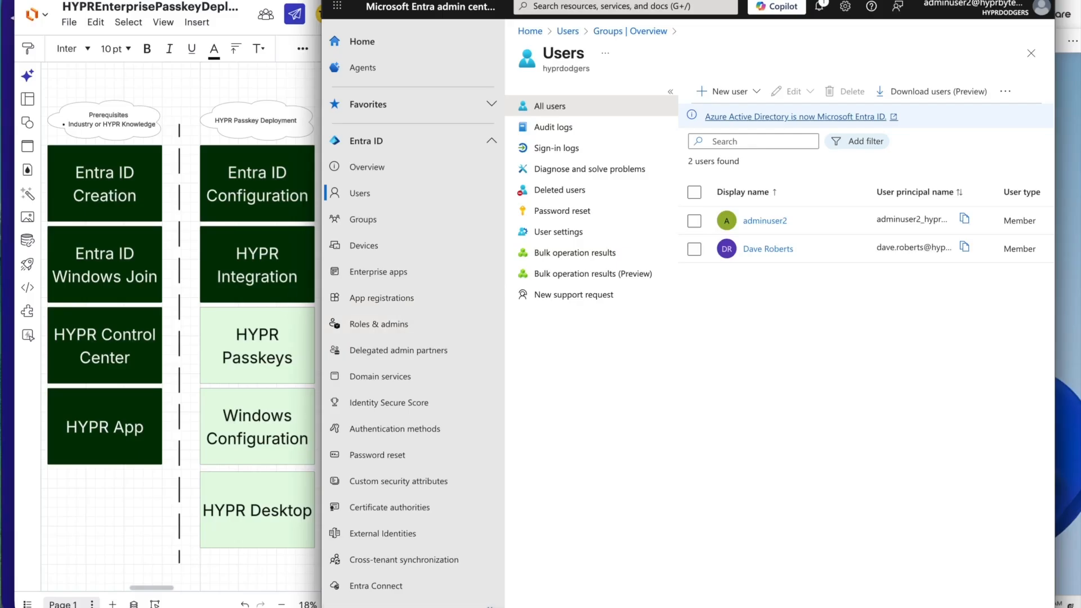
left_click(360, 1)
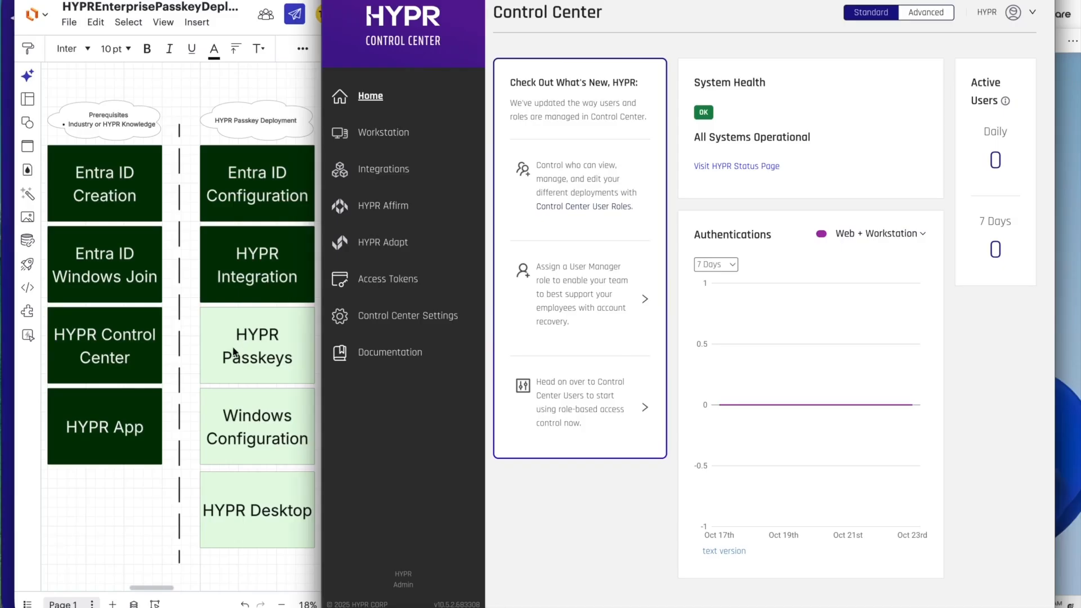
left_click(8, 321)
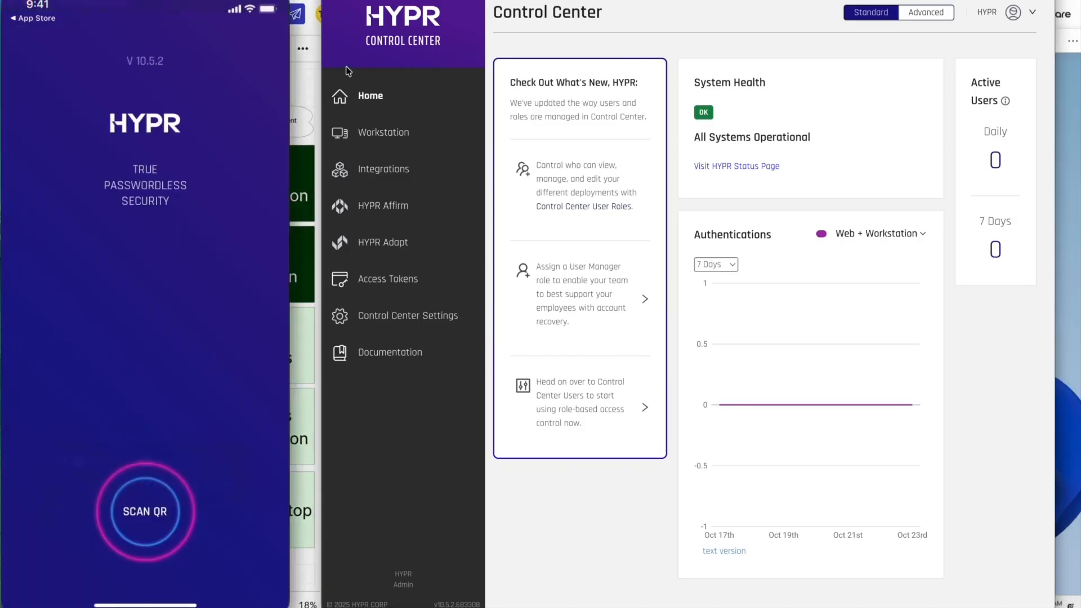
Highlight the Windows Configuration and HYPR Desktop blocks in the deployment diagram.
left_click(306, 70)
left_click(248, 429)
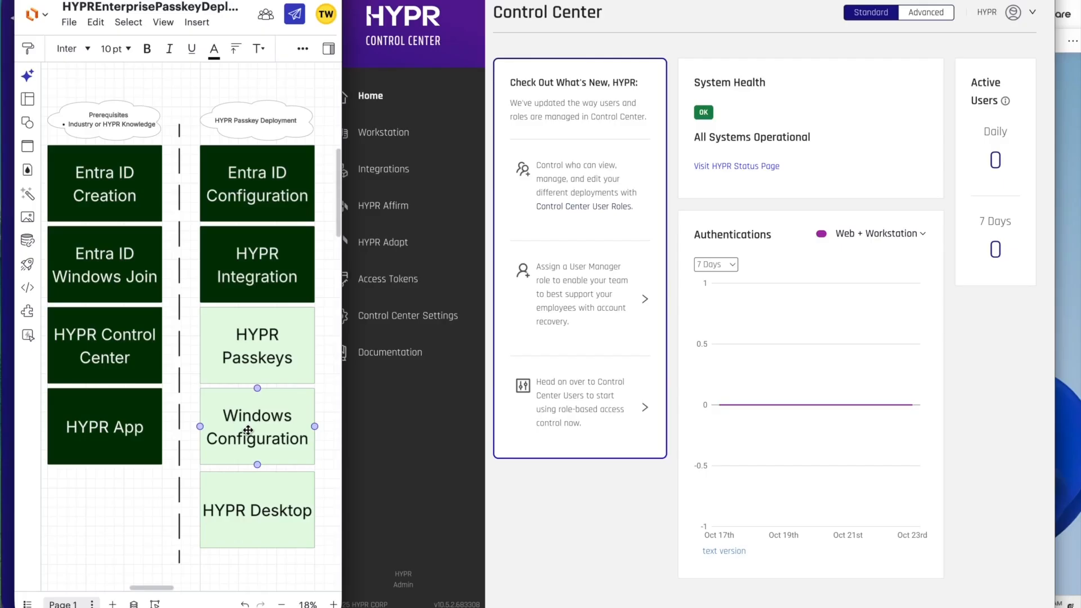
left_click(250, 524)
Examine the diagram's Entra ID Configuration checklist of app registration, API permissions, authentication methods and redirect URI.
key("ctrl+Tab")
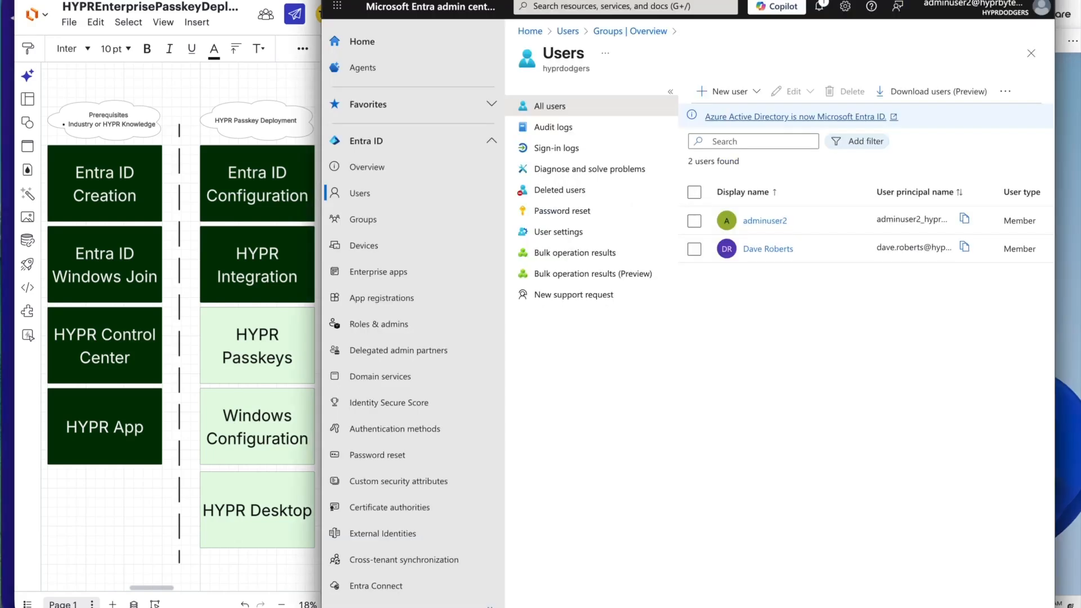
scroll(137, 471, "down", 6)
scroll(131, 482, "down", 8)
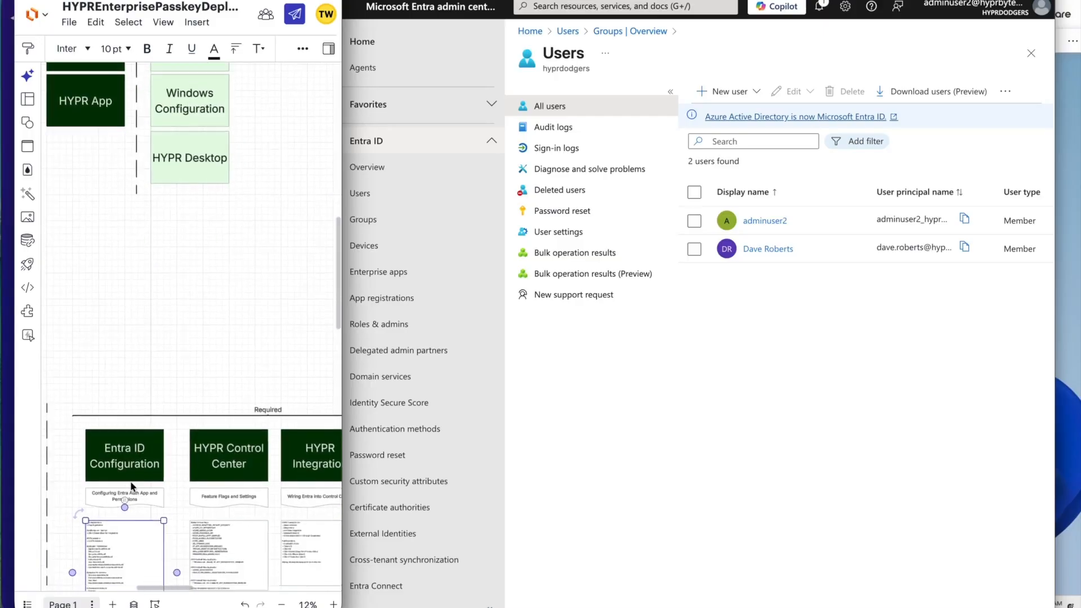
scroll(93, 400, "up", 5)
scroll(93, 400, "up", 5)
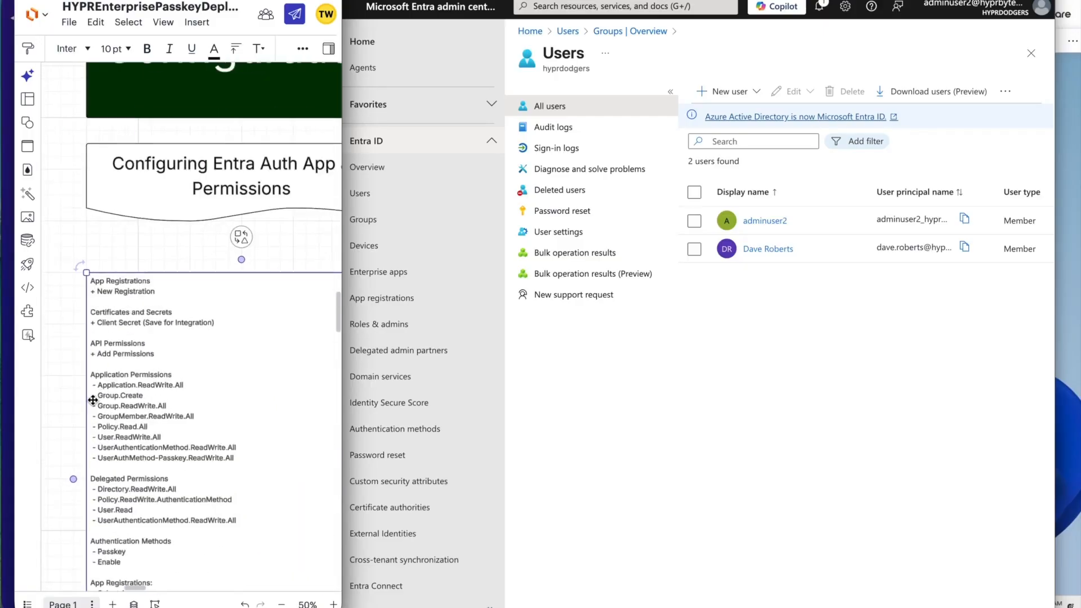
scroll(93, 400, "down", 5)
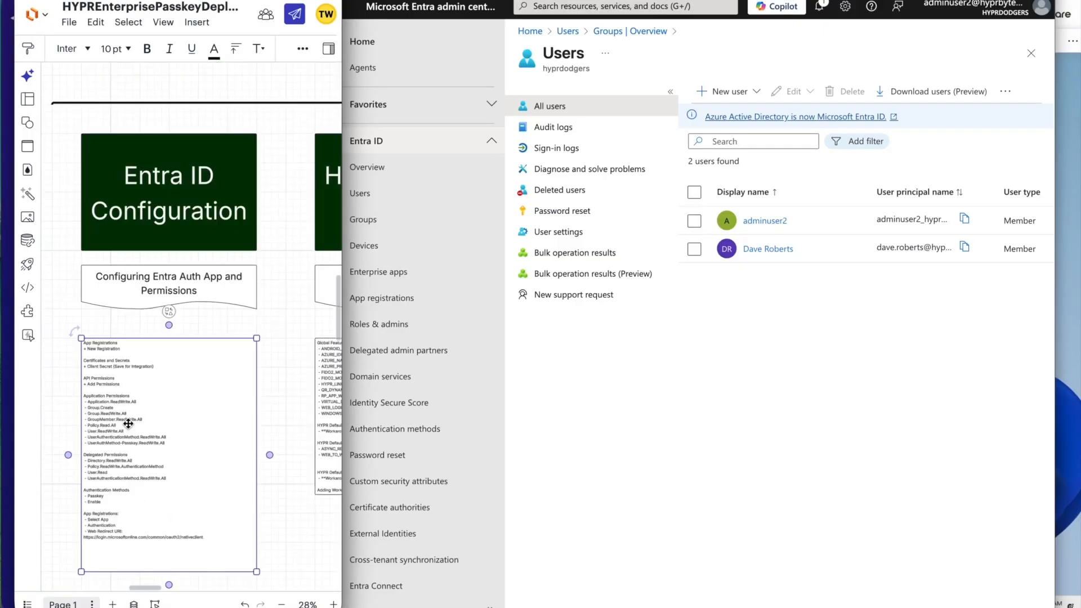
scroll(131, 317, "up", 4)
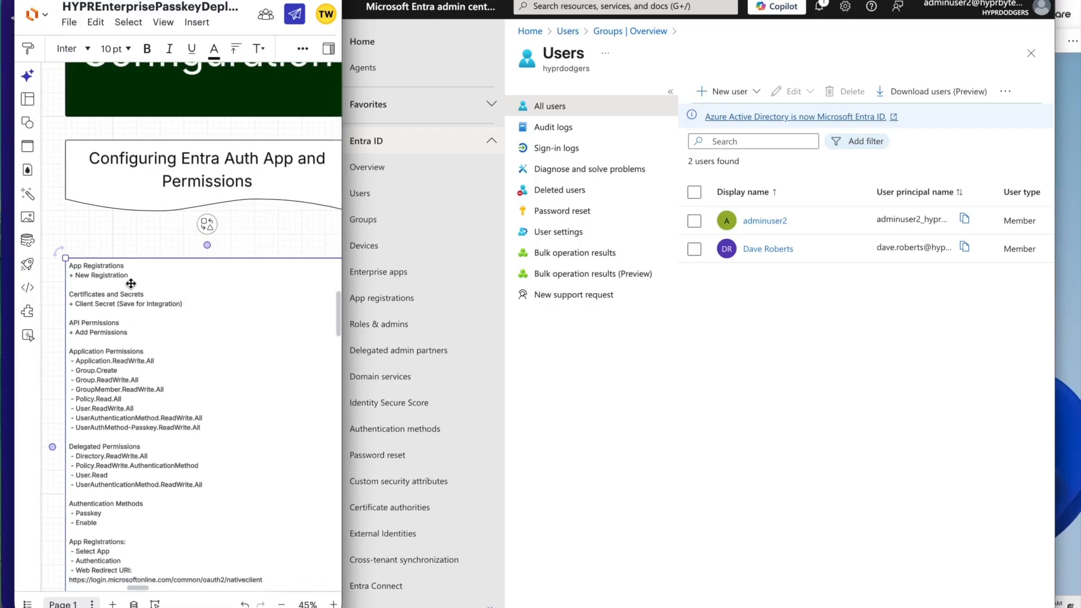
scroll(277, 215, "down", 2)
scroll(277, 214, "right", 1)
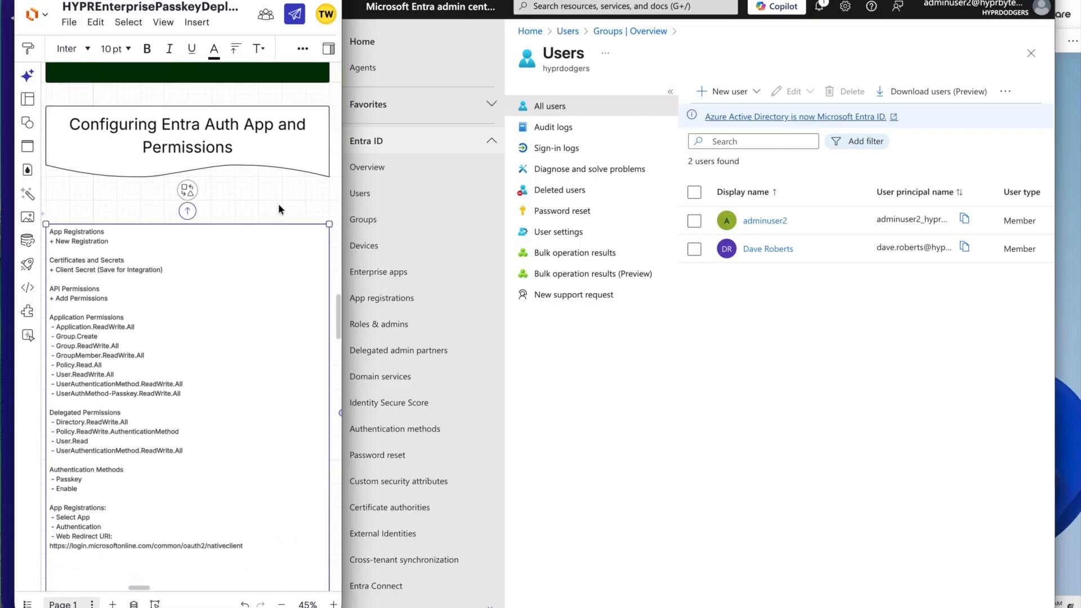
scroll(278, 203, "down", 1)
scroll(278, 204, "left", 1)
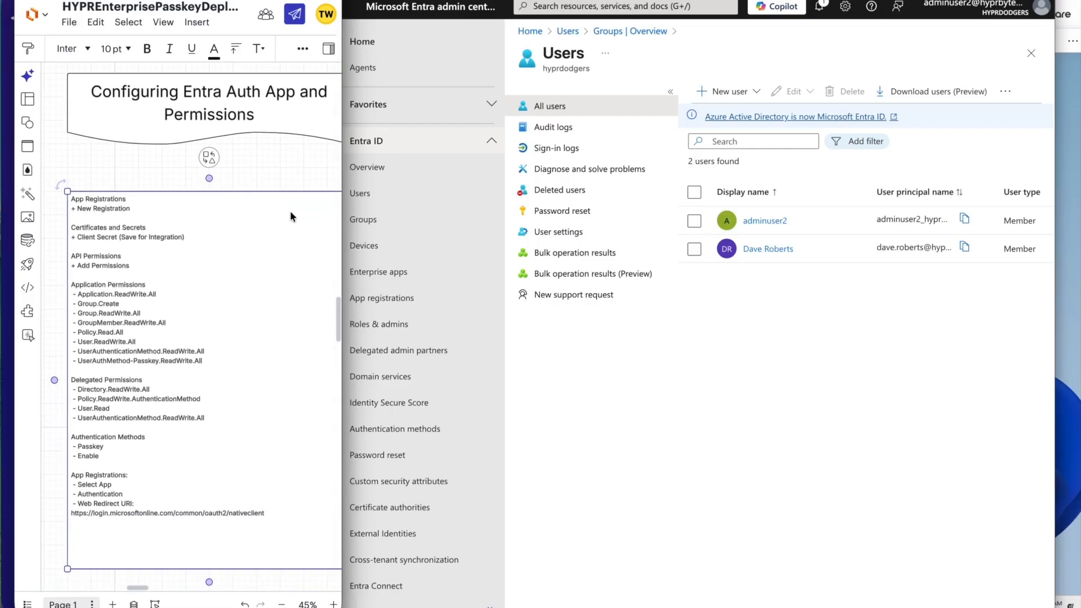
left_click(387, 295)
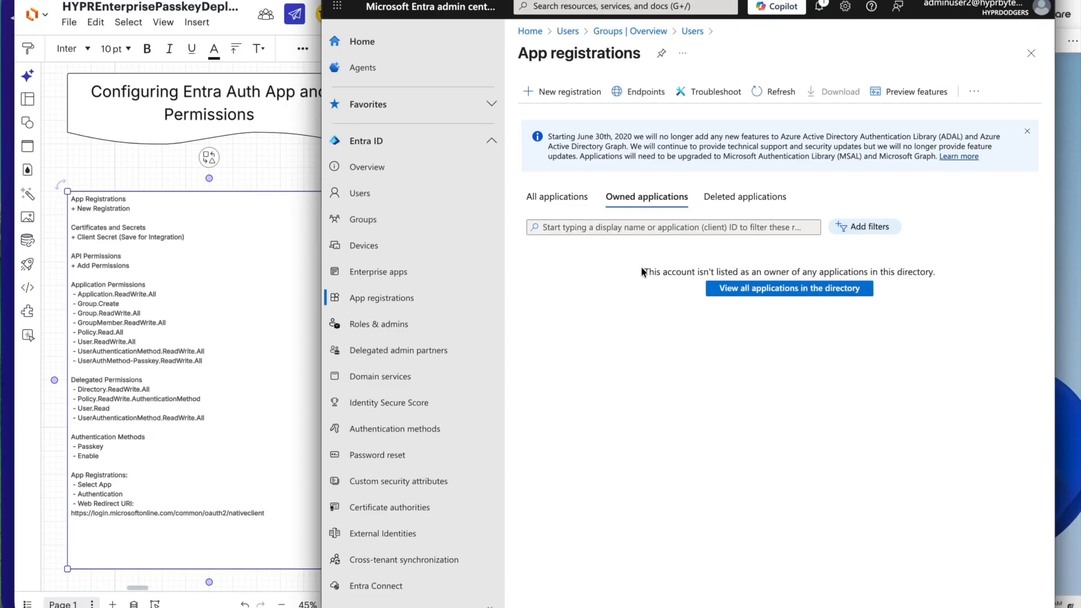
left_click(541, 197)
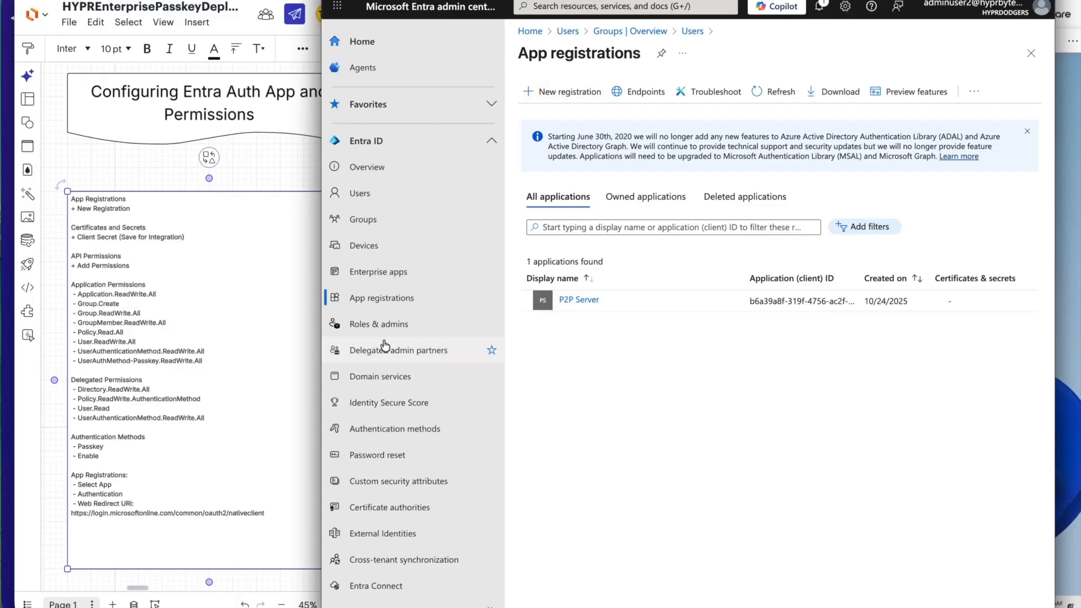
left_click(558, 92)
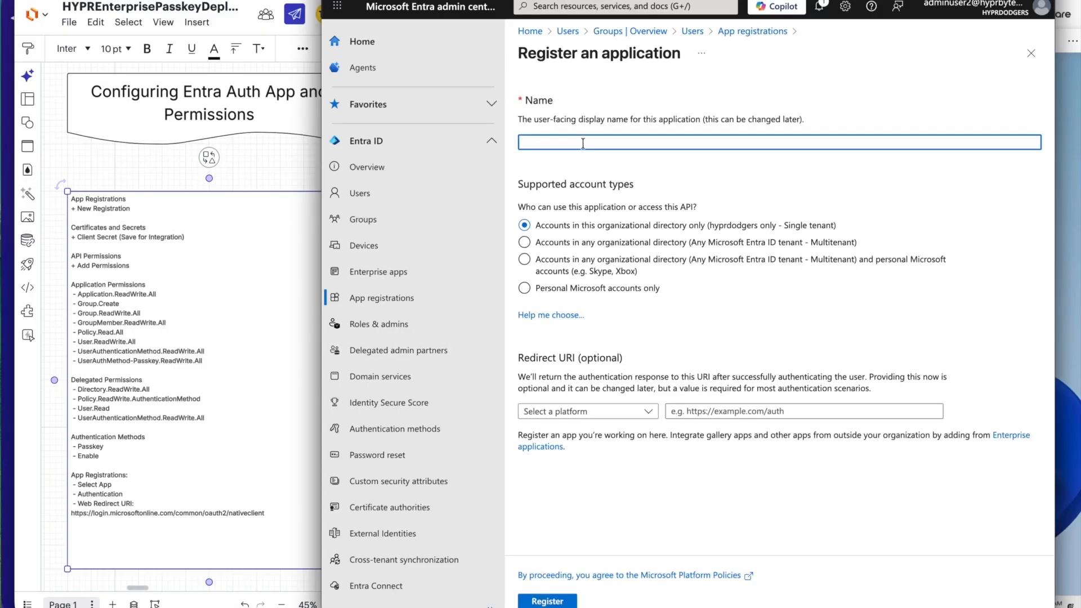
type("Passkey")
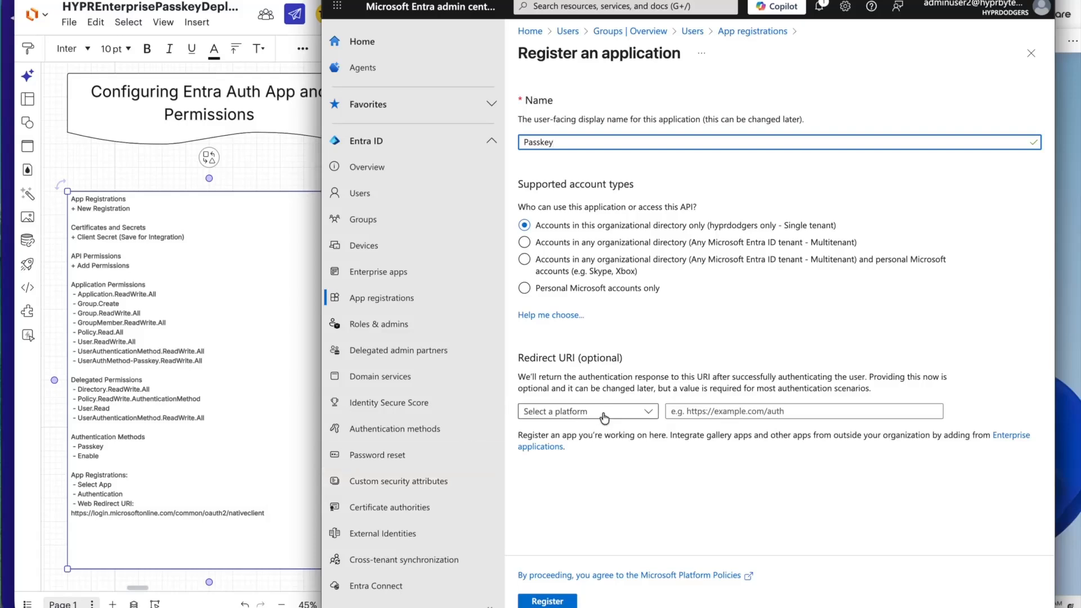
left_click(604, 417)
left_click(569, 431)
left_click(214, 518)
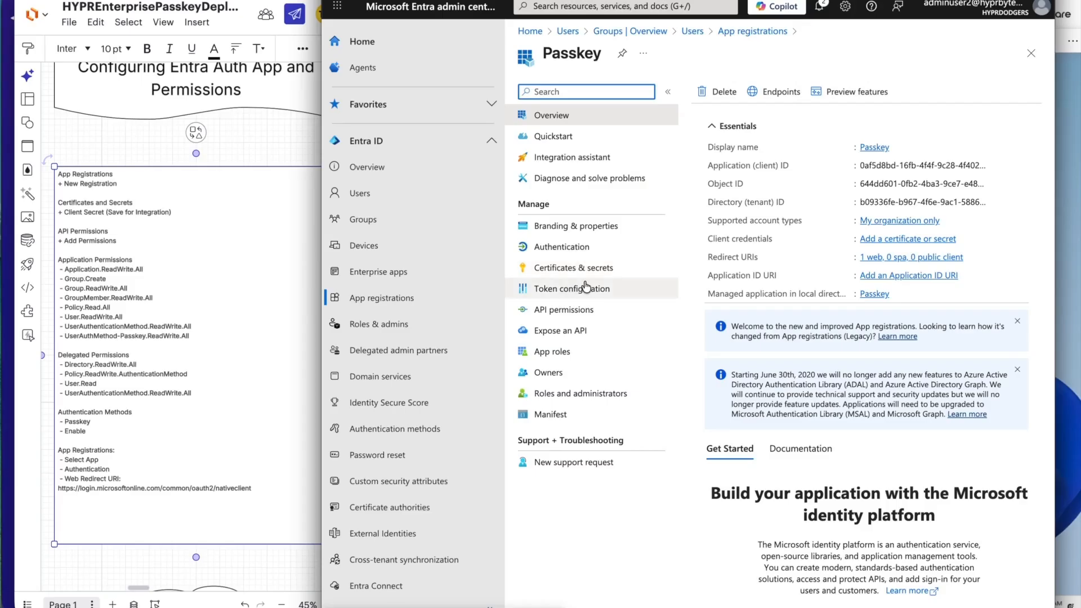
Add the checklist's eight Microsoft Graph application permissions, from Application.ReadWrite.All to UserAuthMethod-Passkey.ReadWrite.All, to the Passkey app and grant admin consent.
left_click(127, 222)
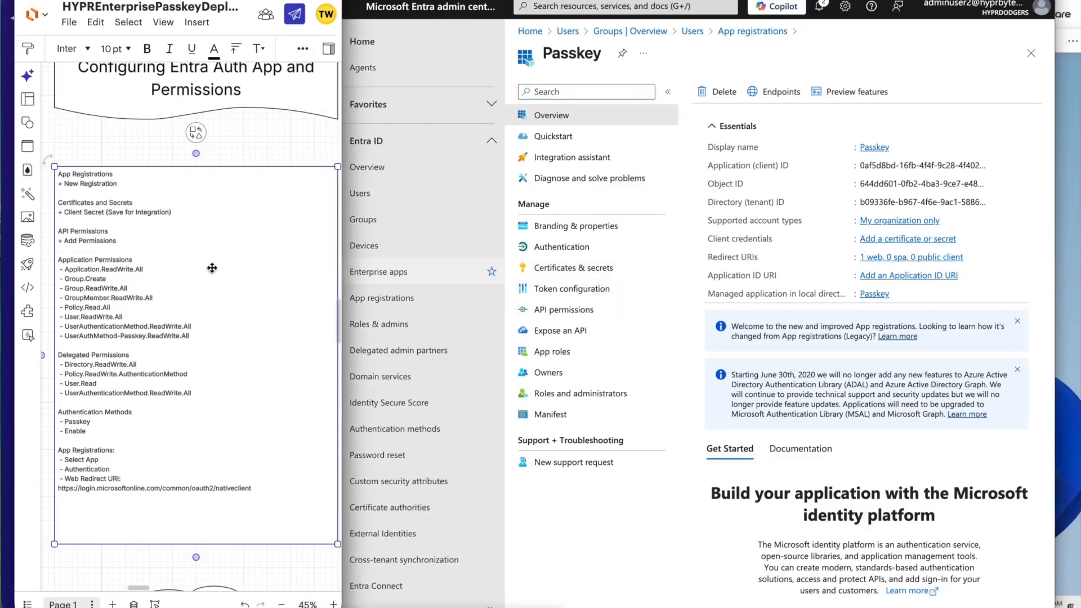
left_click(585, 314)
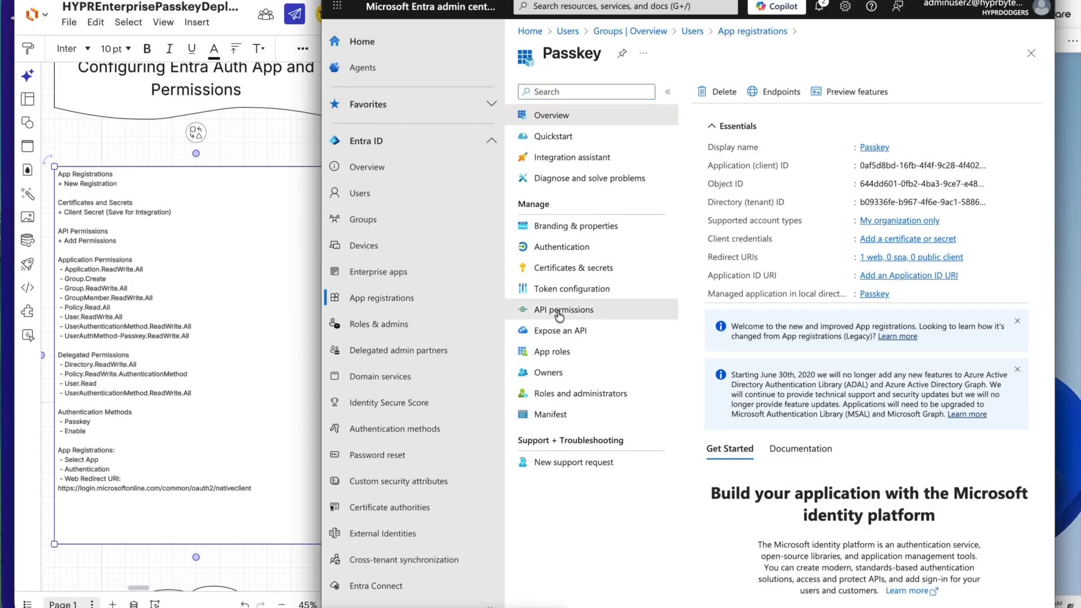
left_click(559, 311)
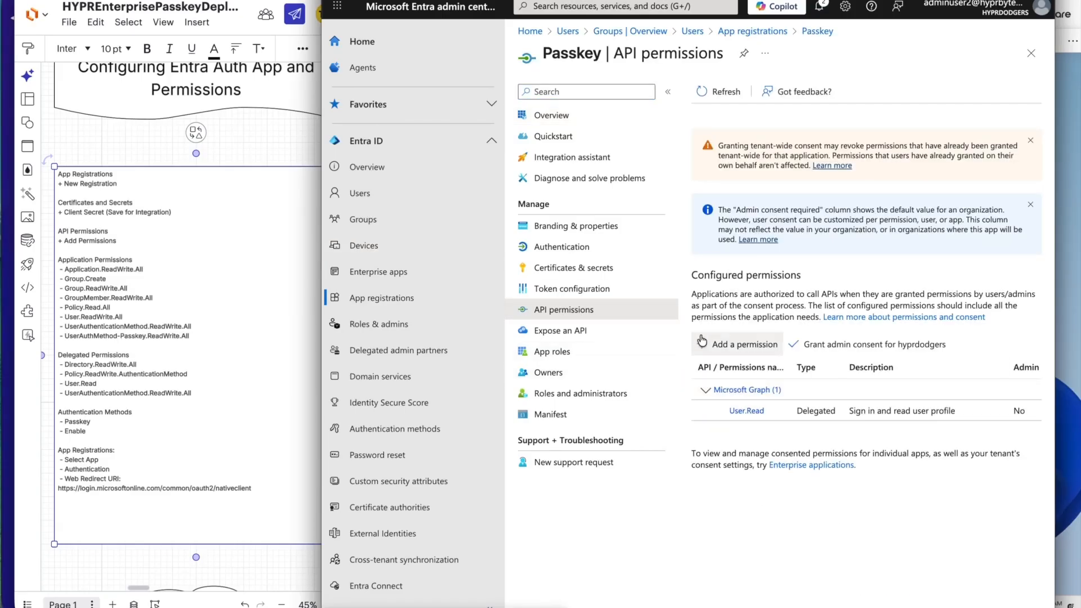
left_click(746, 344)
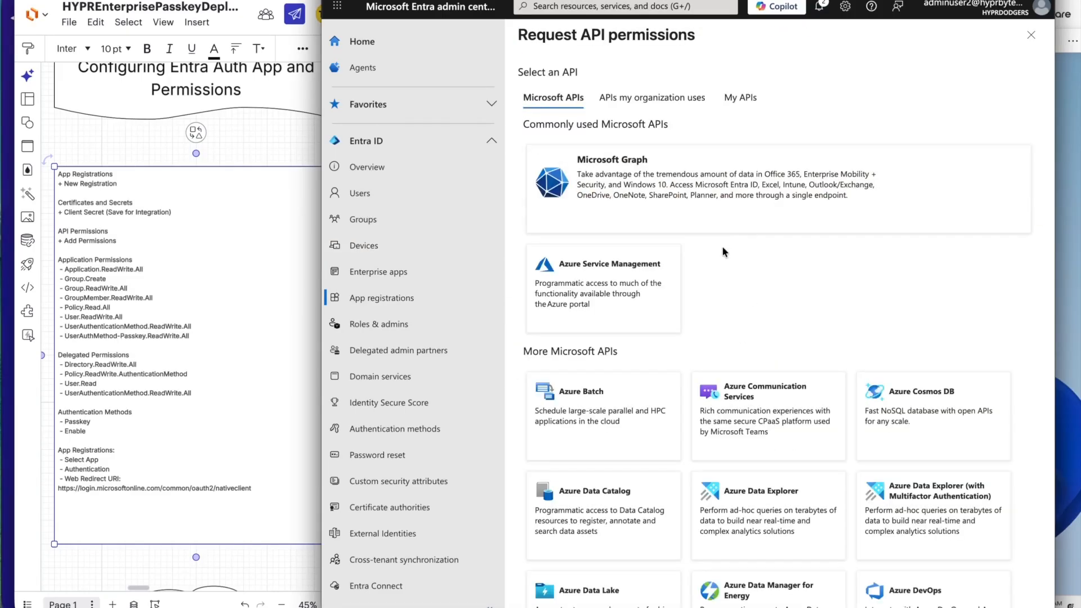
left_click(609, 192)
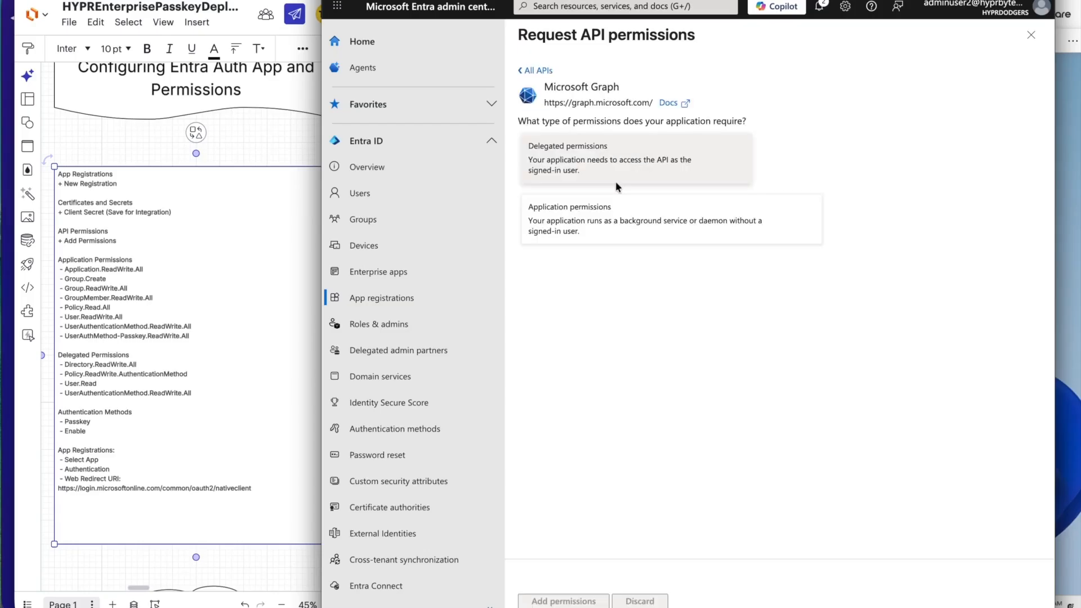
left_click(615, 219)
left_click(596, 291)
type("Ap")
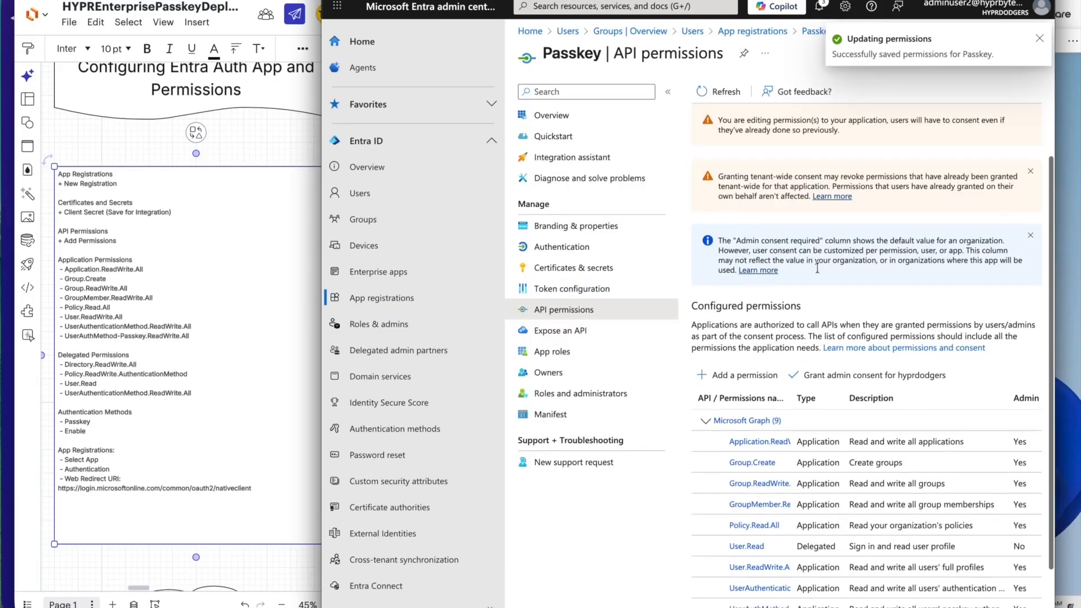
left_click(867, 375)
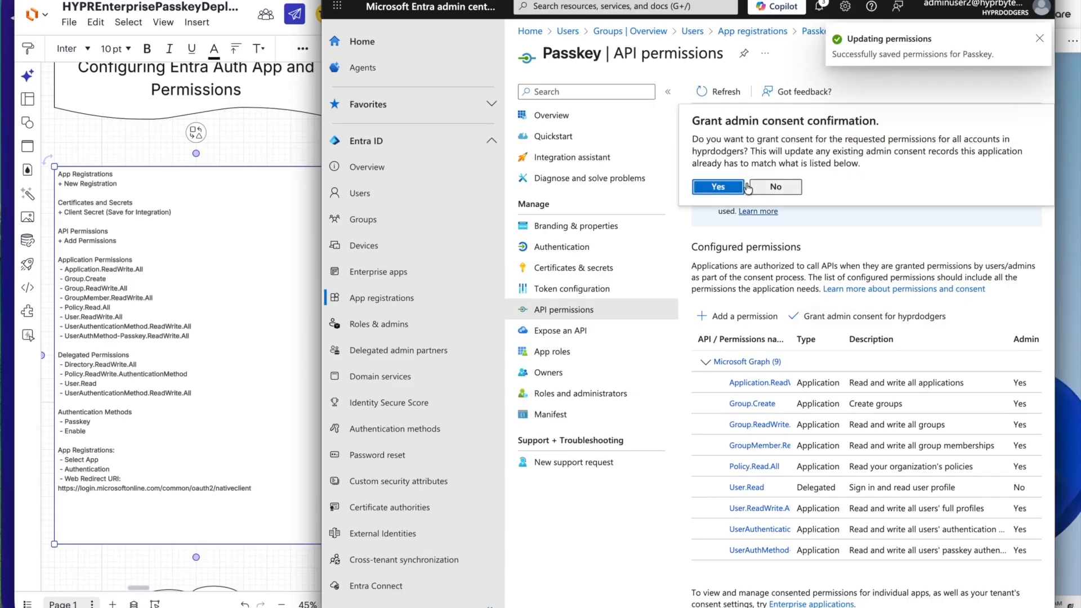
left_click(716, 187)
Add the Microsoft Graph delegated permissions Directory.ReadWrite.All, Policy.ReadWrite.AuthenticationMethod and UserAuthenticationMethod.ReadWrite.All, and grant admin consent.
left_click(729, 325)
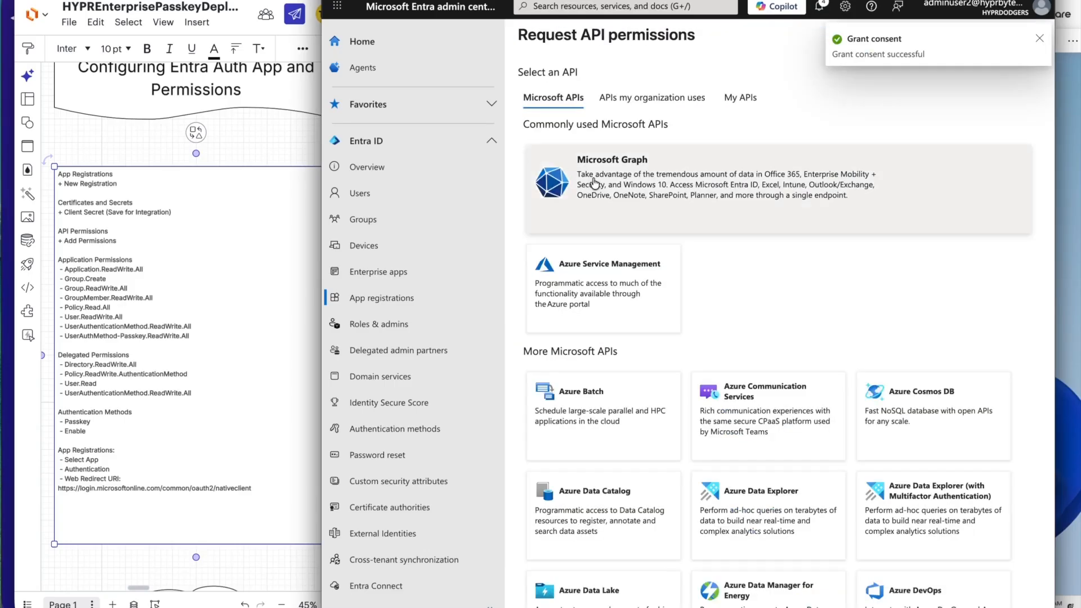
left_click(591, 179)
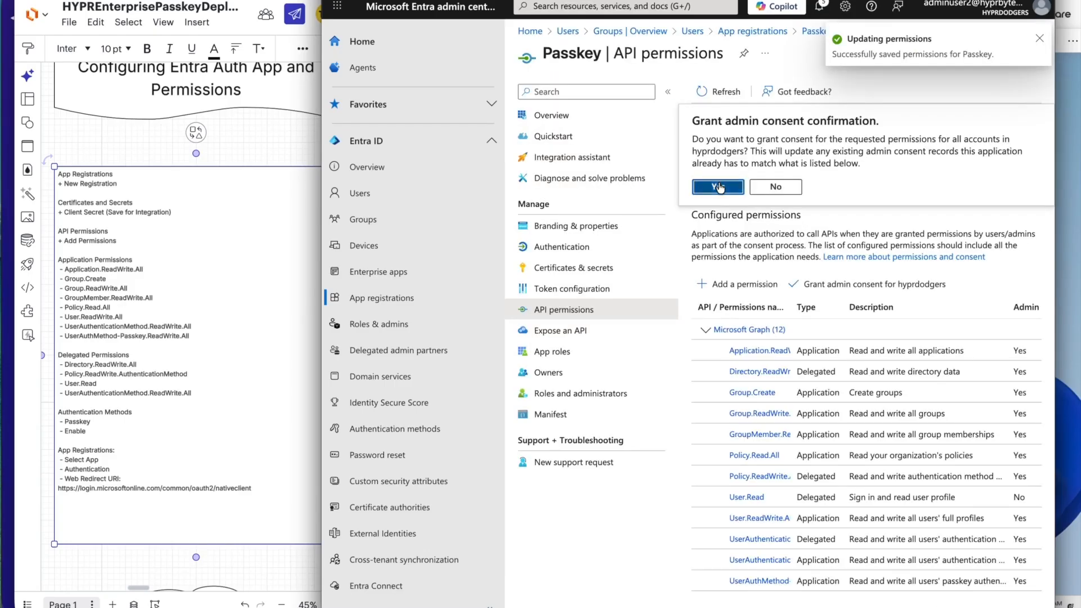
left_click(716, 186)
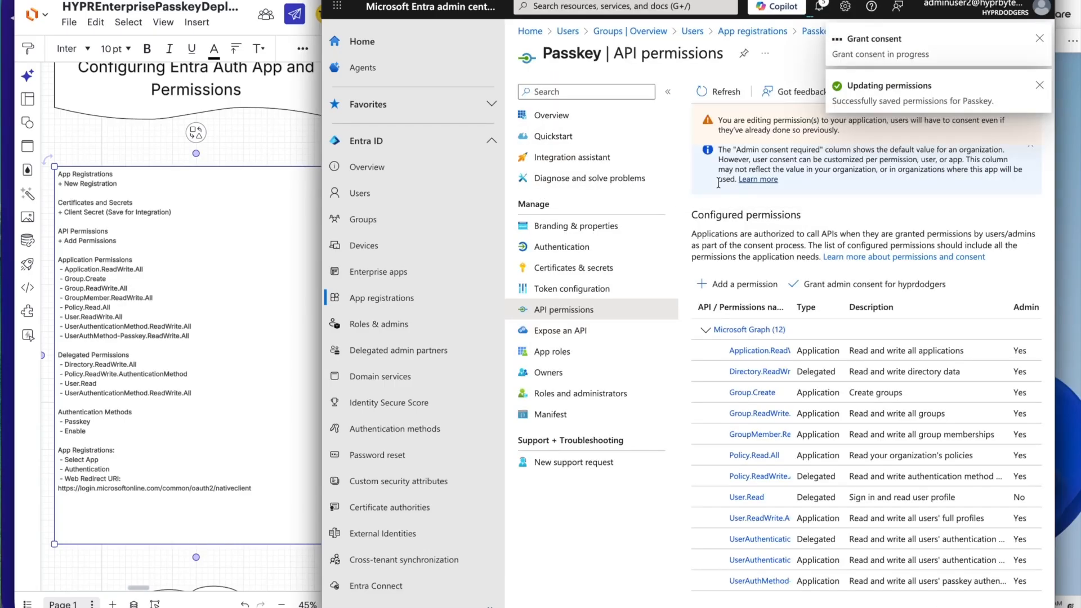
Check the enablement and target settings of the Passkey (FIDO2) authentication method in Entra ID.
scroll(805, 322, "down", 1)
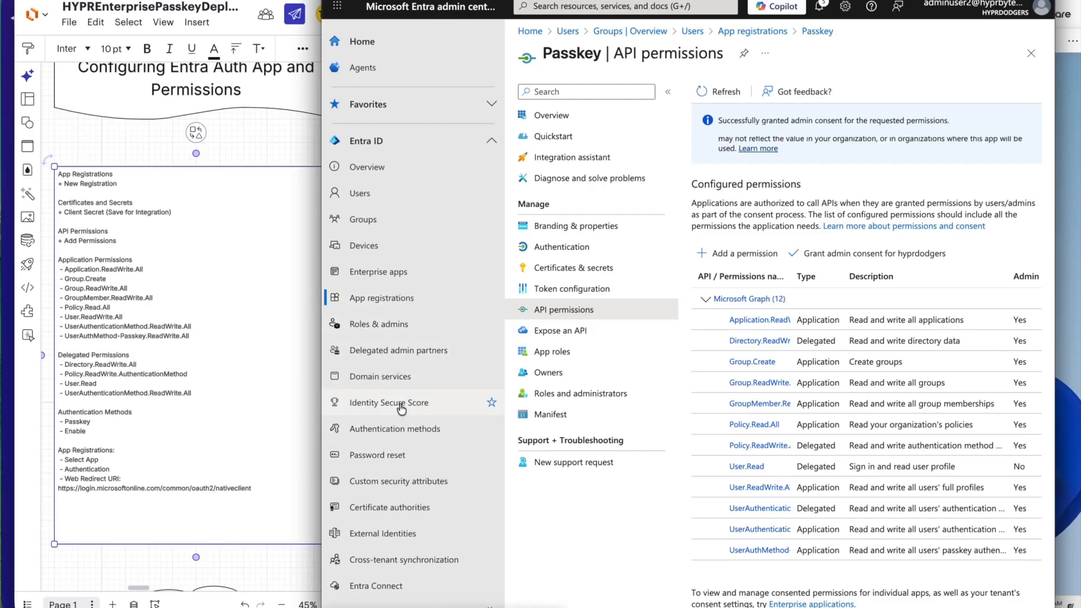
left_click(394, 430)
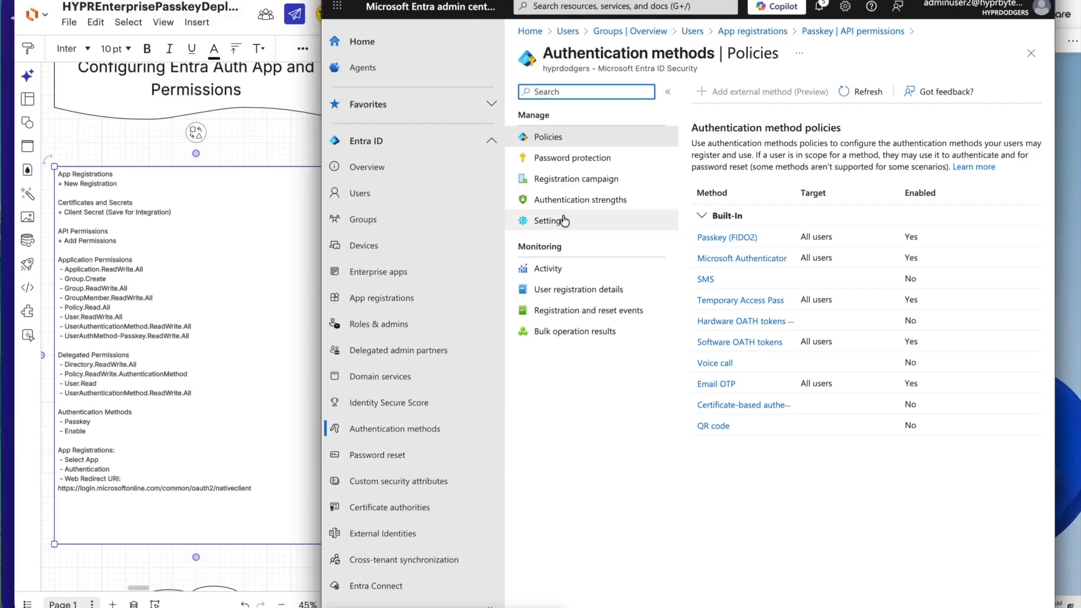
left_click(705, 237)
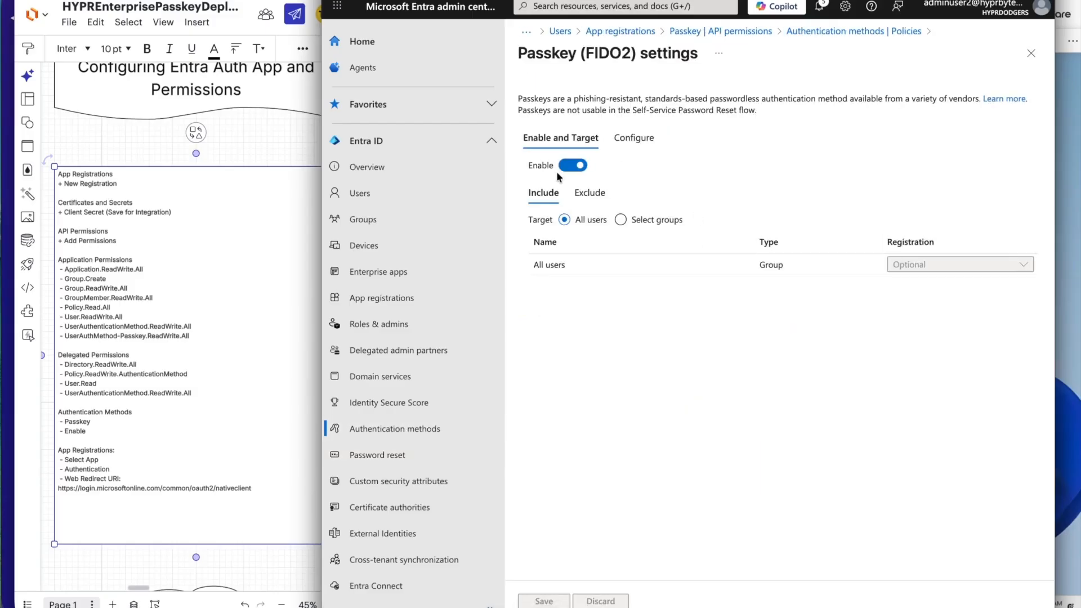
Check the Passkey app registration's Web redirect URI, and open its certificates and secrets.
left_click(382, 298)
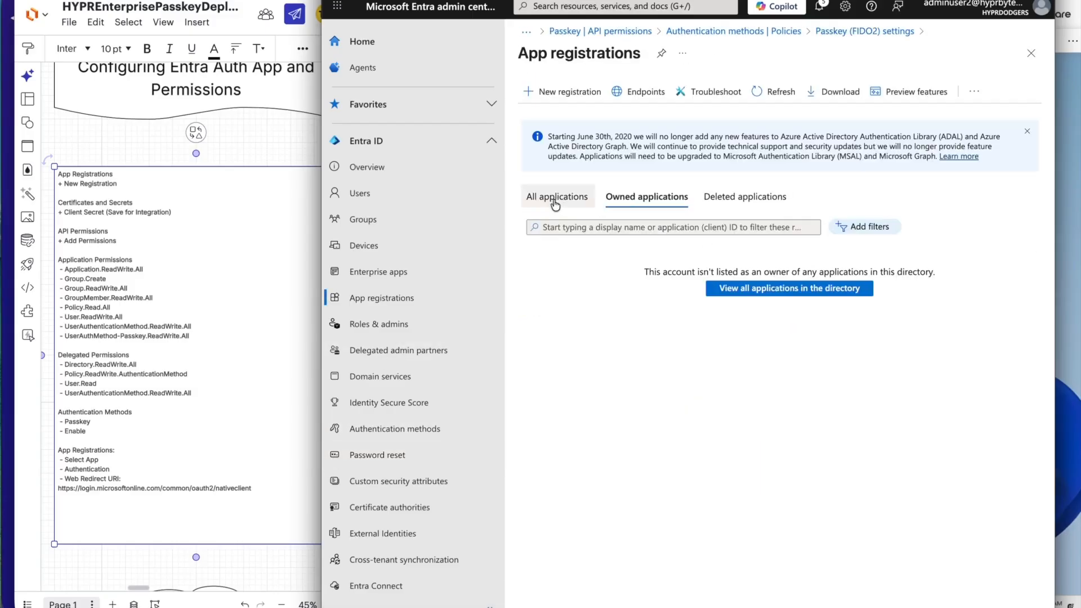
left_click(559, 202)
left_click(572, 322)
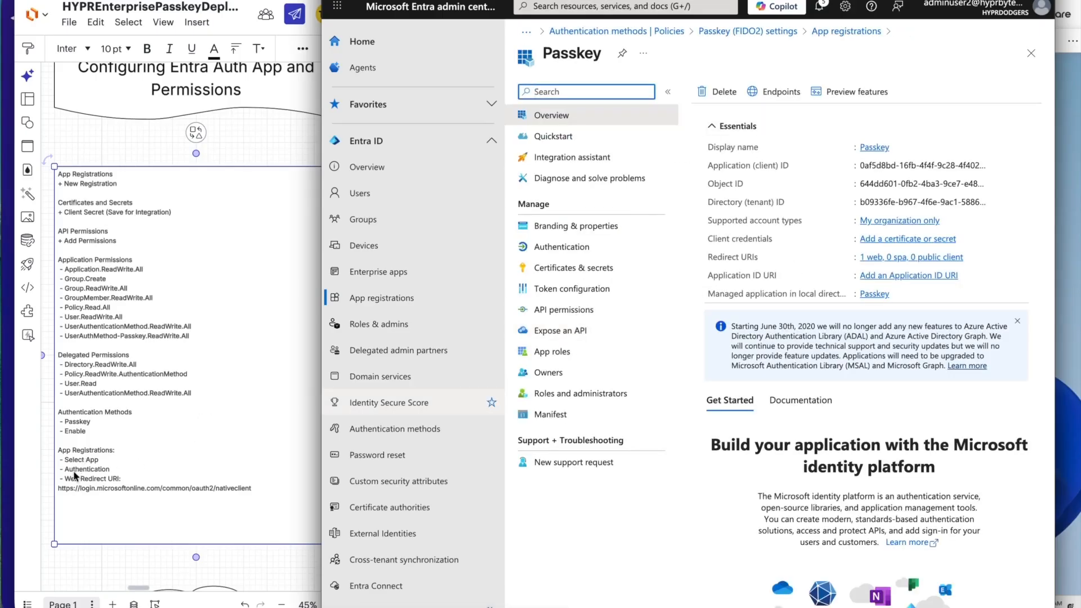
left_click(570, 251)
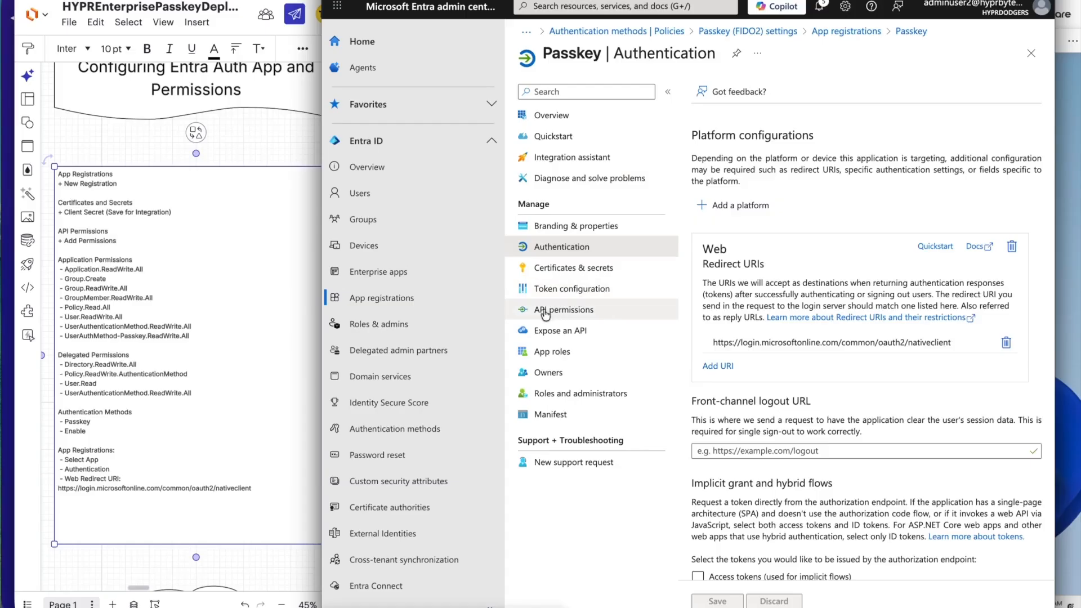
left_click(562, 270)
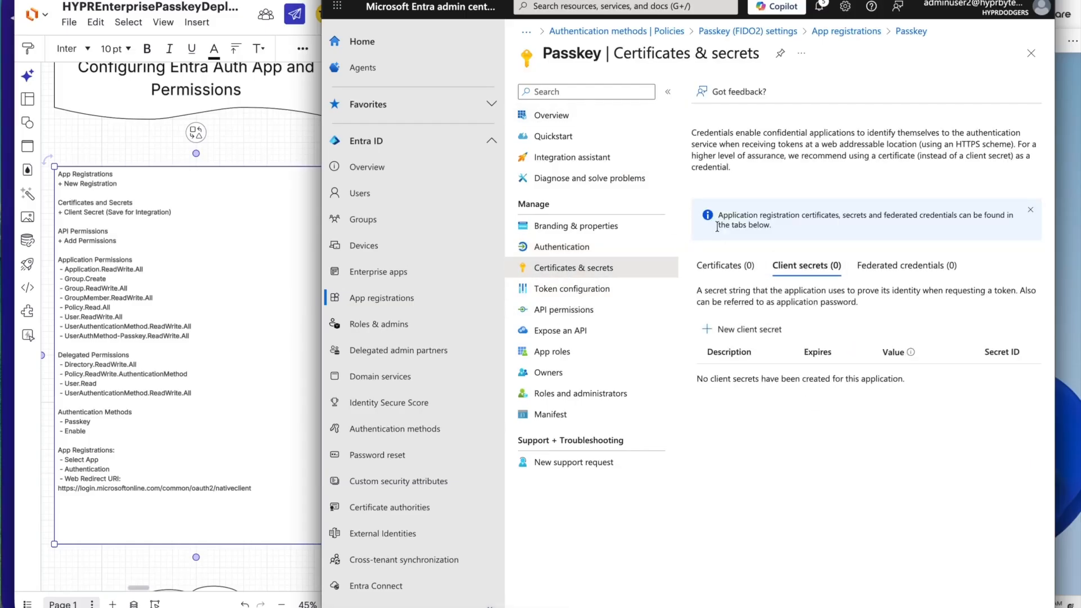
Examine the diagram's HYPR Integration checklist for wiring Entra into Control Center.
left_click(258, 127)
scroll(257, 127, "down", 5)
scroll(258, 128, "up", 2)
scroll(256, 186, "down", 4)
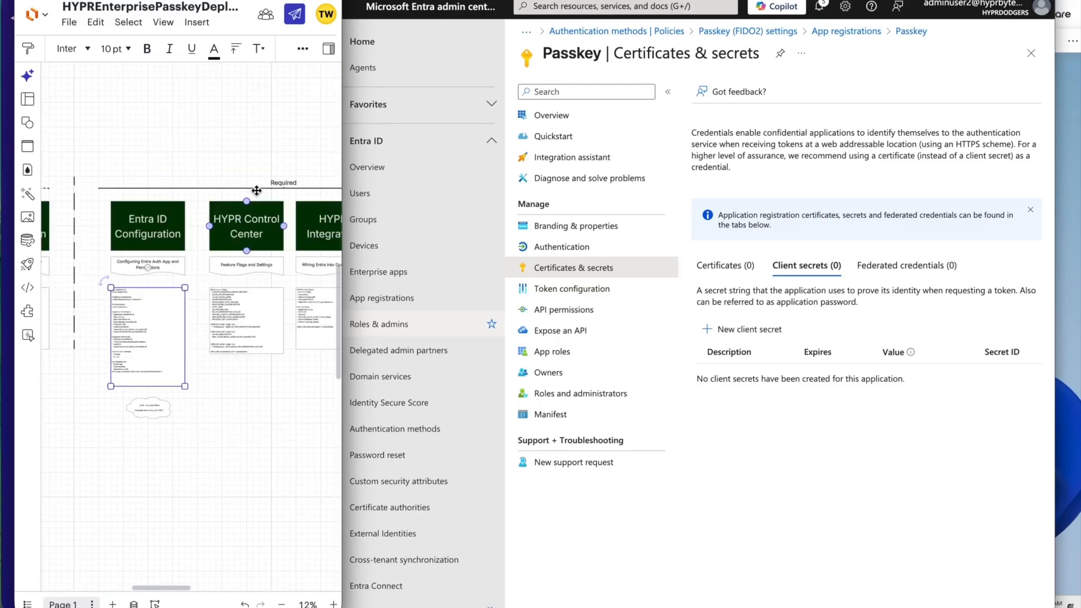
scroll(257, 191, "up", 3)
scroll(256, 191, "up", 5)
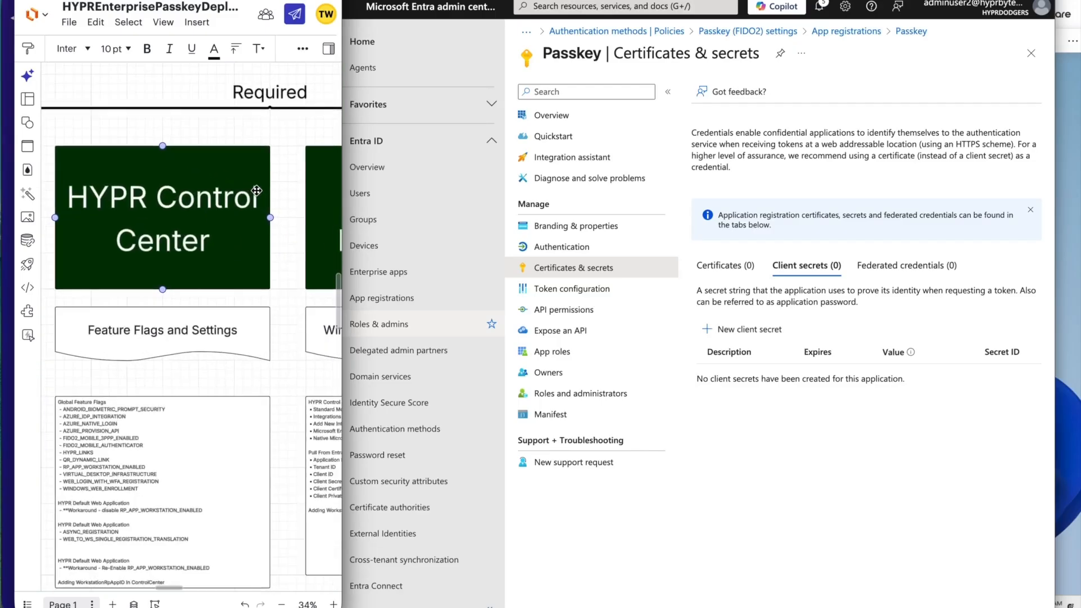
scroll(256, 191, "right", 4)
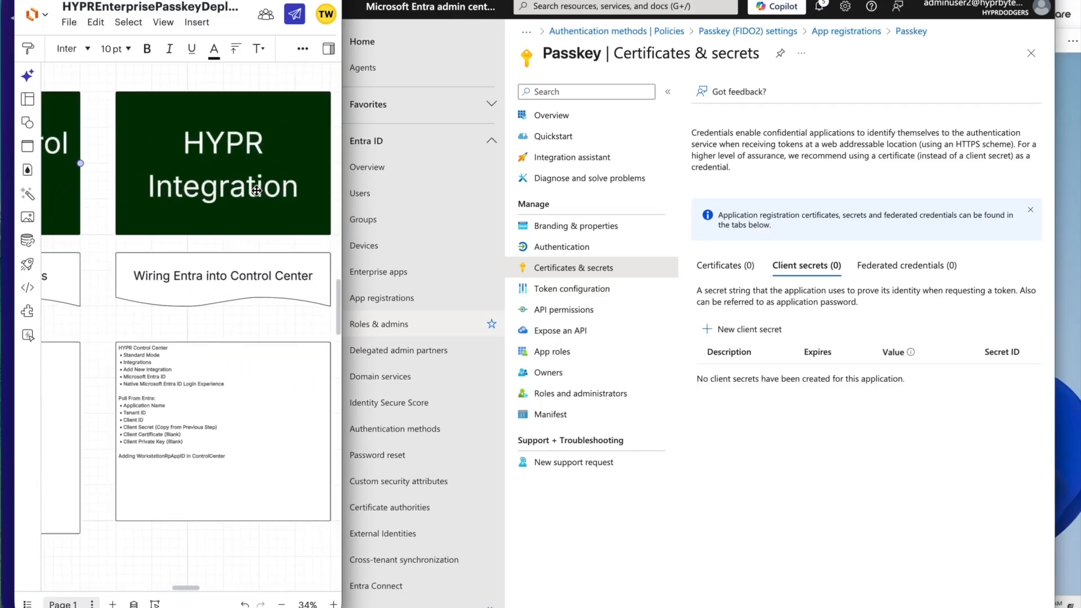
scroll(256, 190, "up", 4)
scroll(256, 189, "down", 3)
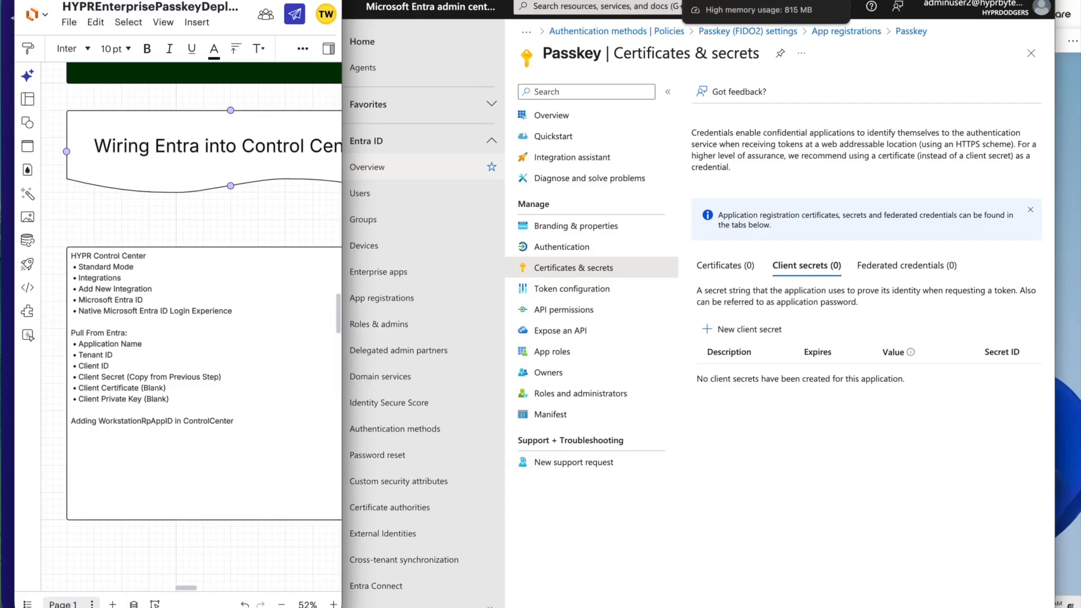
Switch to HYPR Control Center and start a new Microsoft Entra ID integration with the Native Microsoft Entra ID Login Experience.
left_click(570, 1)
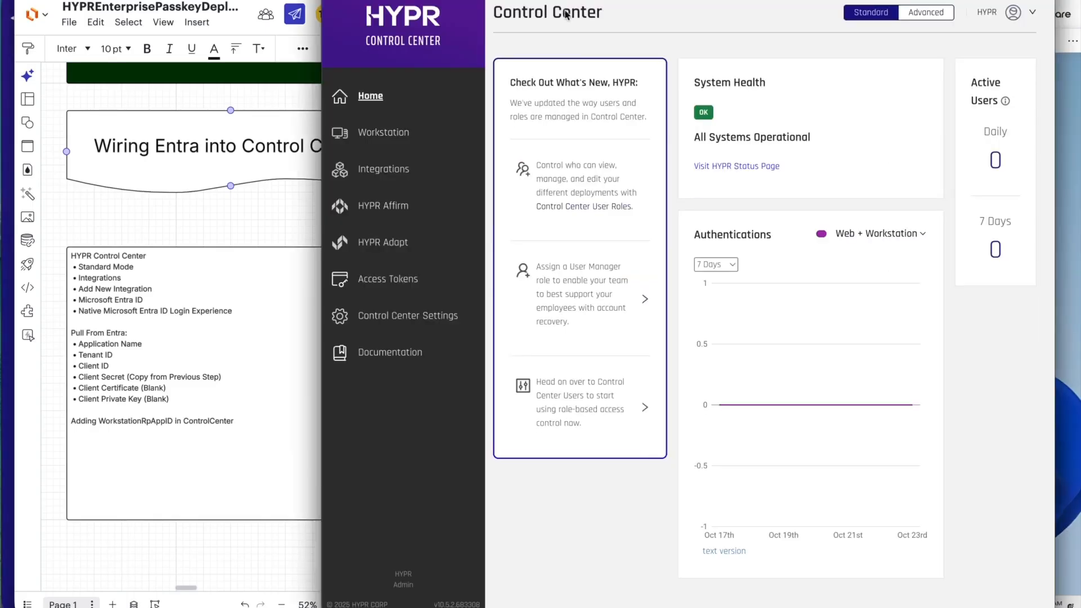
left_click(385, 172)
left_click(758, 236)
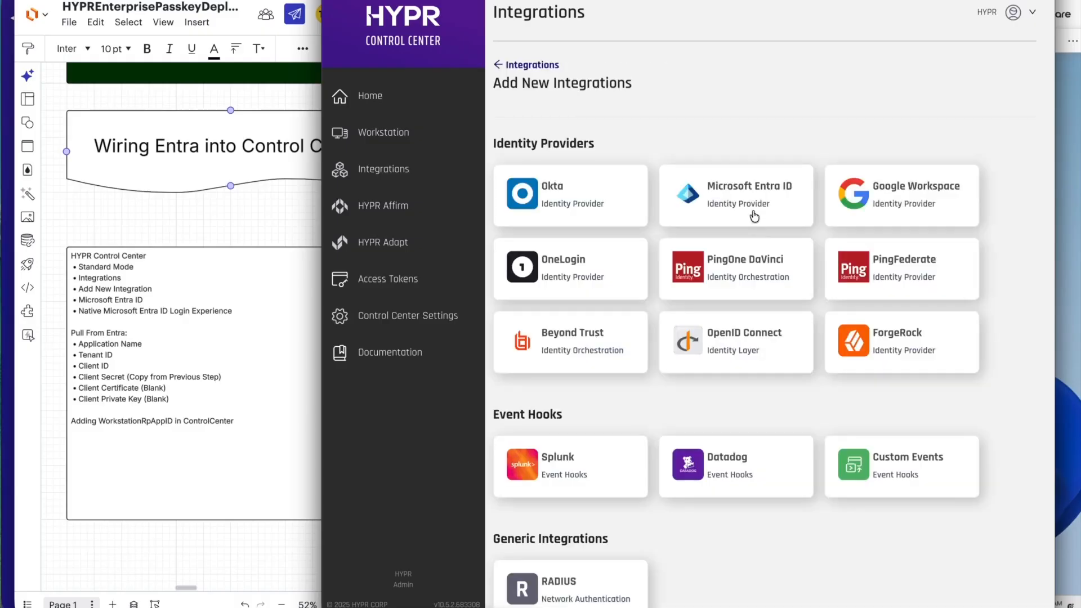
left_click(725, 197)
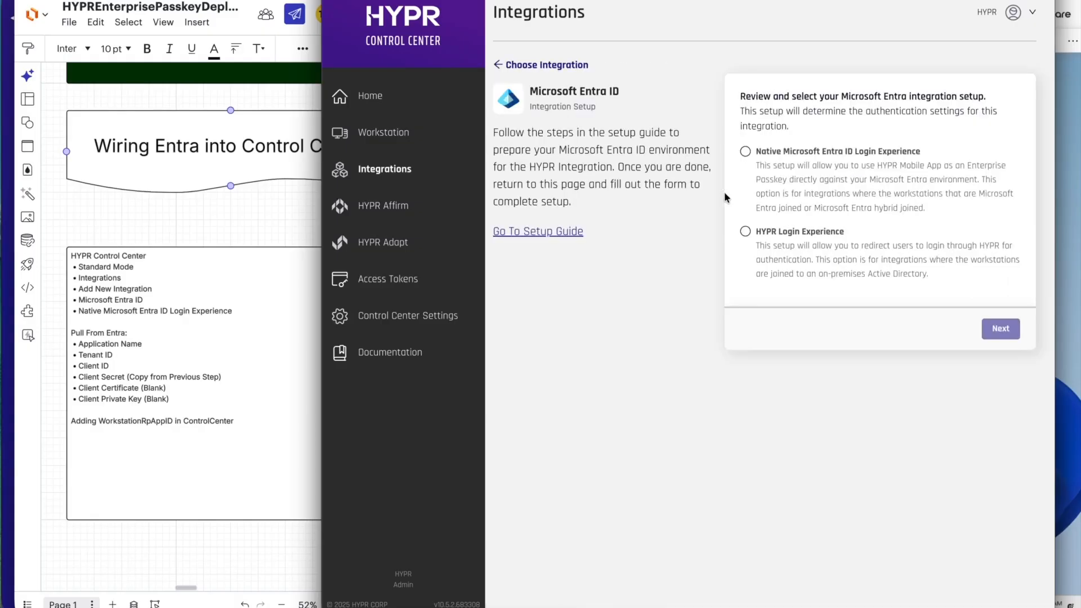
left_click(744, 152)
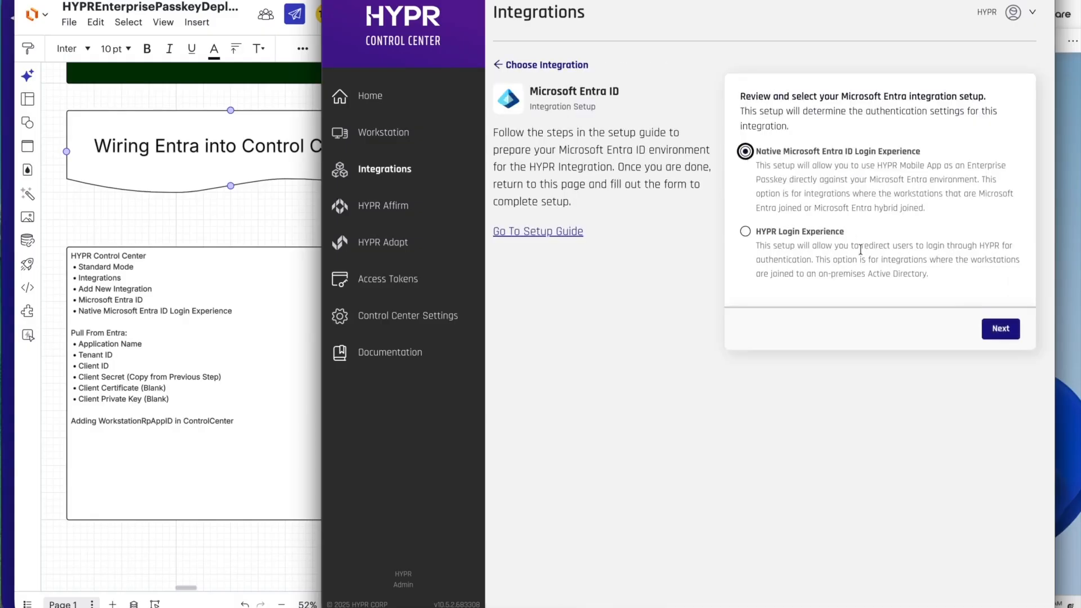
left_click(993, 329)
Set the integration's application name to Passkey and fill its Tenant ID with the Entra app's directory (tenant) ID.
left_click(877, 151)
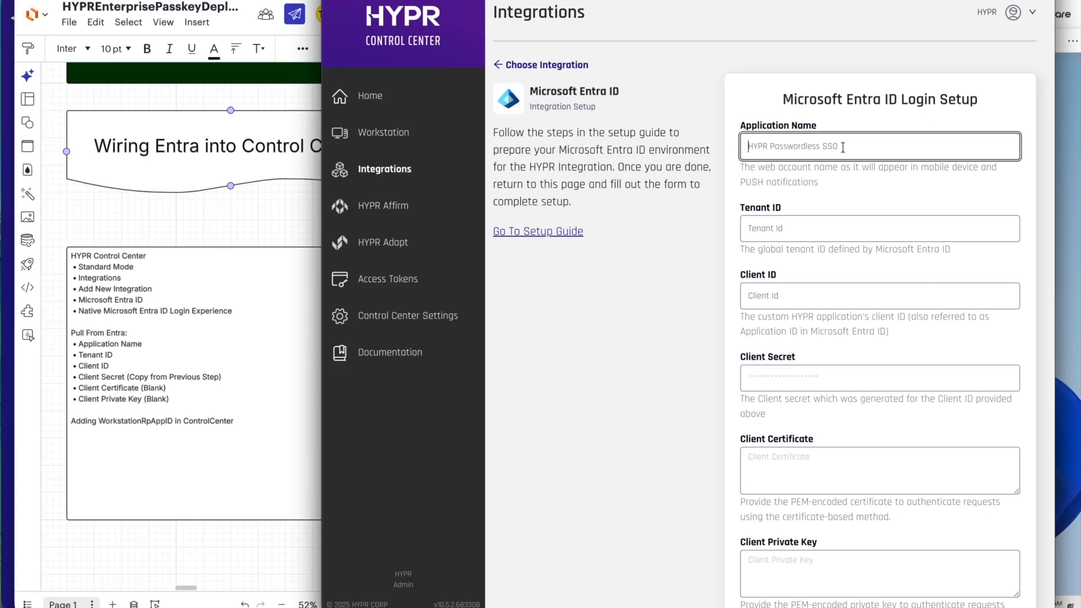
type("Passkey")
key("Tab")
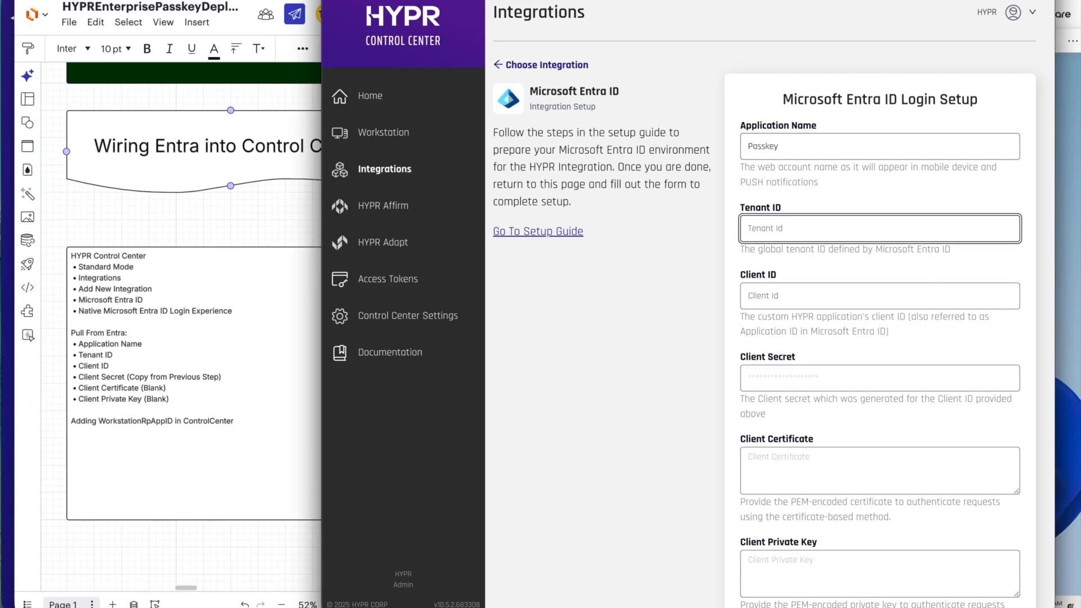
key("super+grave")
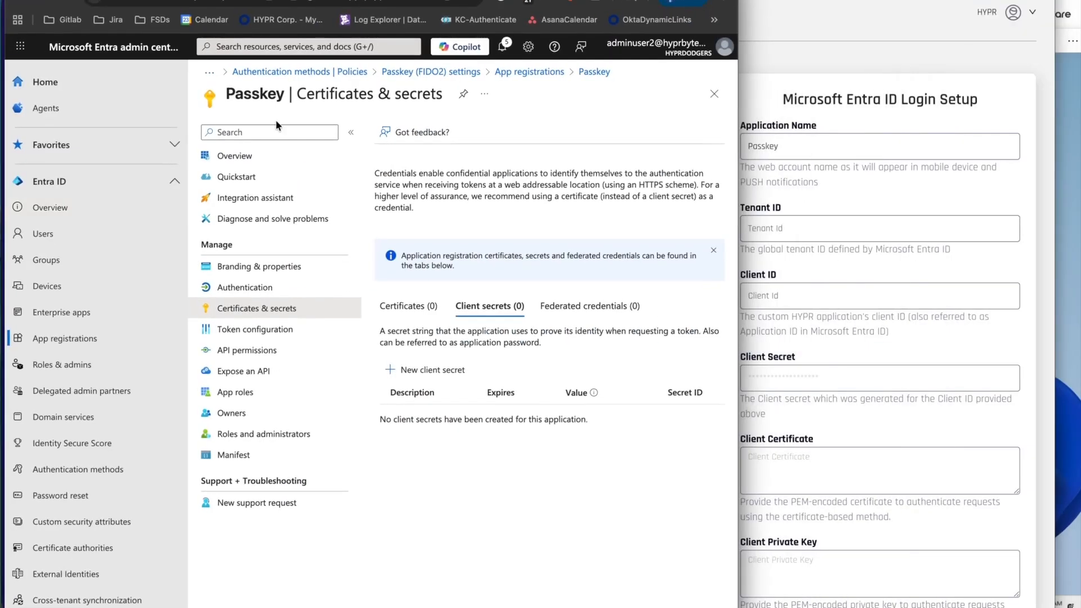
left_click(236, 159)
key("ctrl+alt+Left")
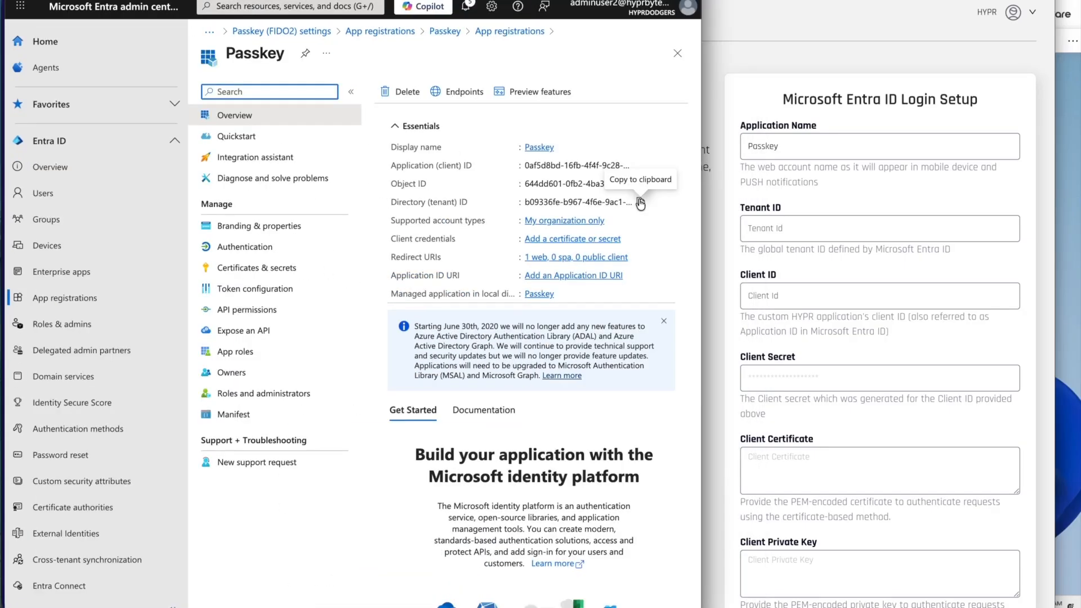
left_click(640, 203)
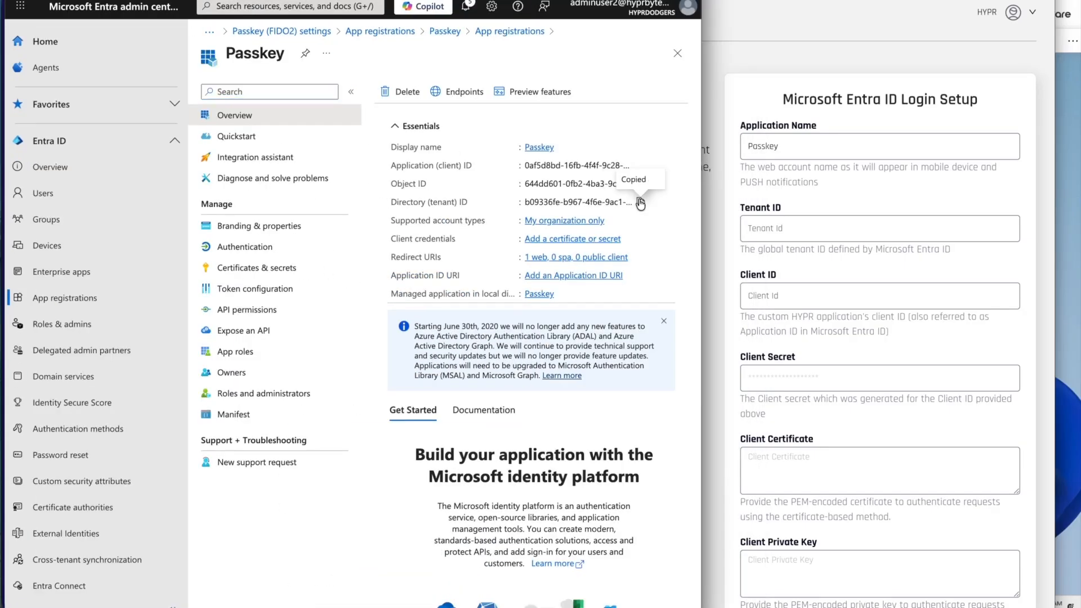
left_click(777, 231)
key("ctrl+v")
Copy the Passkey app's application (client) ID from Entra into the HYPR integration's Client ID.
key("alt+Tab")
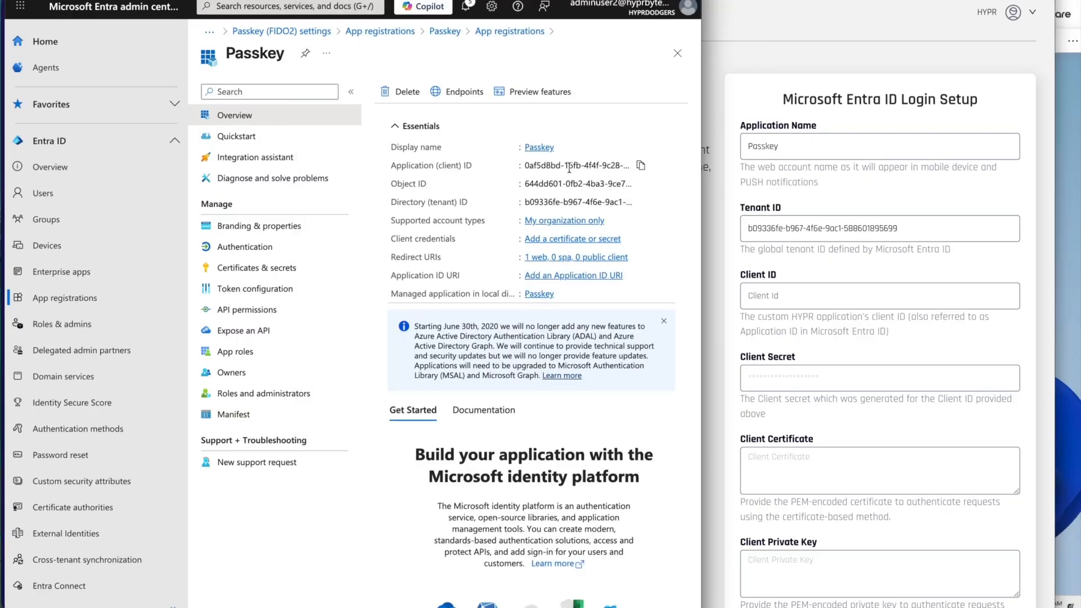
left_click(640, 165)
key("alt+Tab")
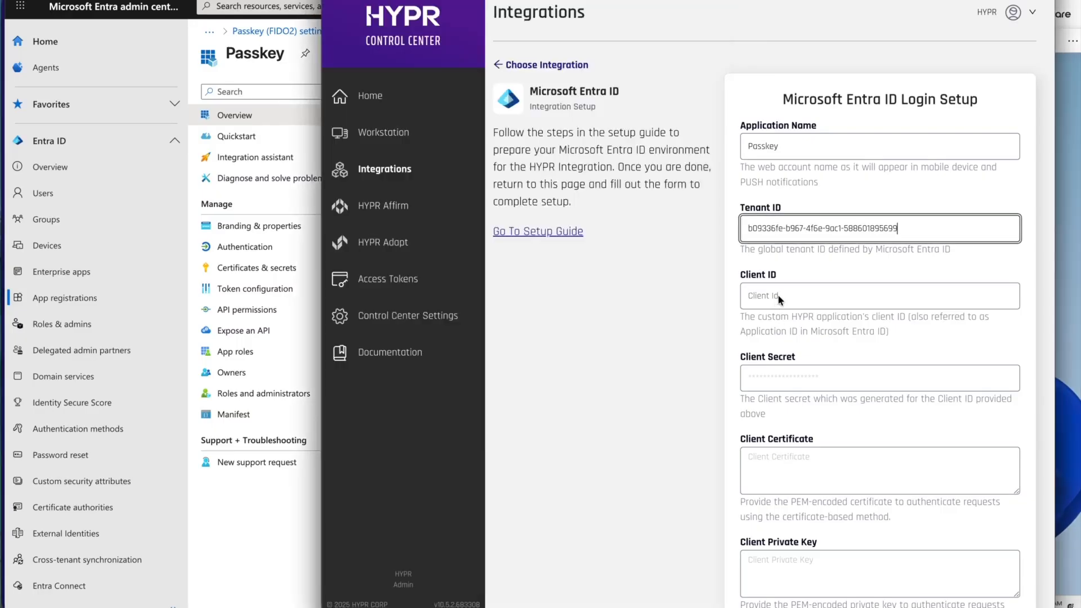
left_click(778, 294)
key("ctrl+v")
Create a client secret described as Passkey with the recommended 180-day expiry in the Entra app, and copy its value.
left_click(273, 558)
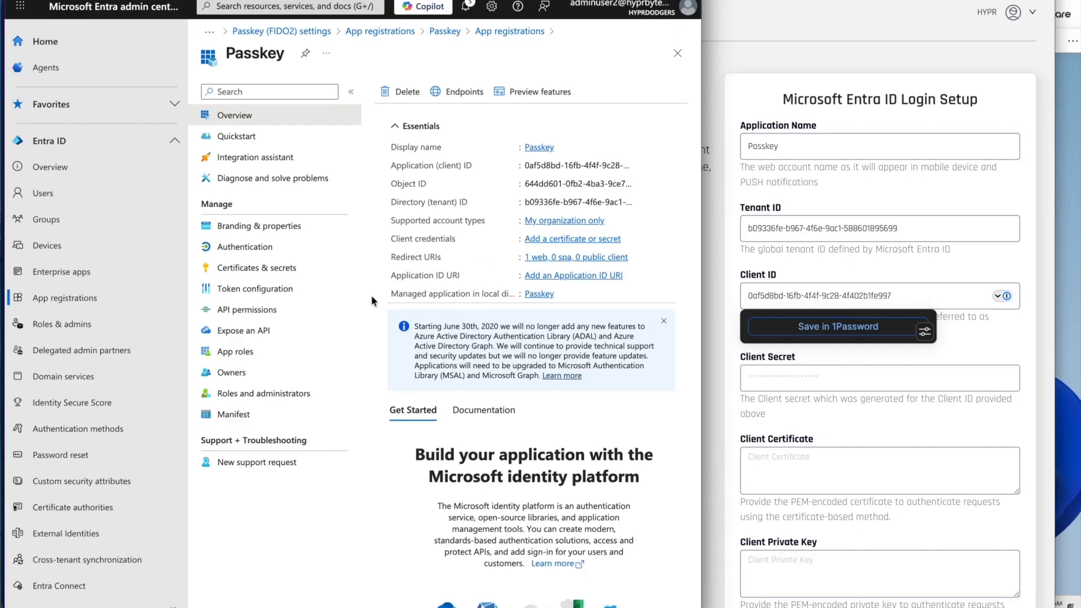
left_click(352, 269)
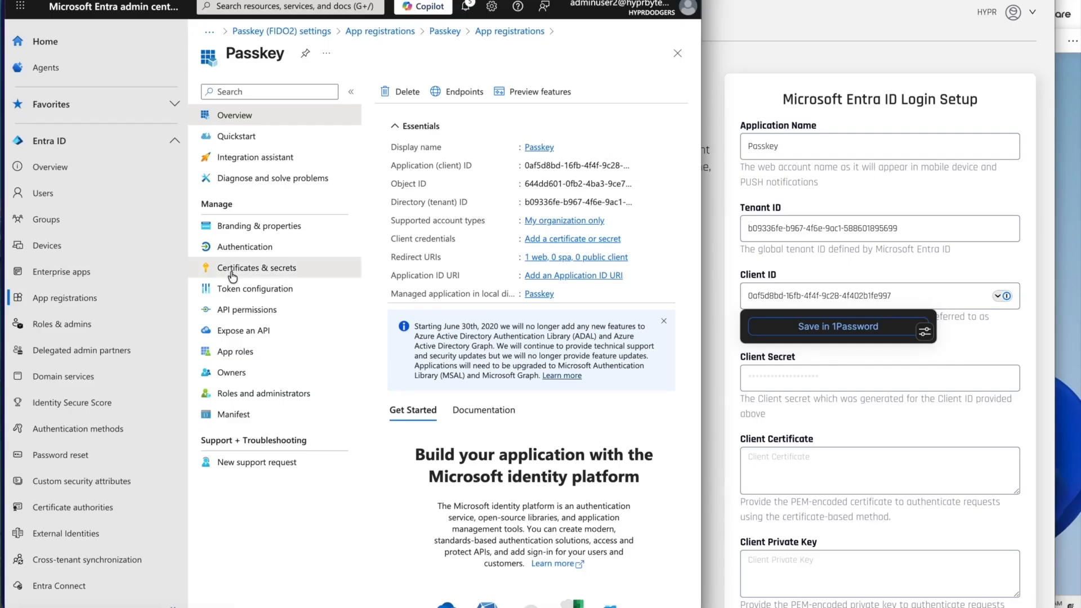
left_click(411, 335)
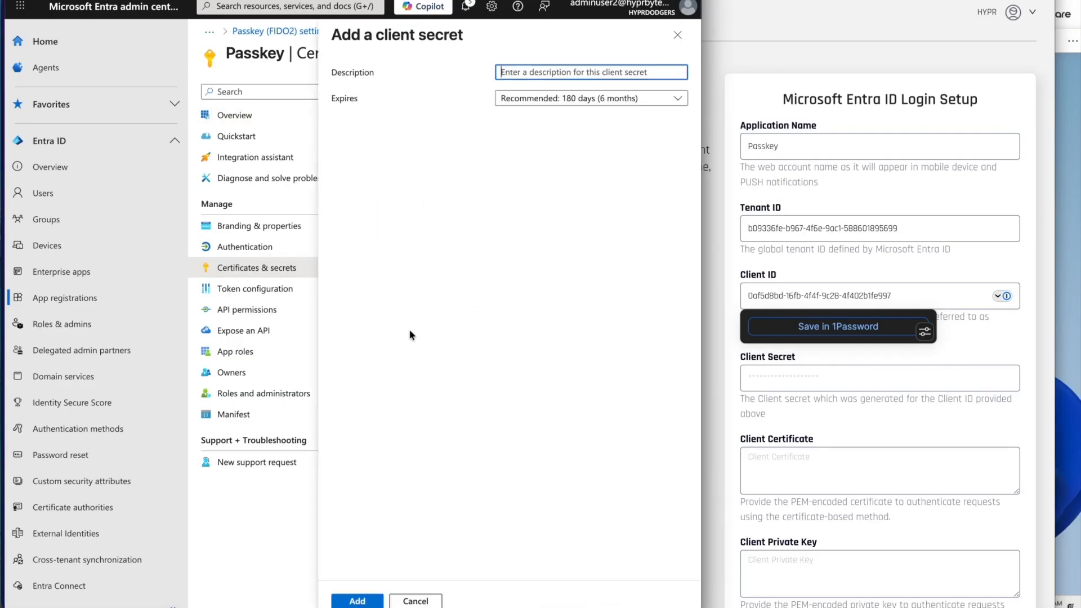
type("OP")
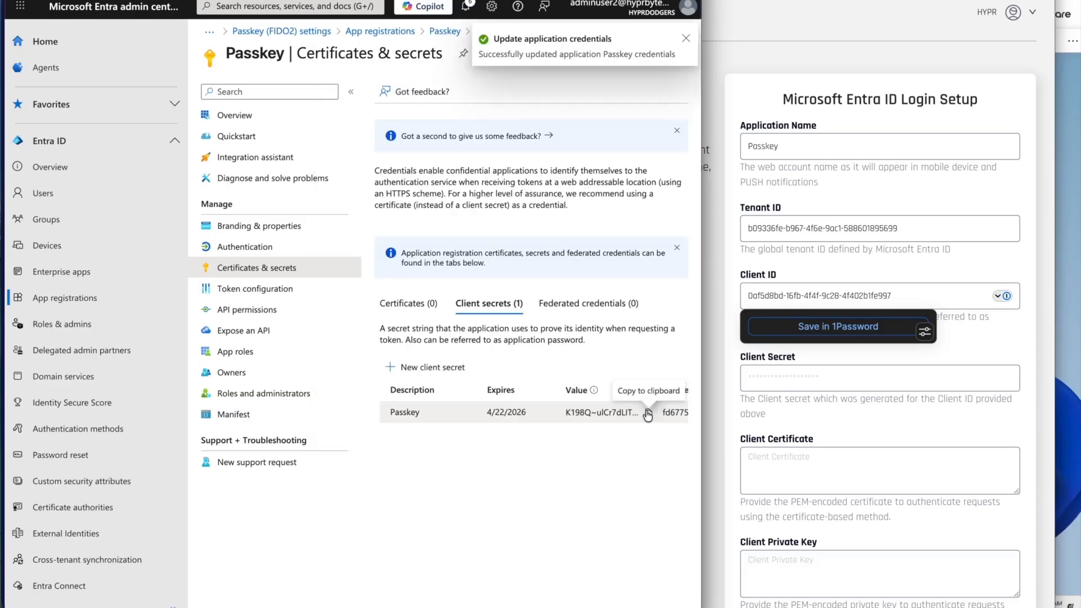
left_click(678, 404)
Paste the copied client secret value into the HYPR integration's Client Secret.
key("alt+Tab")
left_click(771, 385)
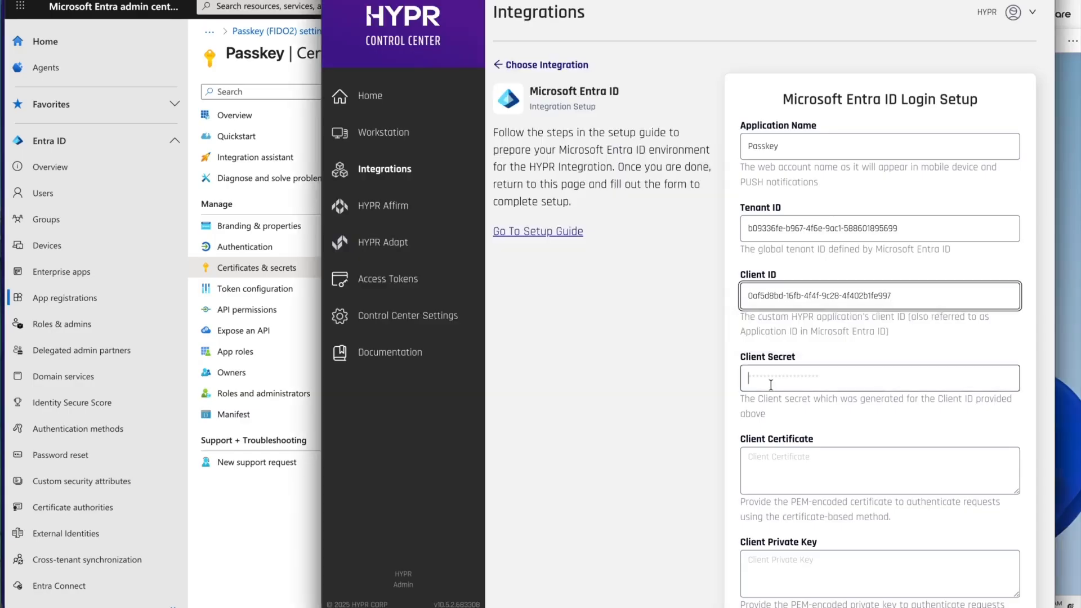
key("ctrl+v")
Add the Microsoft Entra ID integration with a blank client certificate and private key, and enable its Native Microsoft Entra Login Experience.
scroll(780, 386, "down", 2)
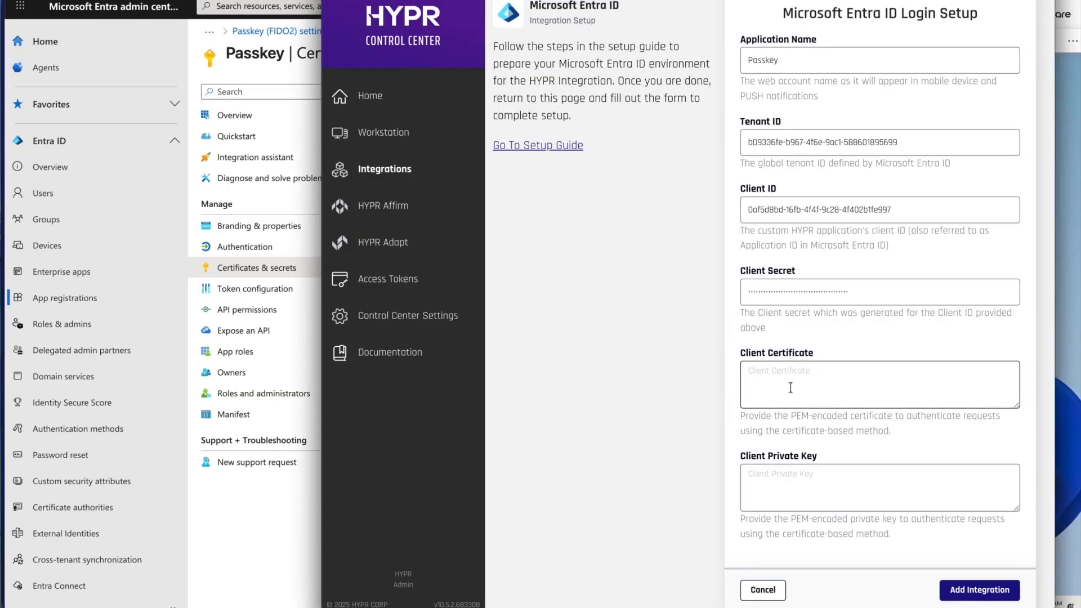
left_click(962, 593)
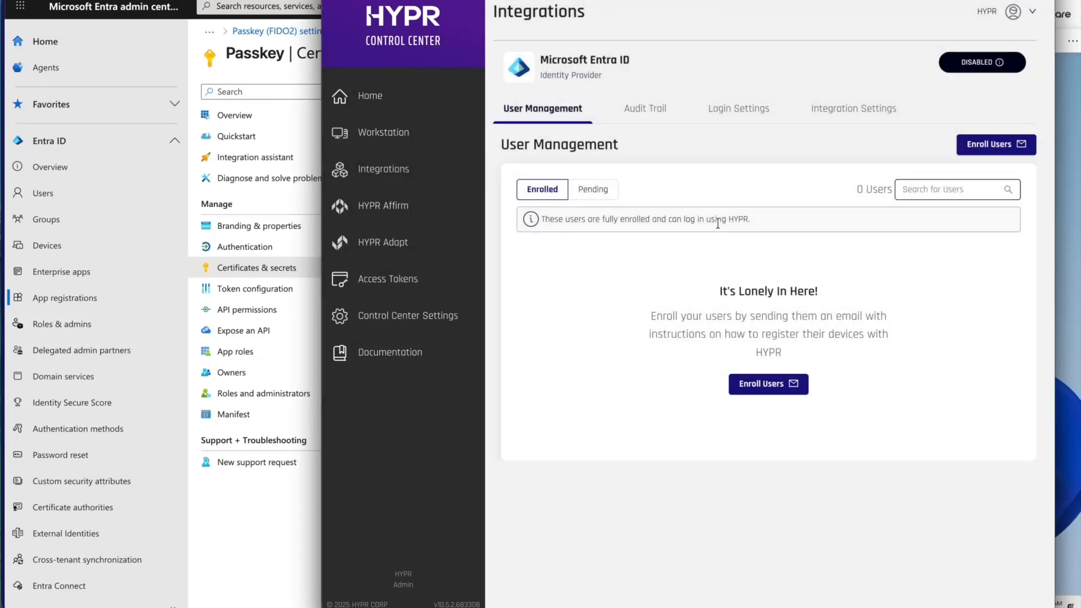
left_click(828, 110)
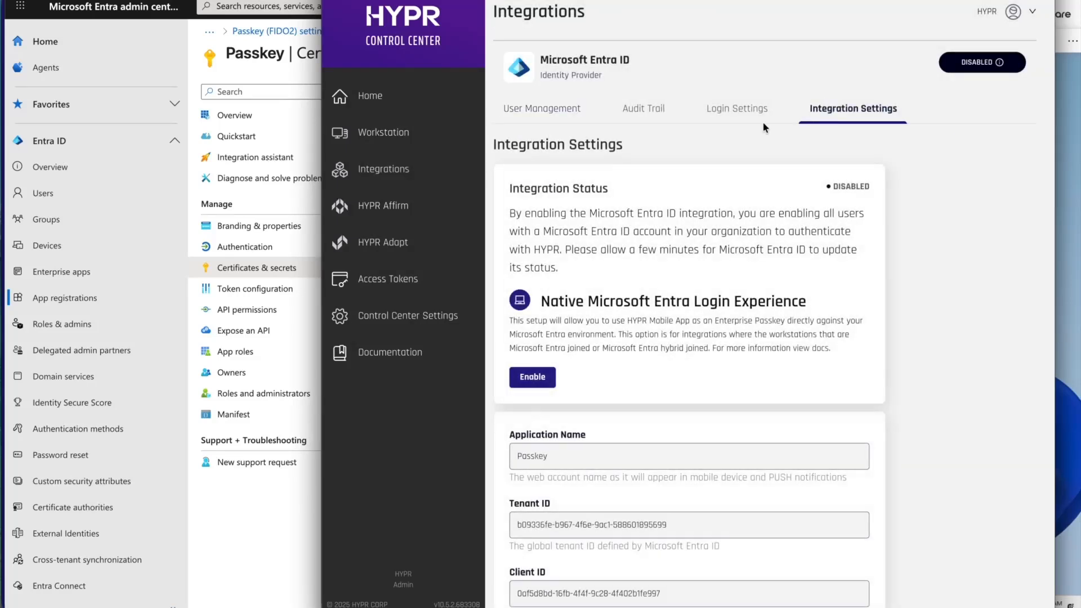
left_click(532, 376)
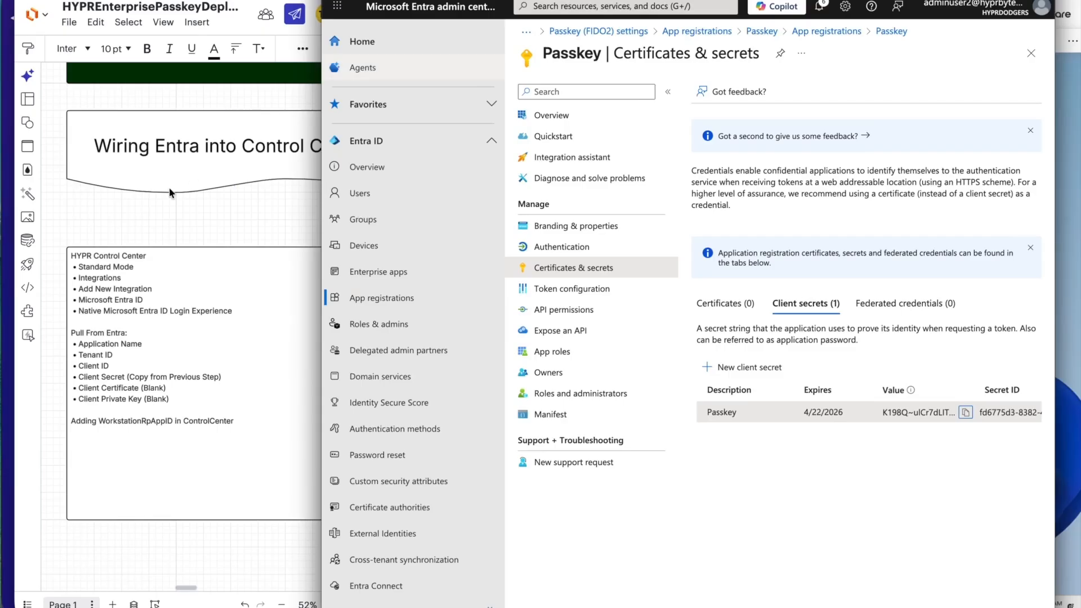
Examine the diagram's deployment stages and the registry key instructions for enabling FIDO2 security sign-in to Windows.
left_click(174, 212)
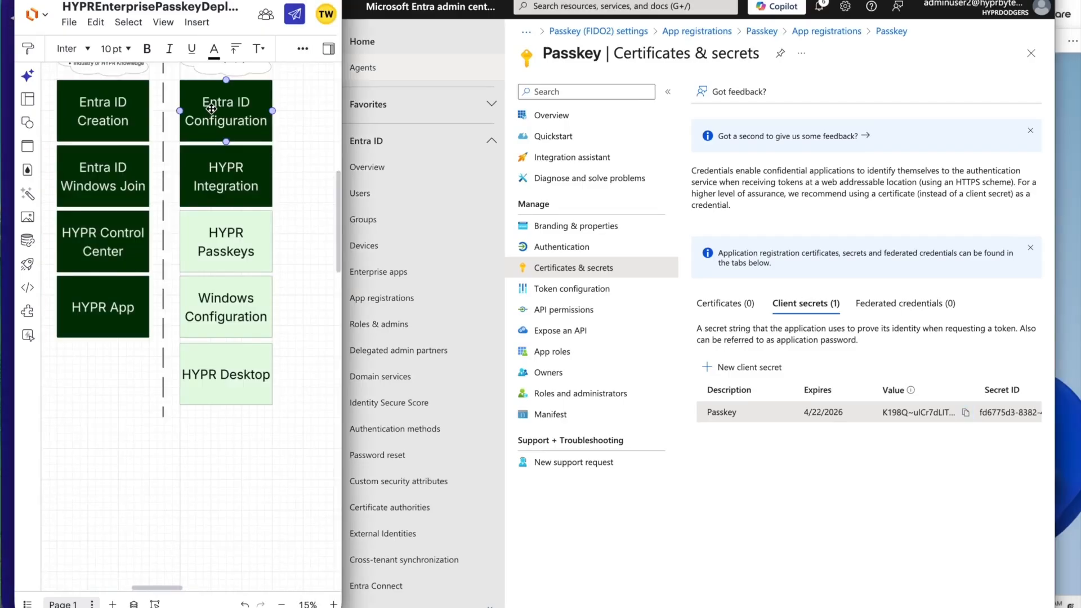
left_click(215, 184)
left_click(237, 244)
left_click(7, 342)
scroll(207, 491, "down", 5)
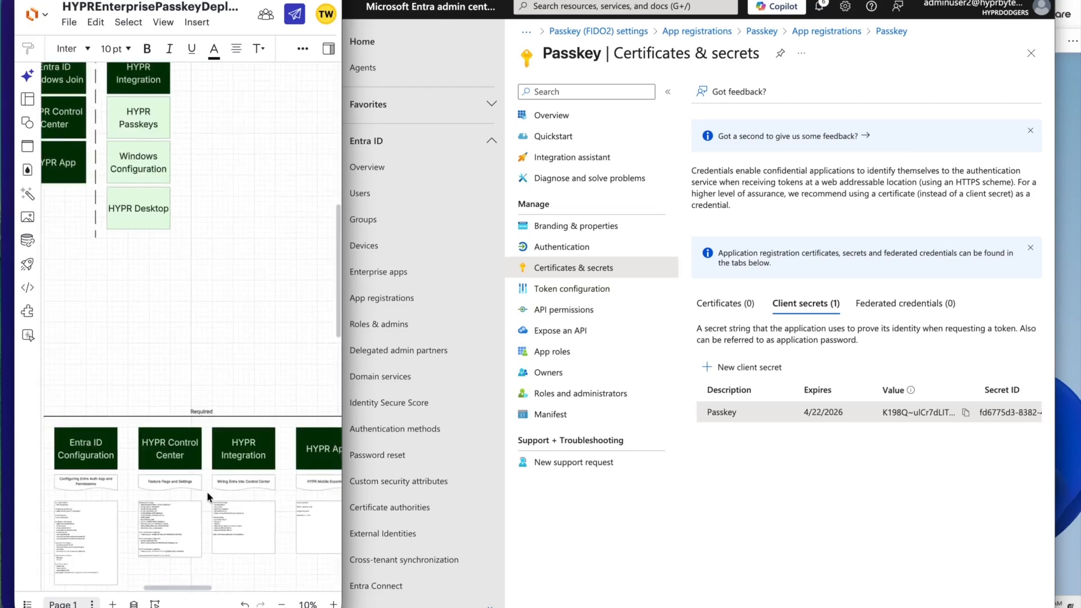
scroll(174, 449, "right", 2)
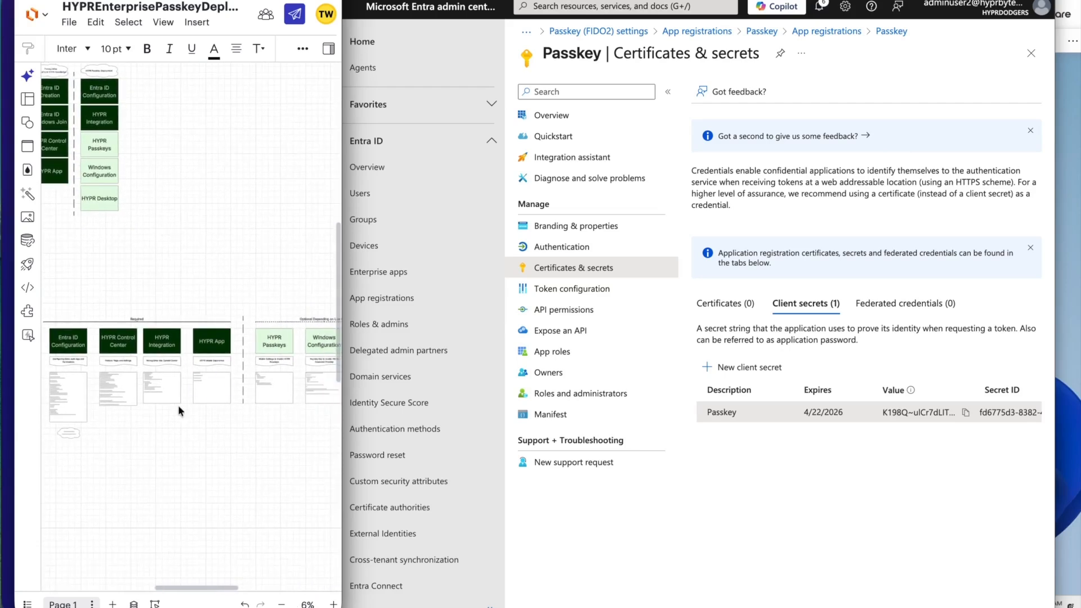
scroll(186, 402, "right", 2)
scroll(213, 388, "up", 10)
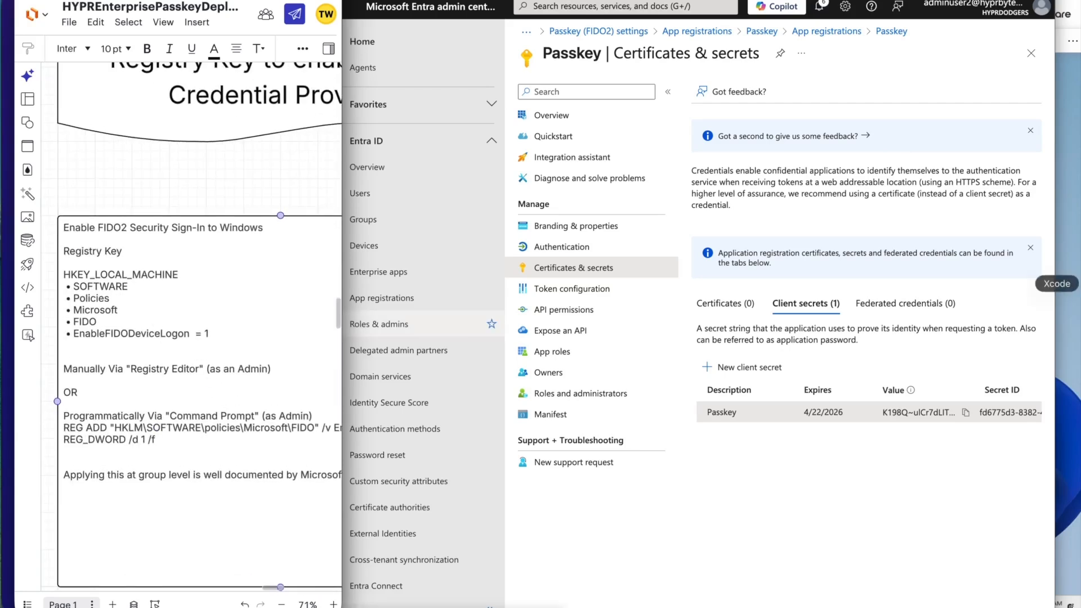
Switch to the Windows 11 Pro virtual machine, run Registry Editor as administrator and expand HKEY_LOCAL_MACHINE\SOFTWARE.
left_click(1066, 281)
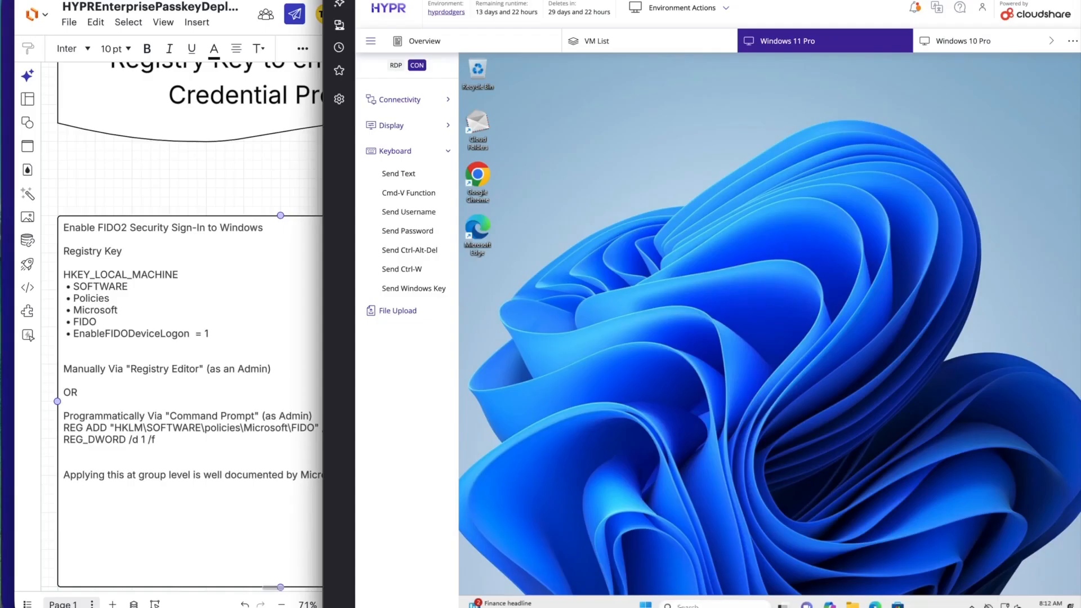
left_click(684, 605)
type("re")
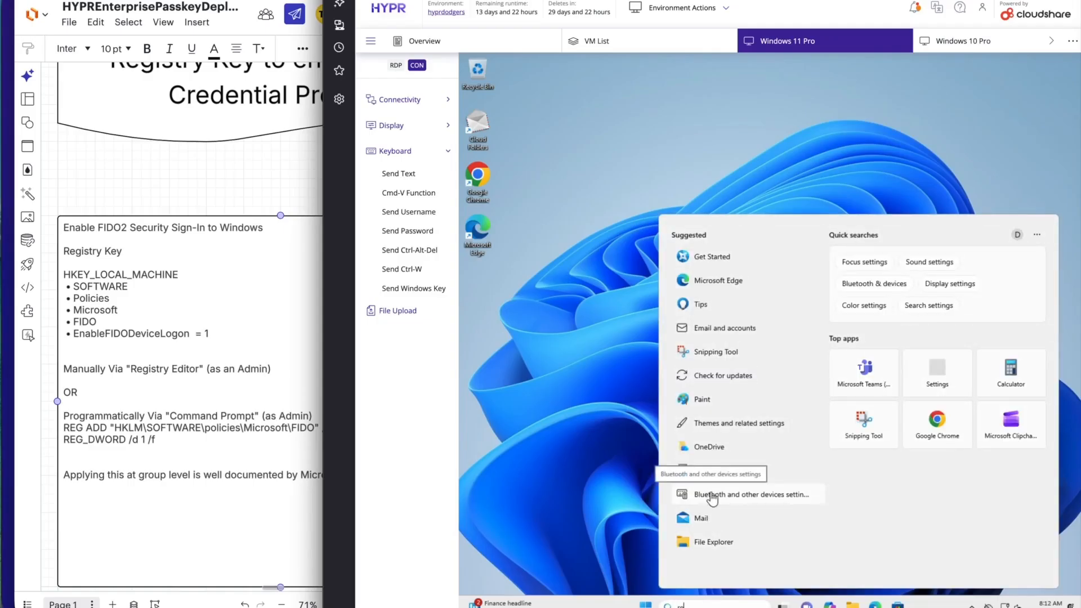
type("gedit")
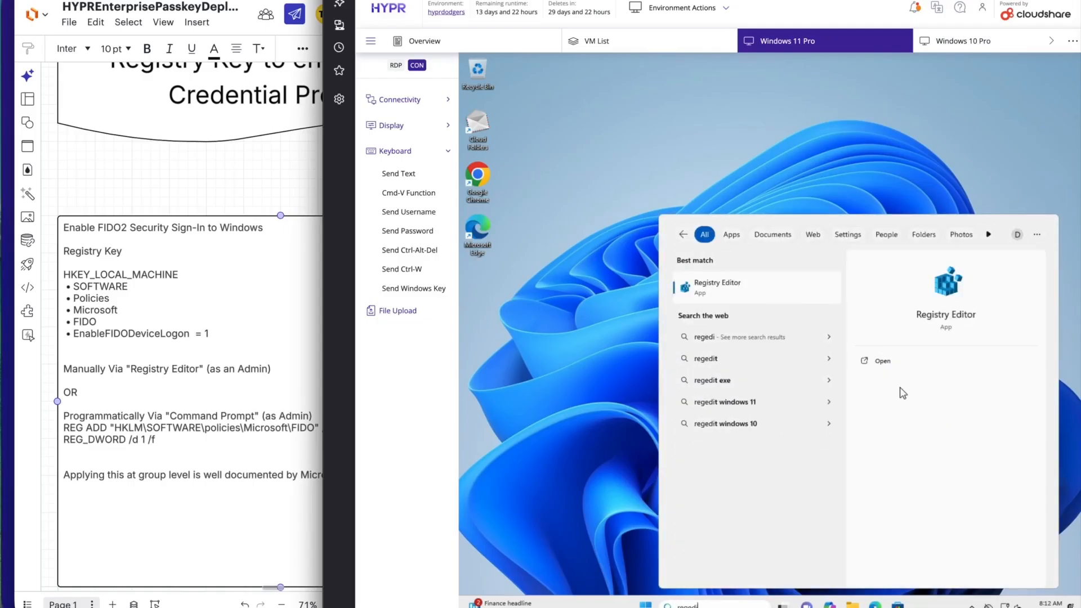
left_click(903, 393)
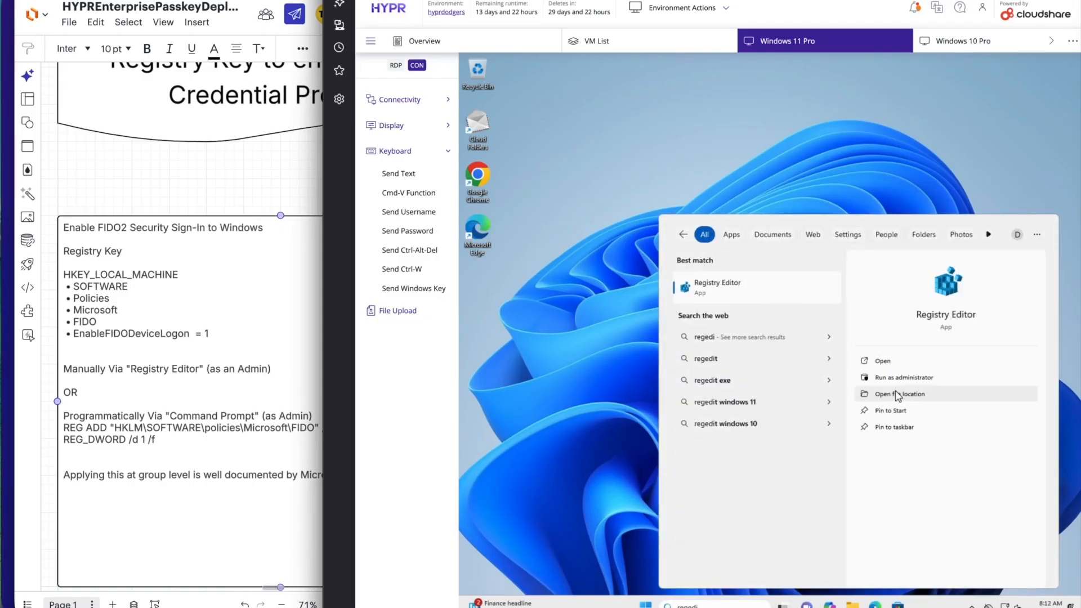
left_click(896, 377)
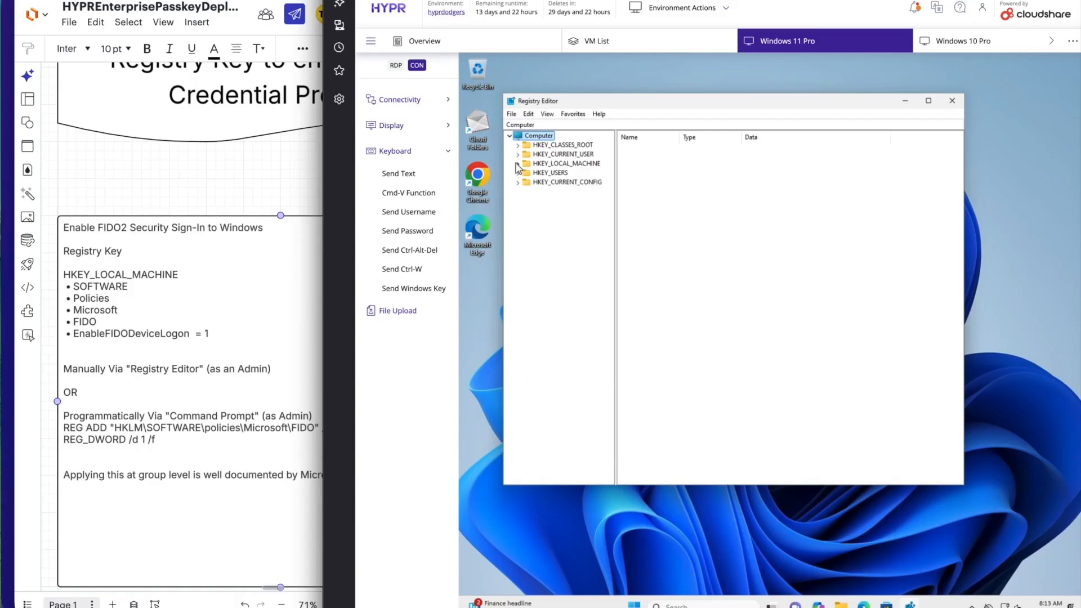
left_click(518, 164)
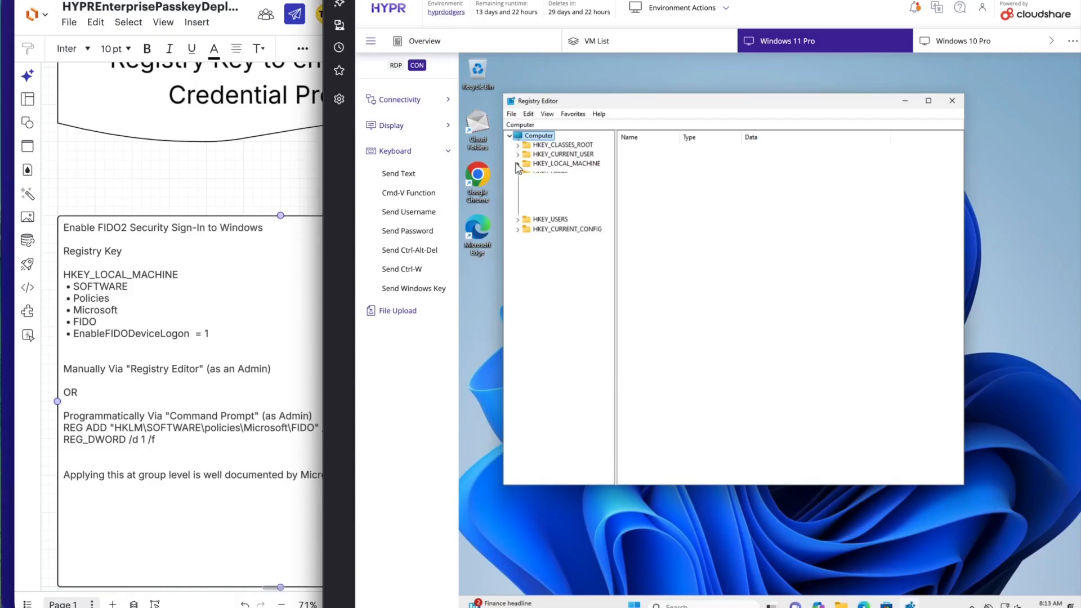
left_click(526, 210)
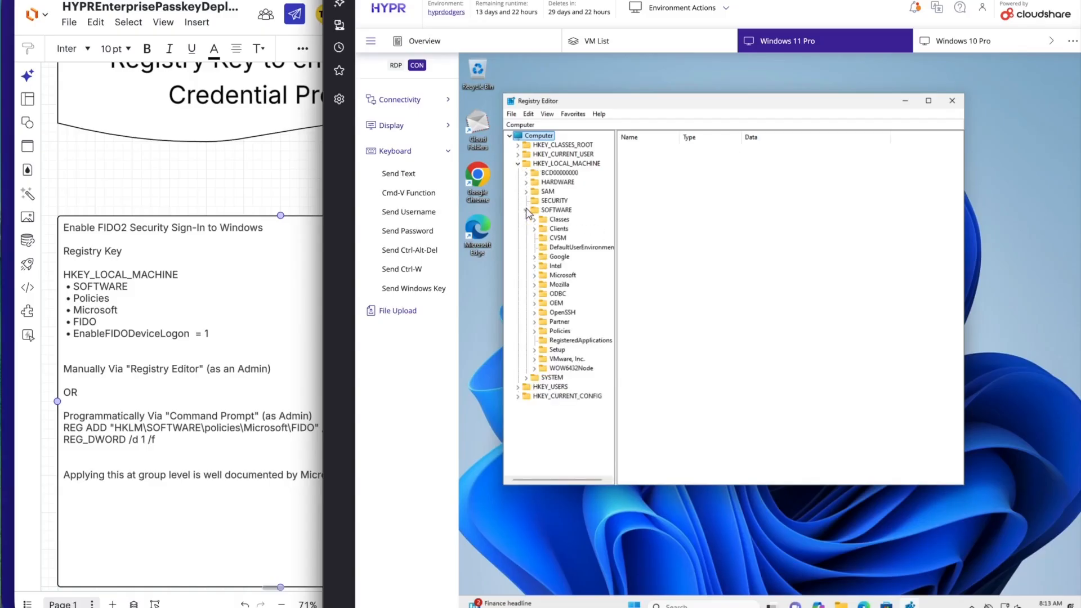
left_click(535, 275)
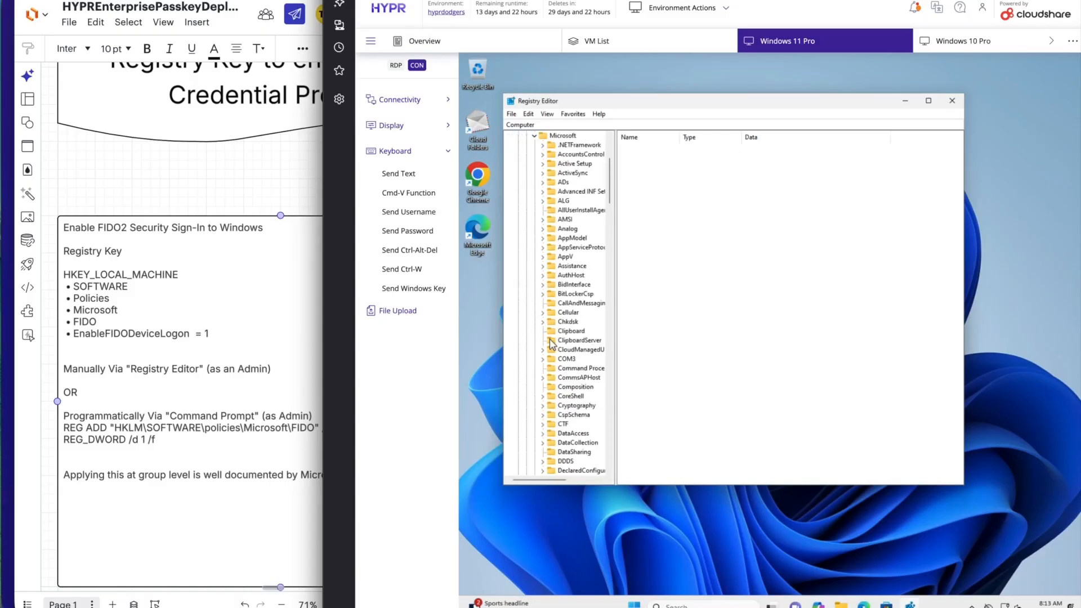
scroll(582, 343, "down", 10)
scroll(582, 342, "down", 3)
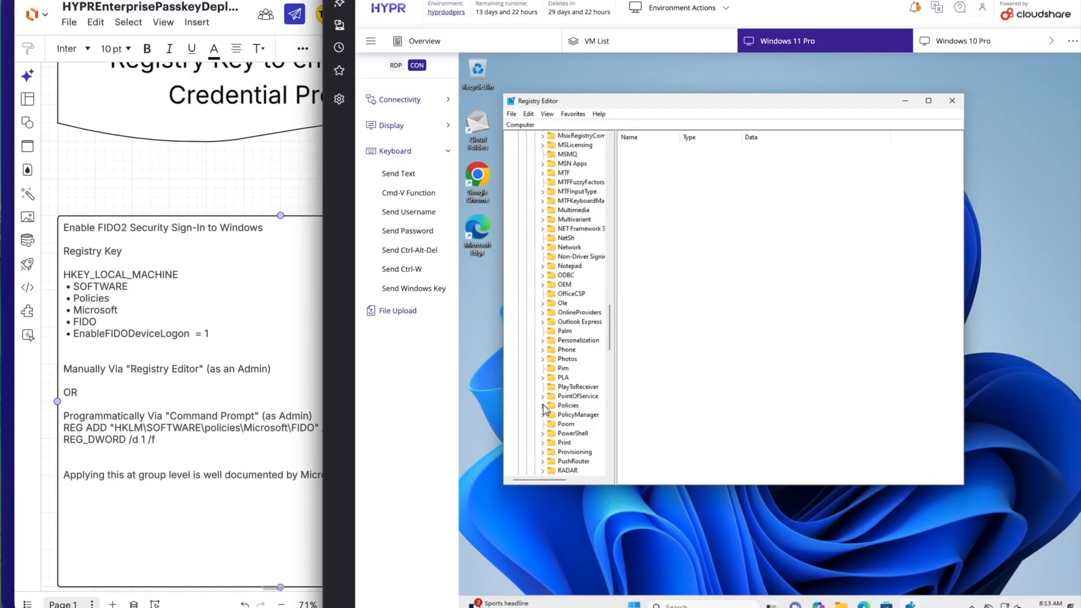
scroll(554, 254, "up", 15)
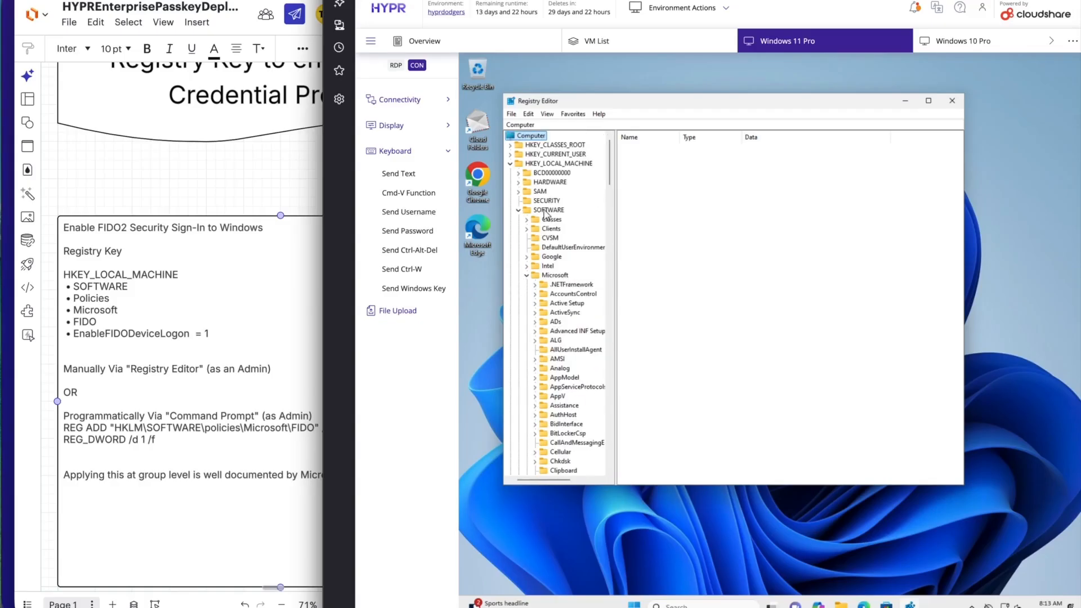
left_click(528, 276)
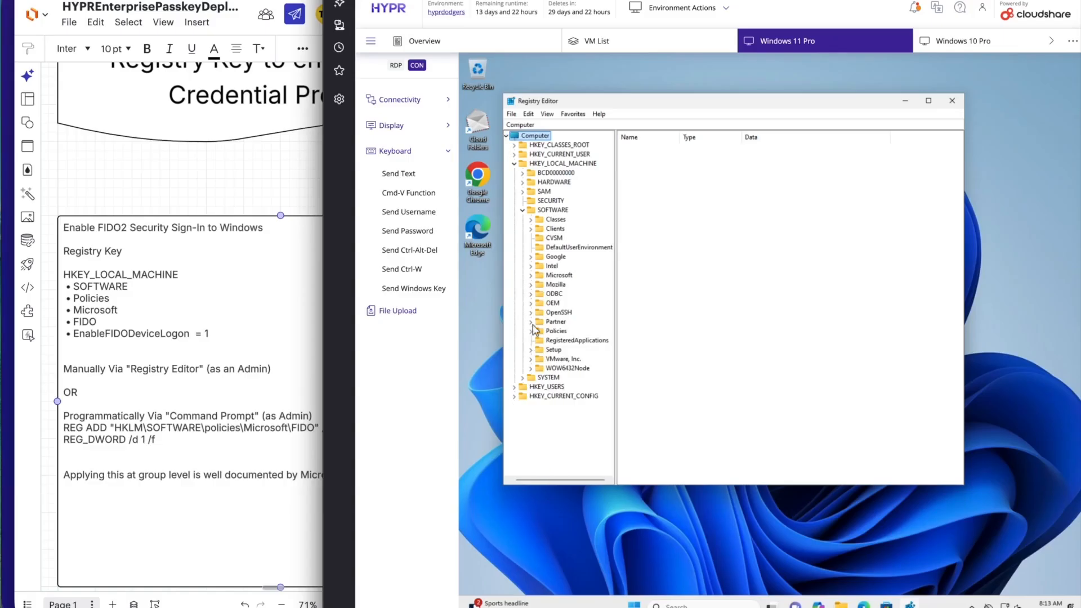
Create a registry key named FIDO under HKEY_LOCAL_MACHINE\SOFTWARE\Policies\Microsoft.
left_click(530, 331)
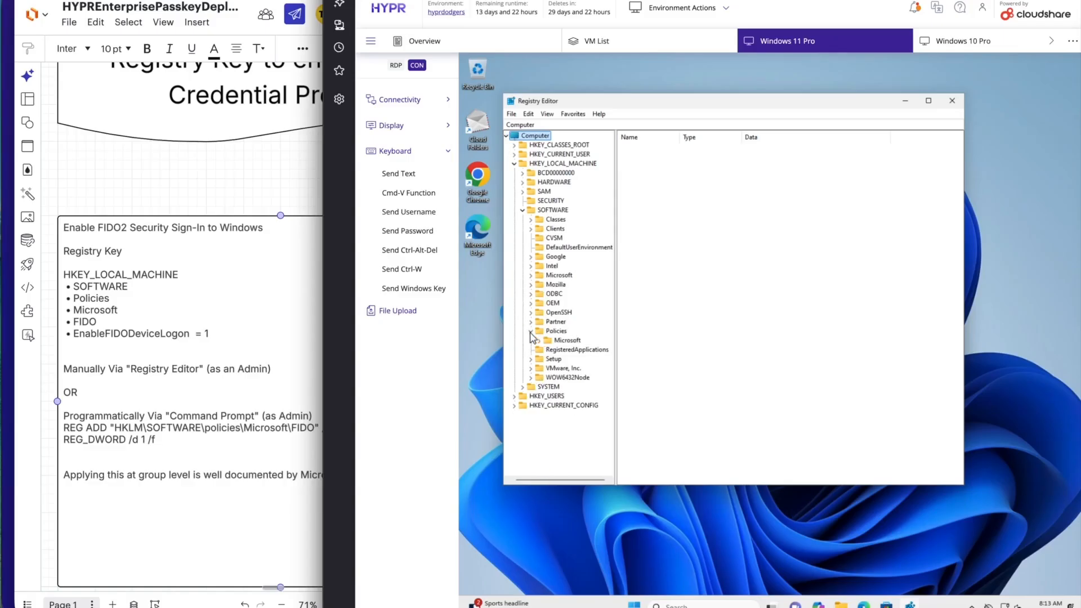
left_click(539, 341)
left_click(565, 343)
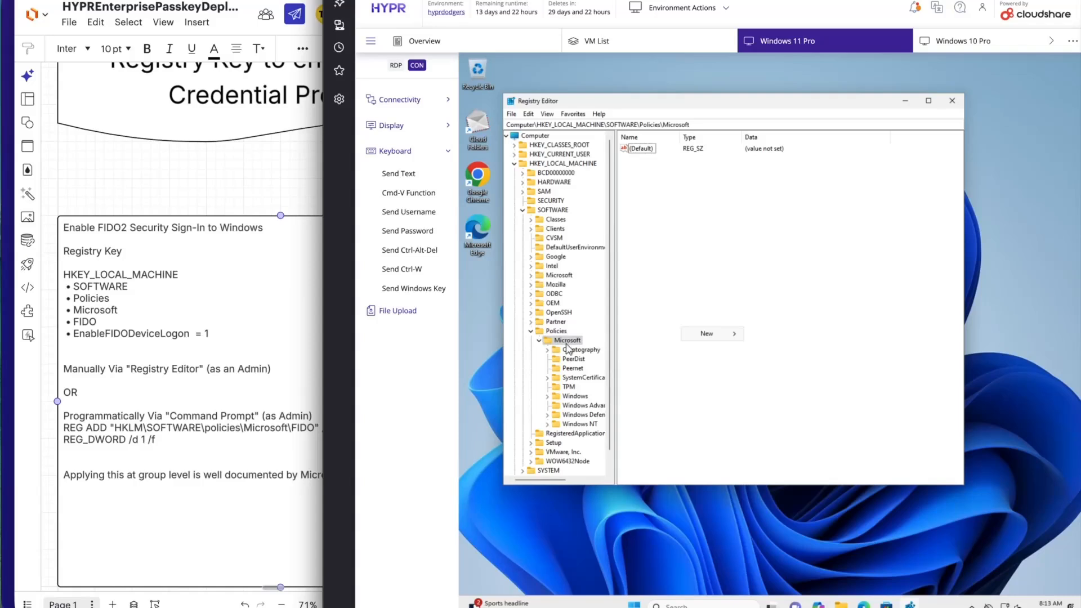
right_click(567, 343)
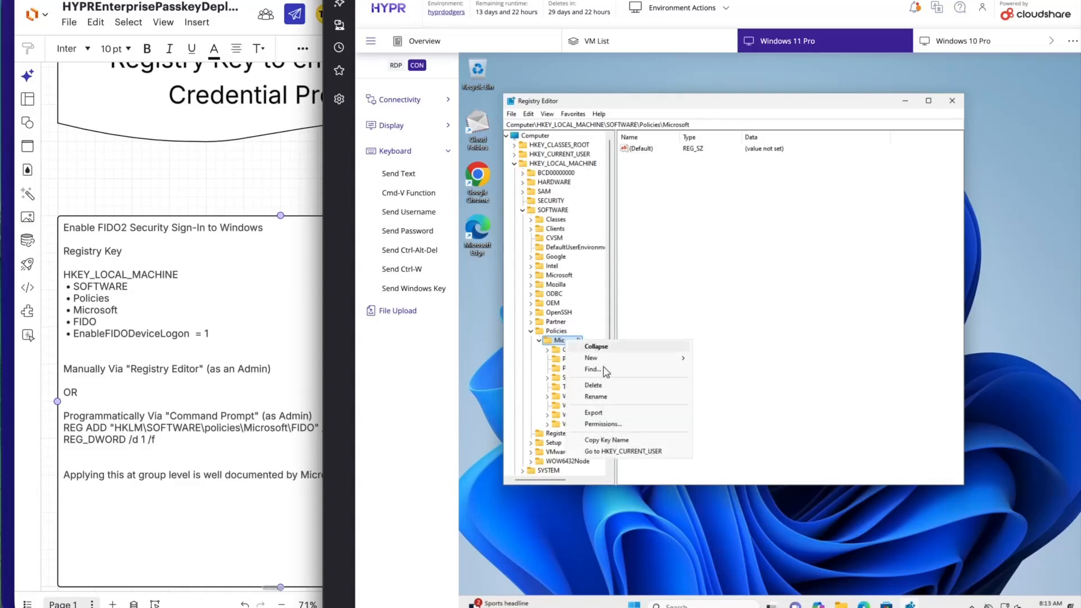
mouse_move(614, 358)
left_click(714, 358)
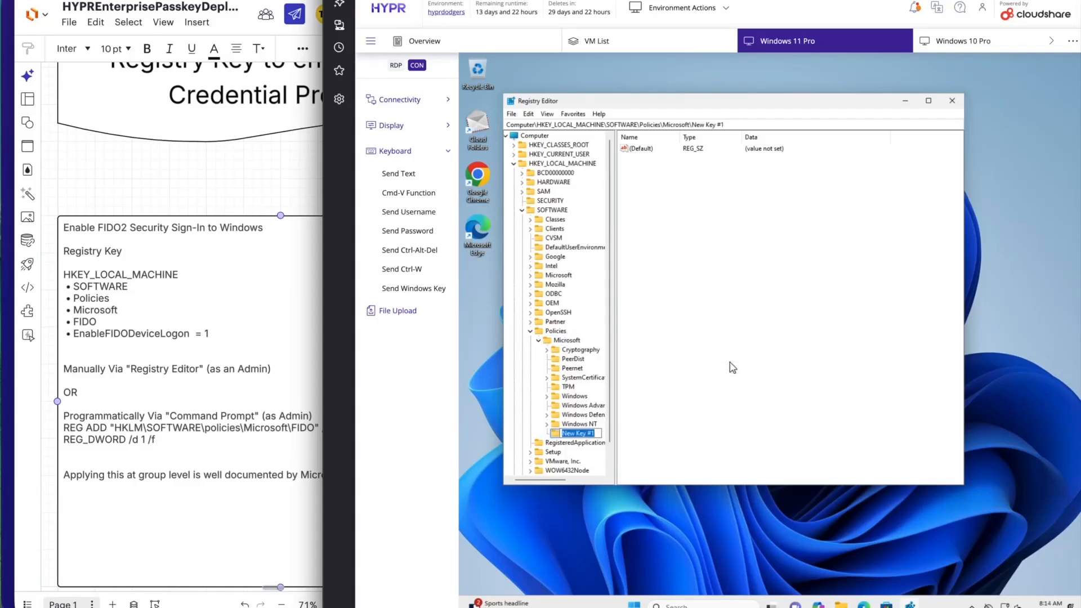
type("FIDO")
key("Return")
Add a DWORD (32-bit) value named EnableFIDODeviceLogon with data 1 to the FIDO key, and close Registry Editor.
right_click(671, 382)
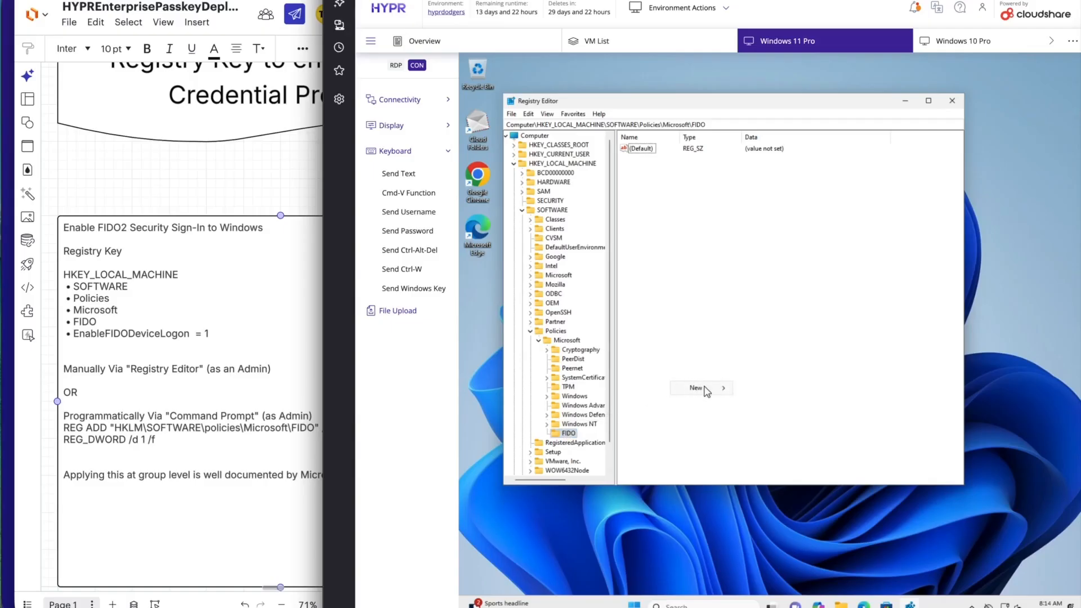
mouse_move(708, 387)
left_click(766, 427)
type("Enable")
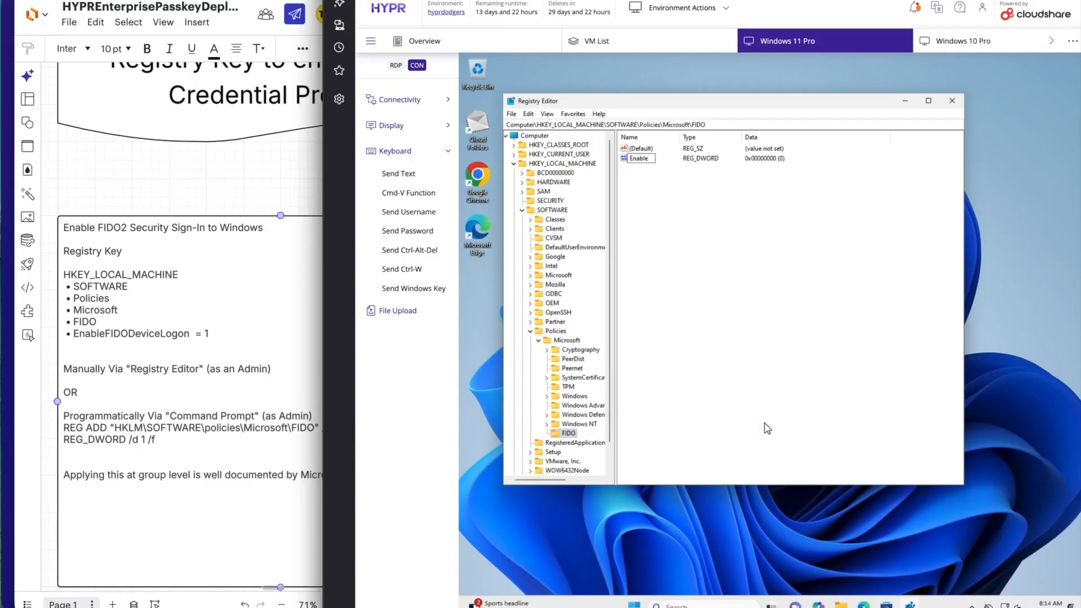
type("FIDODeviceLogon")
key("Return")
key("Return")
left_click(622, 231)
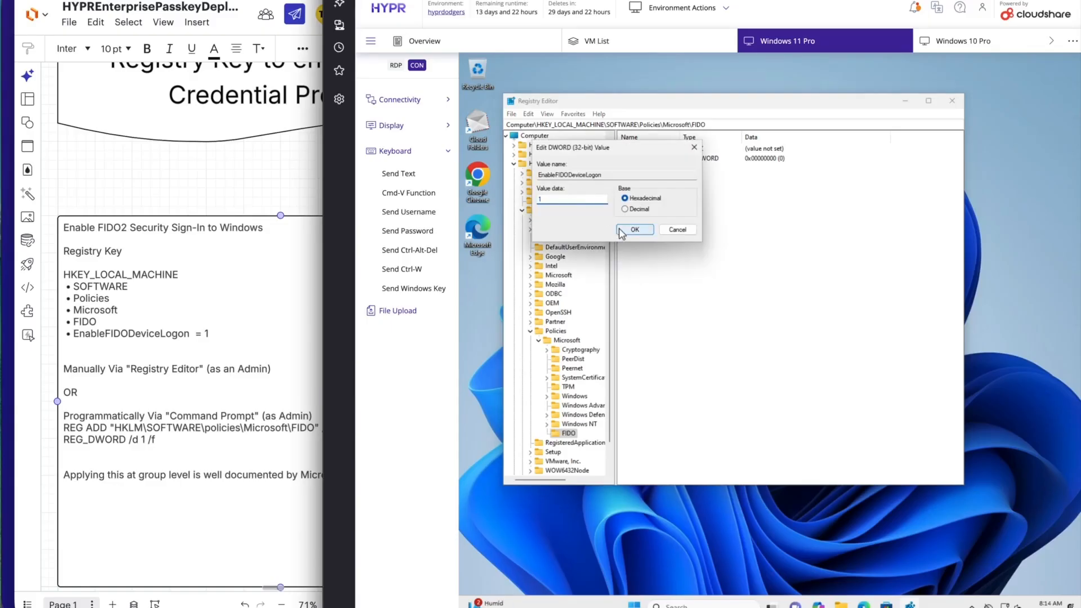
left_click(711, 260)
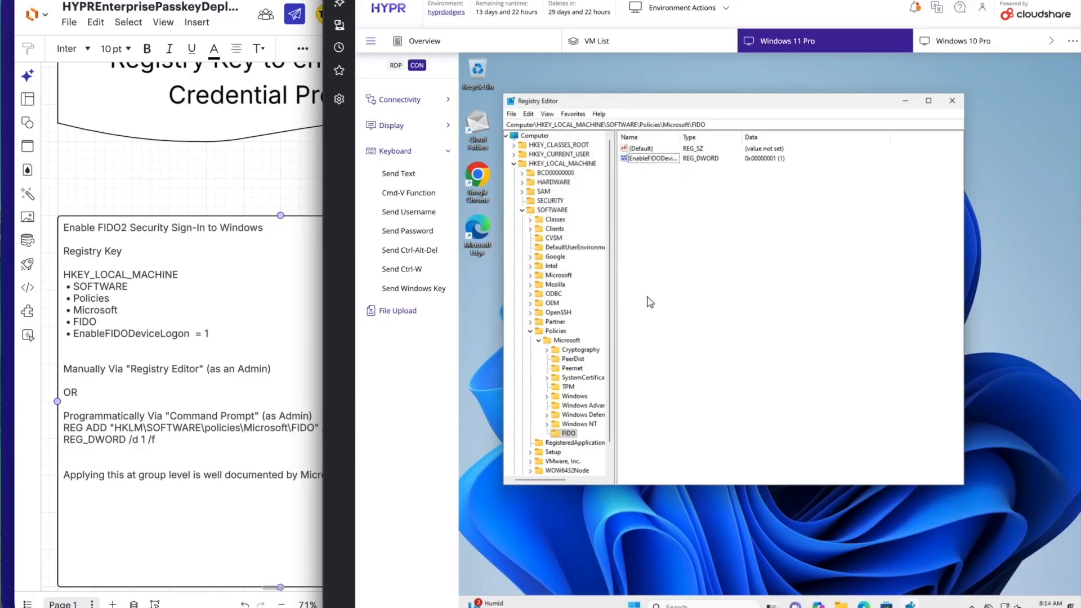
left_click(951, 102)
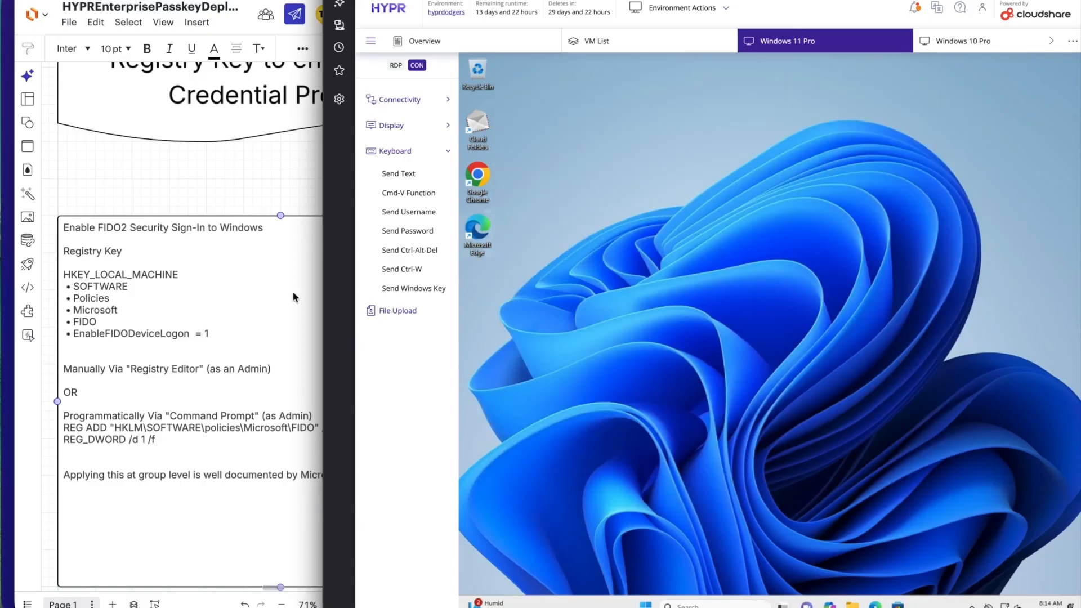
Examine the prerequisite and HYPR Passkey Deployment stages in the deployment diagram.
left_click(207, 185)
scroll(207, 185, "down", 10)
scroll(207, 185, "up", 8)
scroll(207, 185, "left", 3)
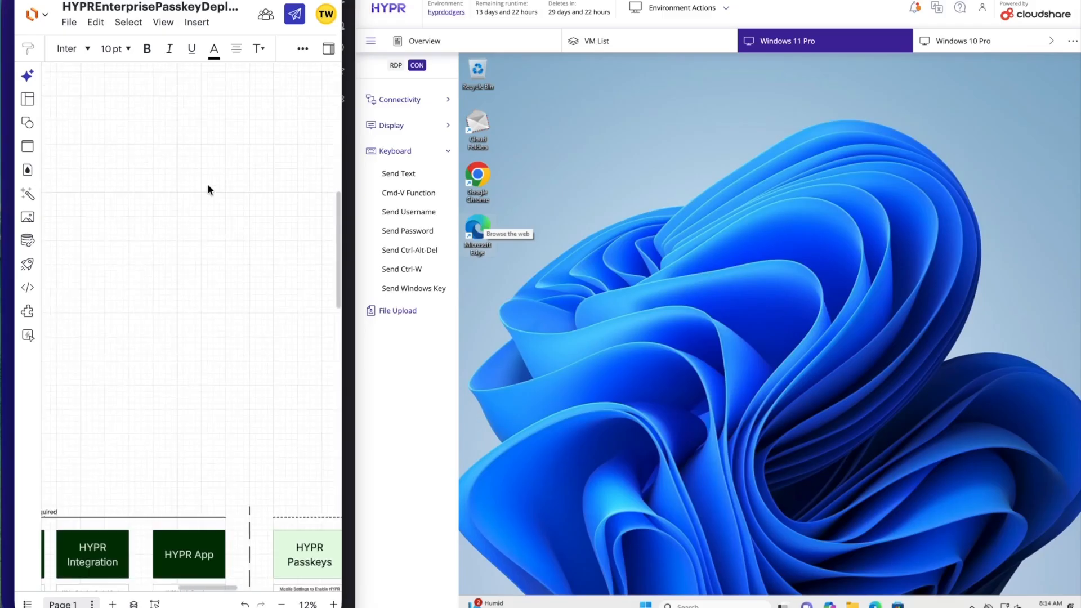
scroll(208, 189, "left", 4)
scroll(209, 190, "up", 3)
scroll(208, 190, "down", 2)
scroll(201, 264, "down", 1)
scroll(201, 264, "up", 4)
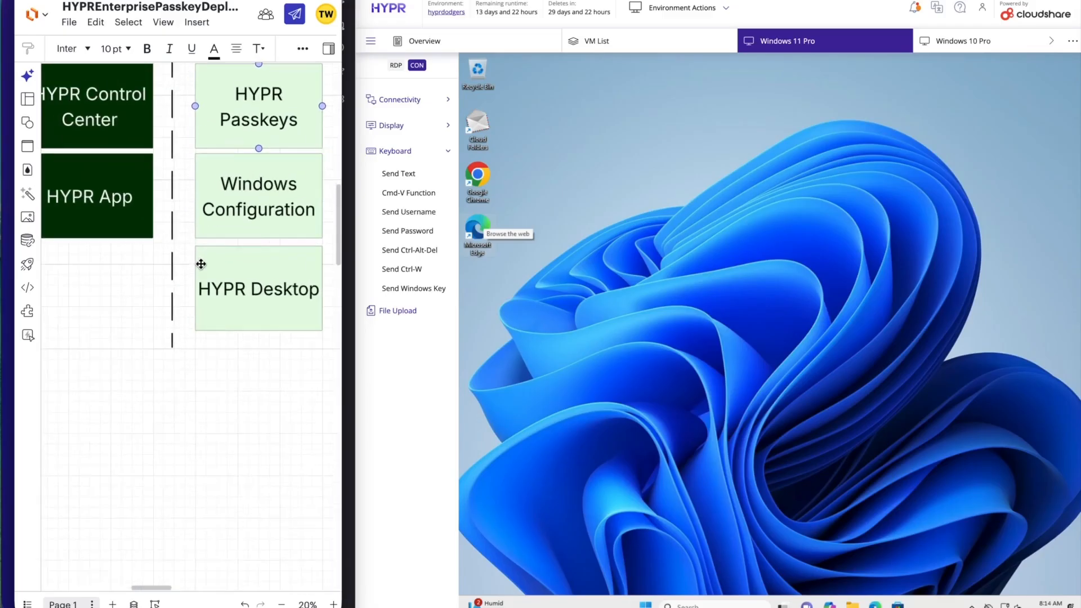
scroll(166, 333, "down", 3)
scroll(202, 235, "up", 1)
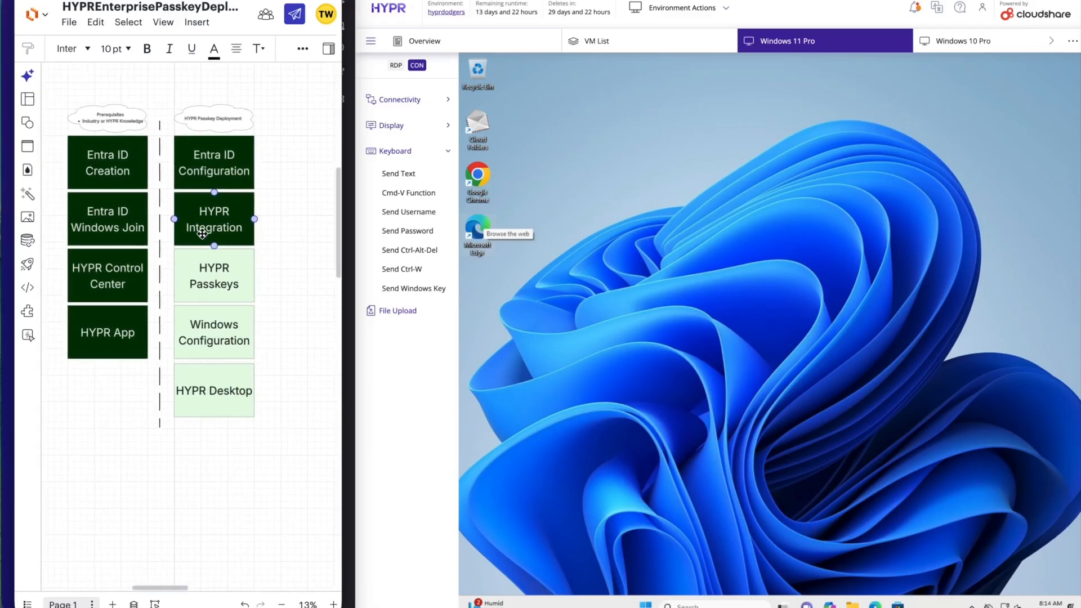
scroll(202, 234, "down", 1)
scroll(202, 234, "left", 1)
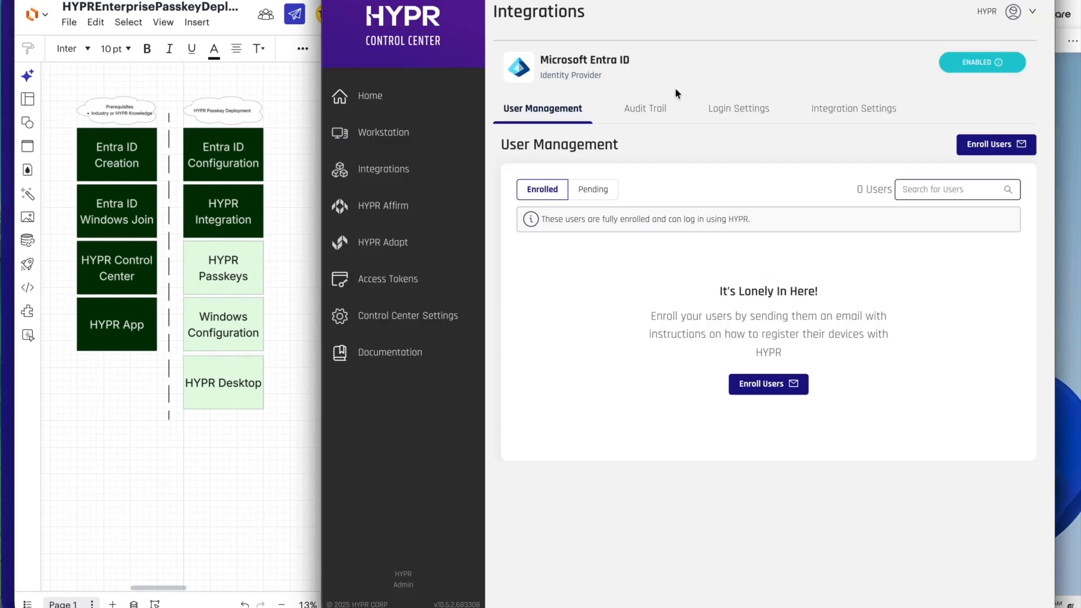
Download the Windows desktop client for Entra ID domain-joined computers from the Microsoft Entra ID integration's login settings in HYPR Control Center.
left_click(727, 109)
scroll(660, 305, "down", 1)
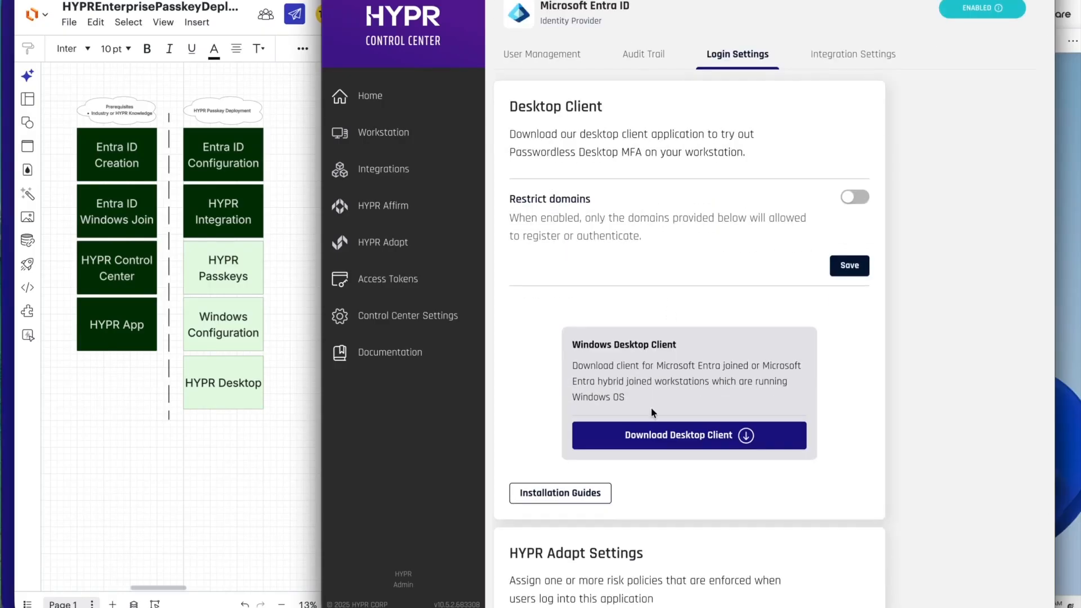
left_click(681, 444)
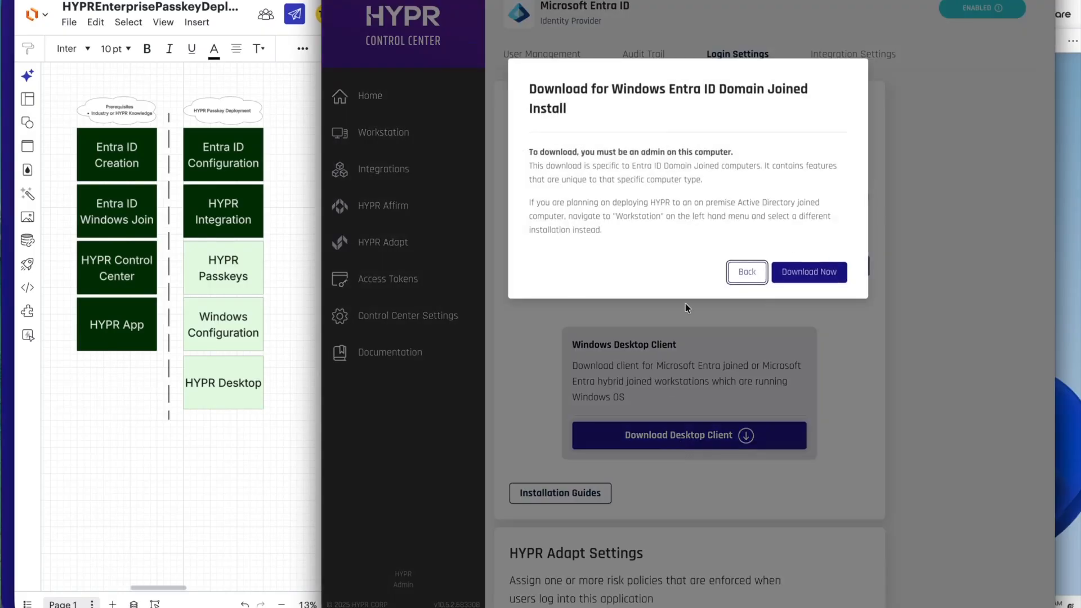
left_click(801, 279)
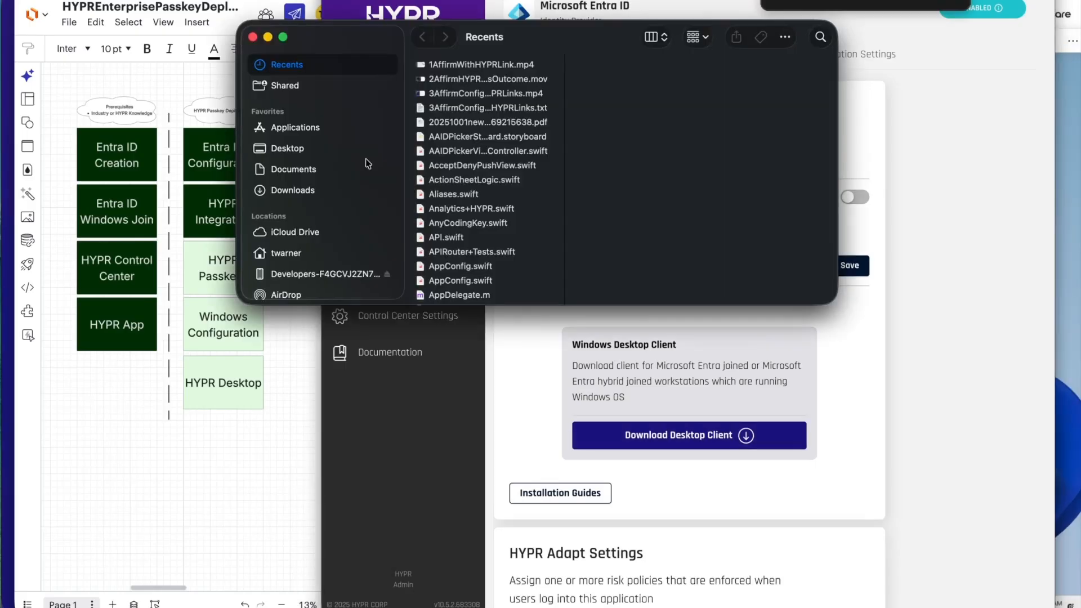
Upload HYPR Installer-WINDOWS.zip from the Downloads folder to the Windows 11 Pro virtual machine.
left_click(292, 190)
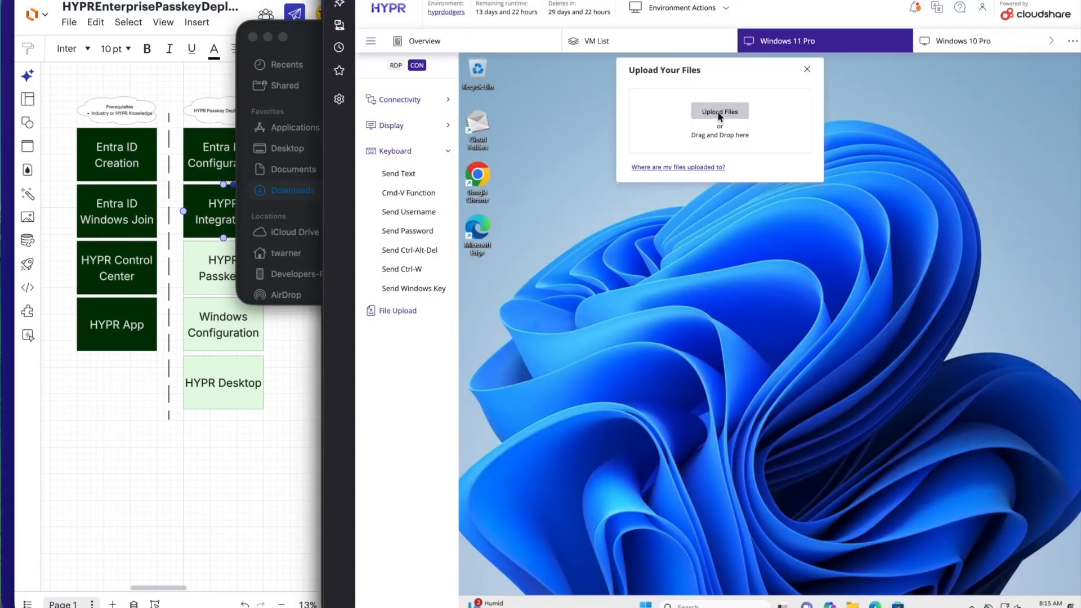
left_click(719, 112)
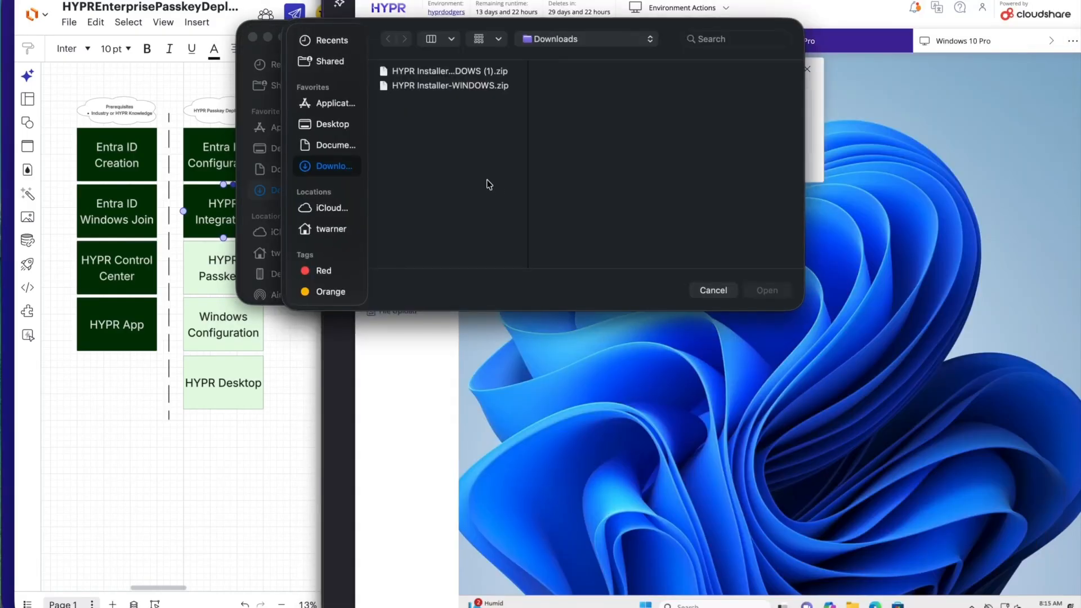
left_click(471, 86)
key("Return")
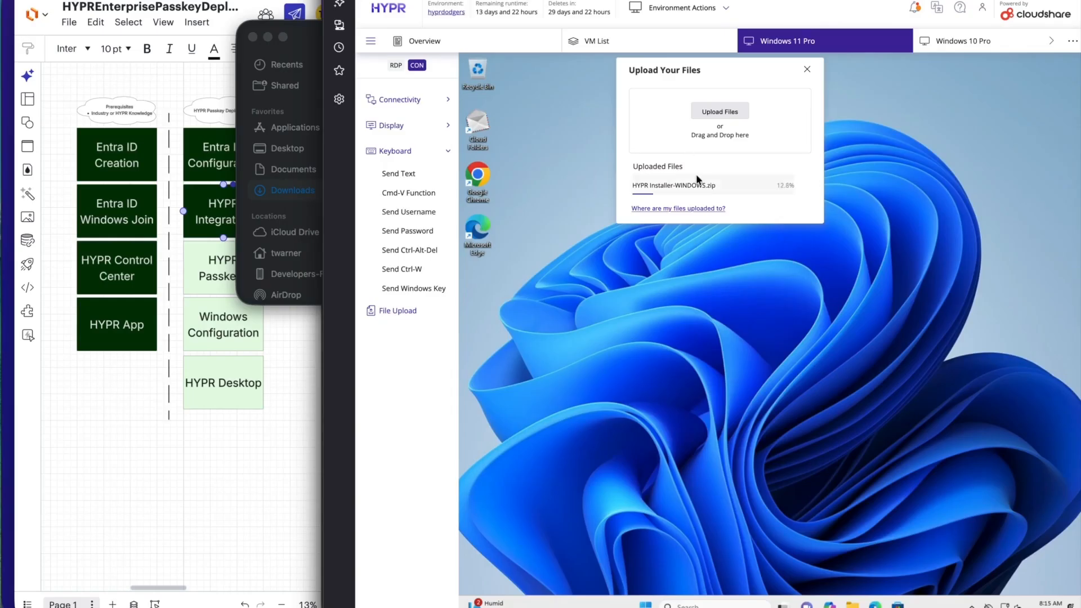
left_click(807, 69)
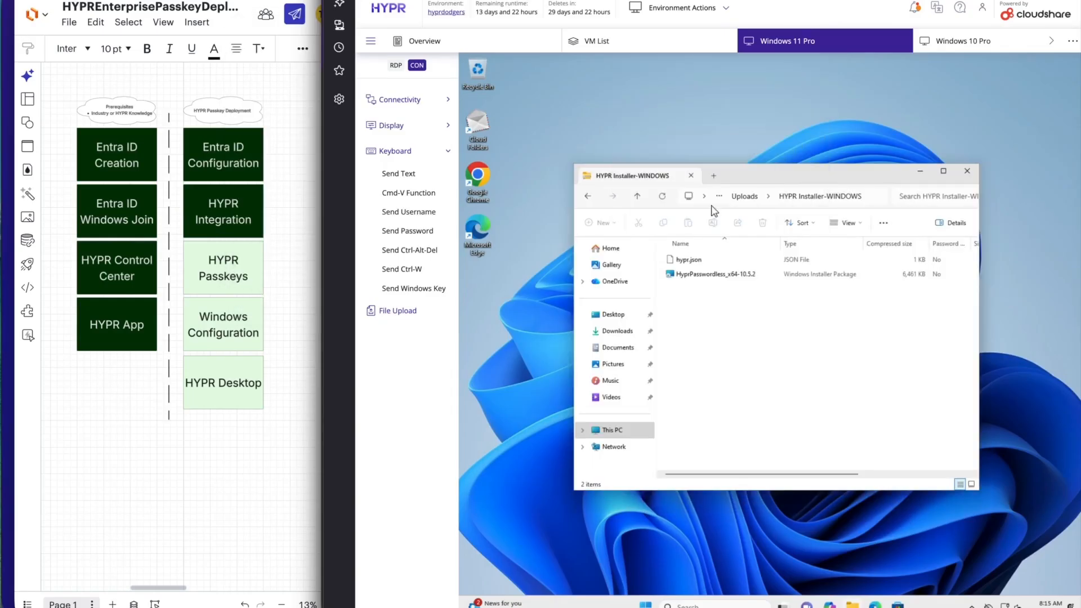
Copy hypr.json and the HyprPasswordless_x64-10.5.2 installer package from the uploaded archive to the virtual machine's desktop.
left_click(682, 260)
left_click(687, 273, "shift")
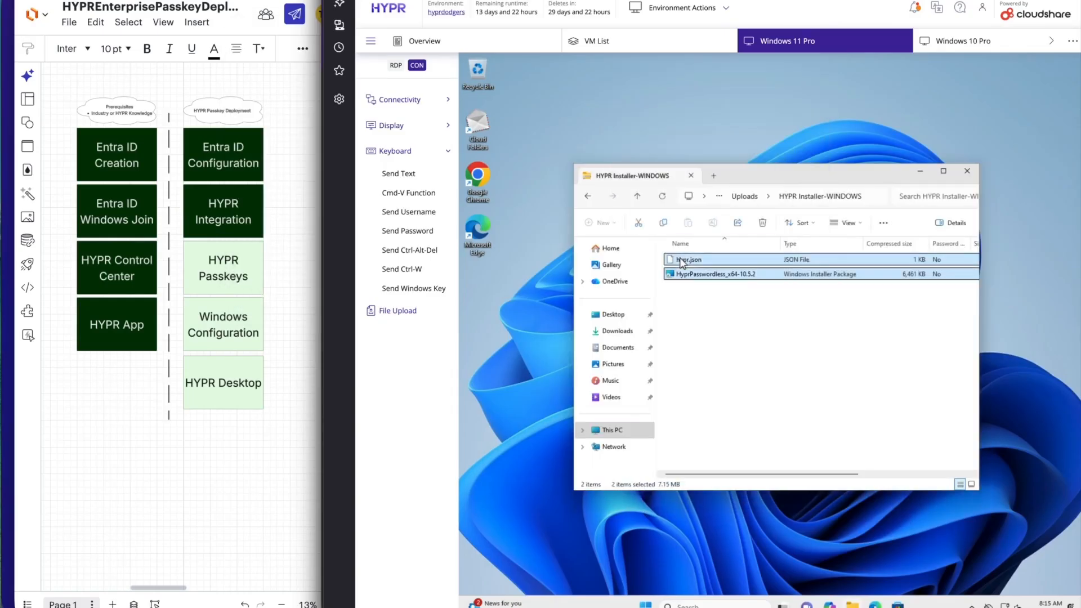
left_click_drag(521, 288, 525, 310)
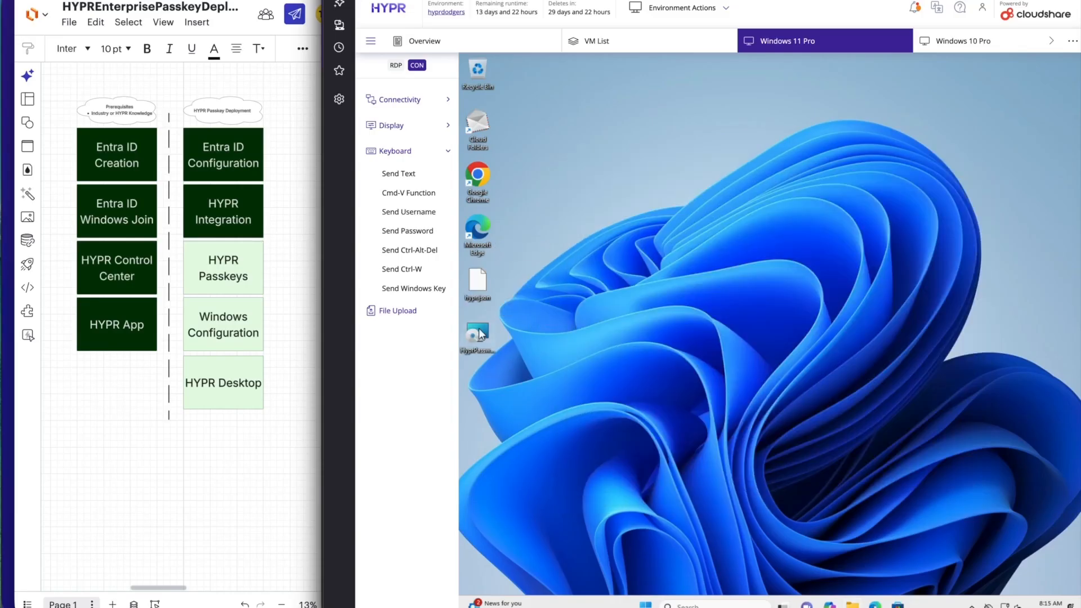
Install HYPR Passwordless from the desktop package, accepting the license agreement, and restart the virtual machine.
double_click(479, 332)
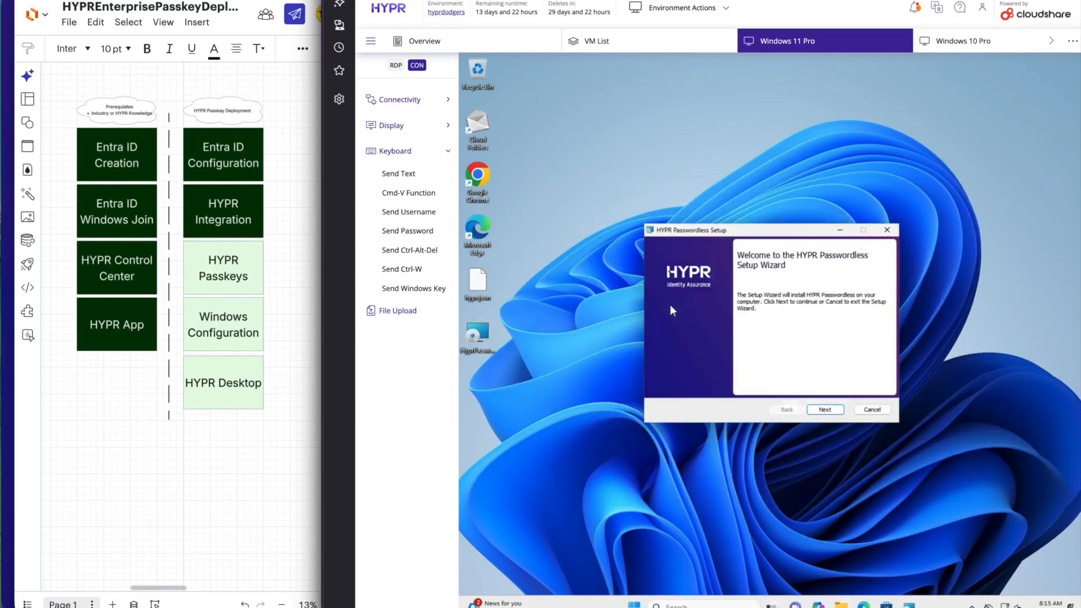
left_click(823, 411)
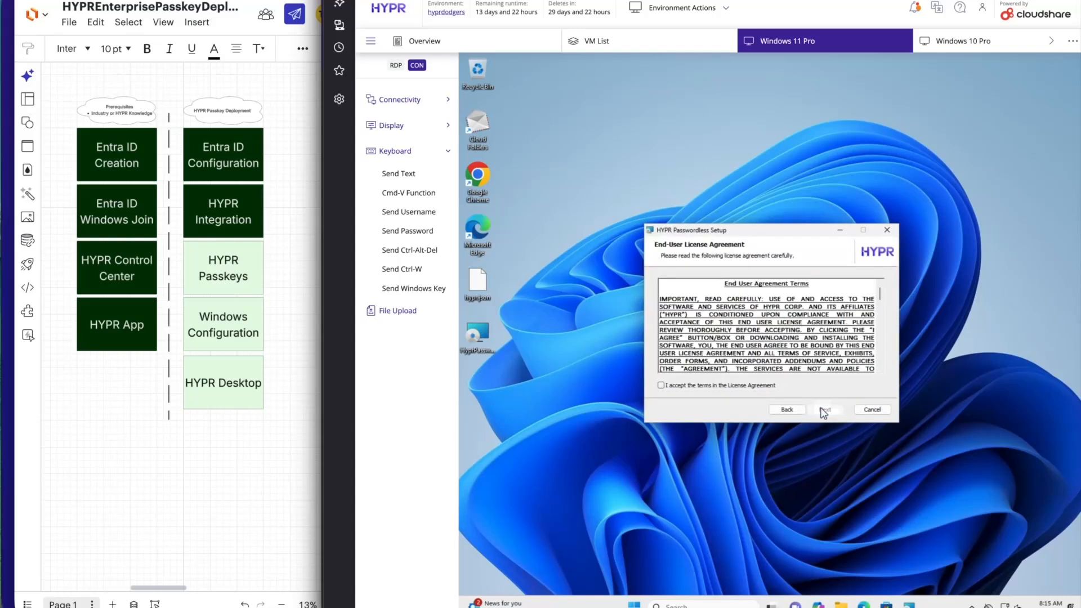
left_click(716, 386)
left_click(824, 411)
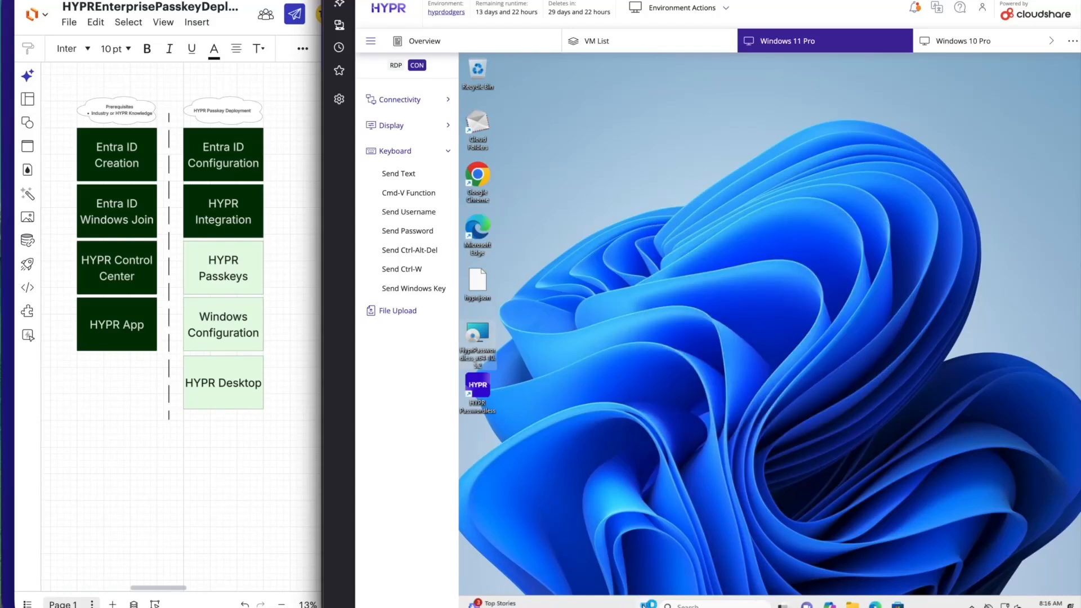
left_click(645, 605)
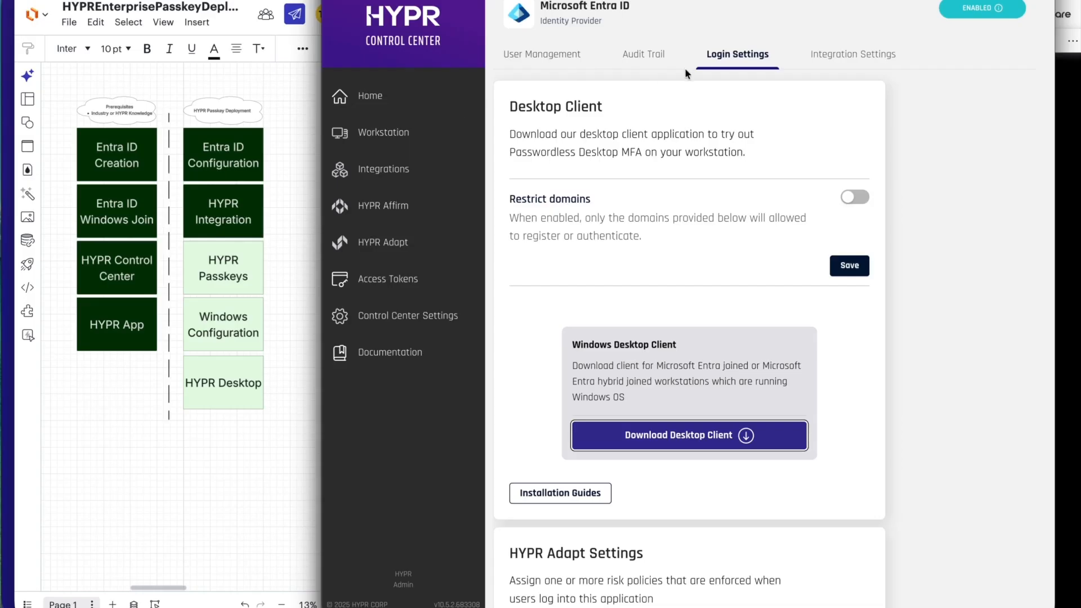
View the Entra ID integration's settings, then put HYPR Control Center in Advanced mode with HYPR Default Web Application selected.
left_click(836, 59)
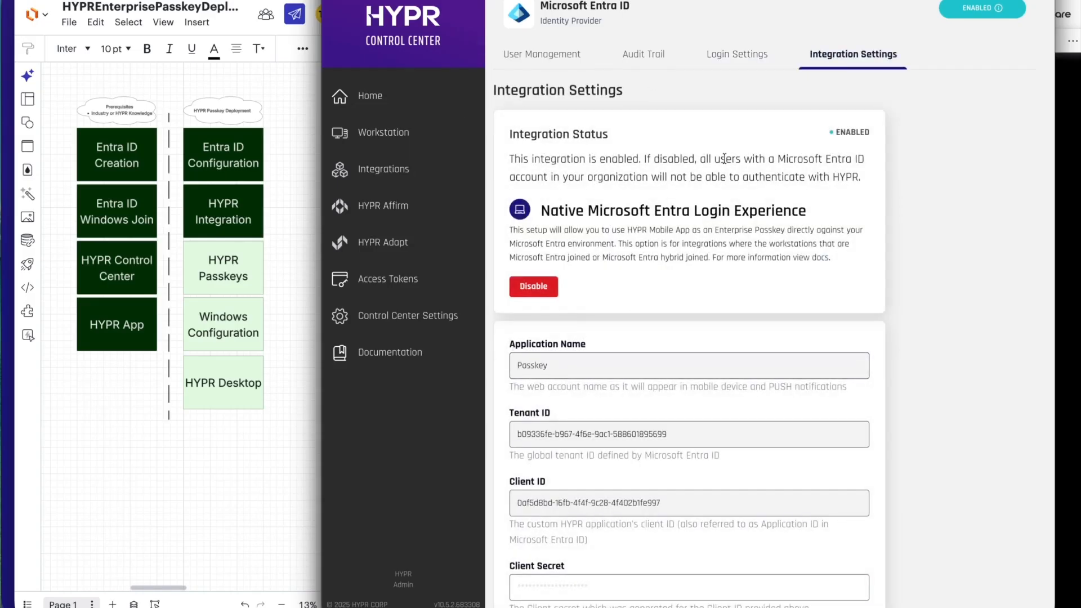
left_click(372, 97)
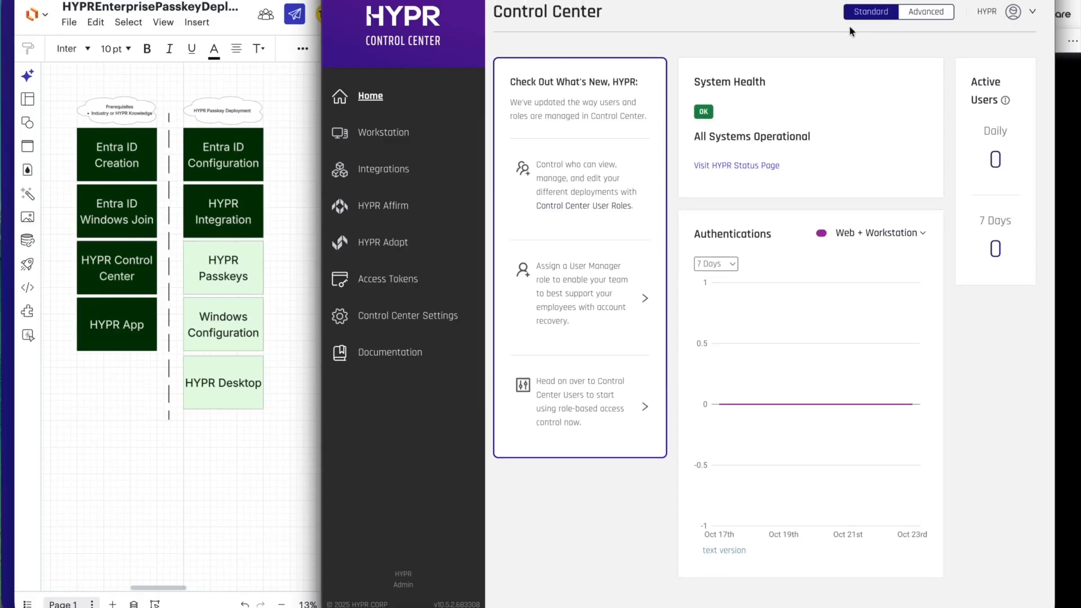
left_click(921, 17)
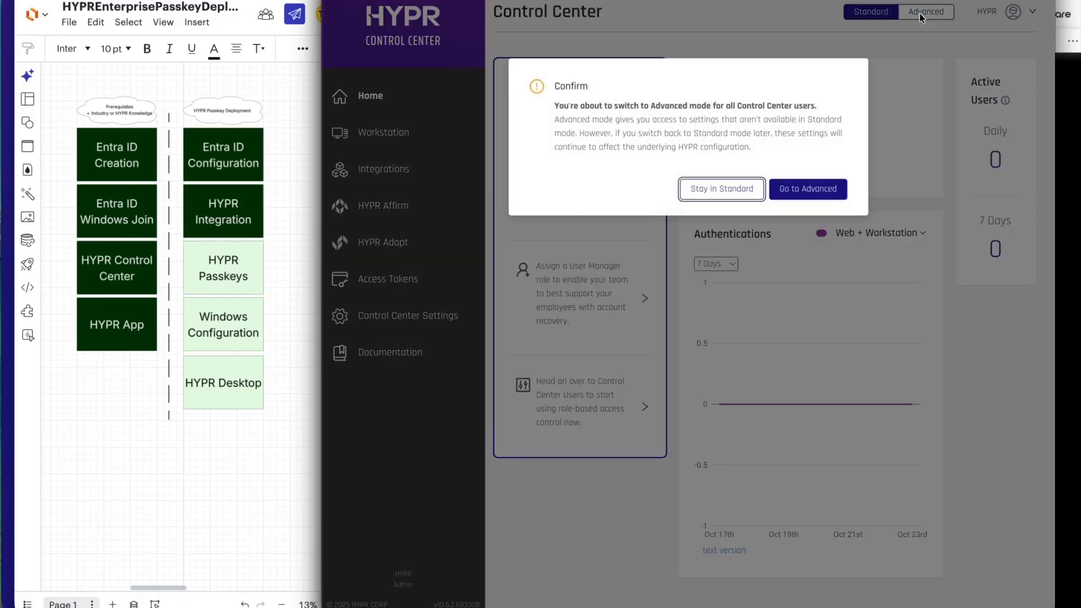
left_click(811, 189)
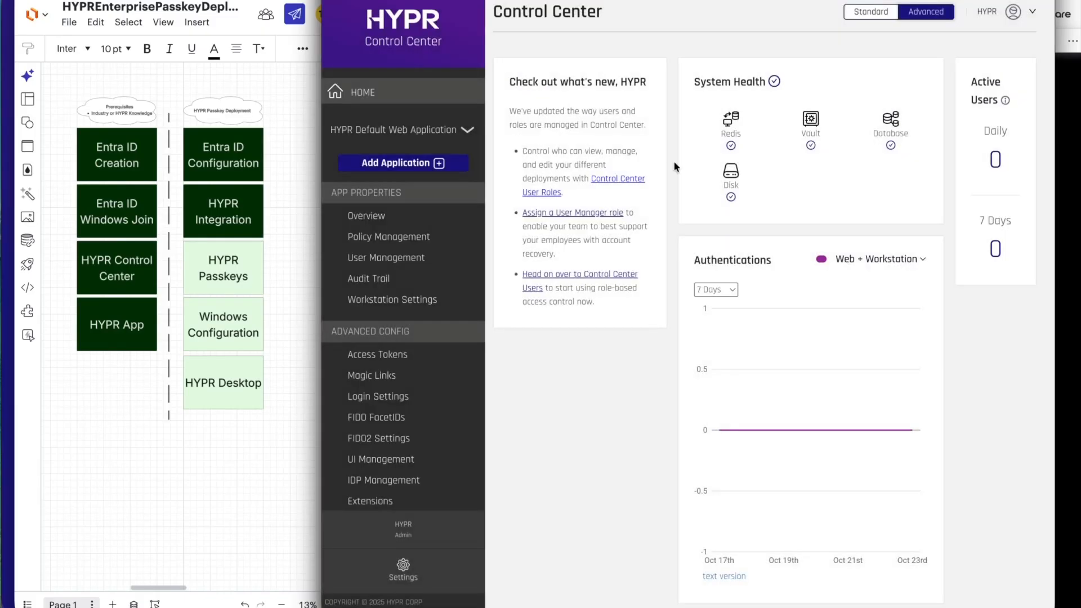
left_click(428, 134)
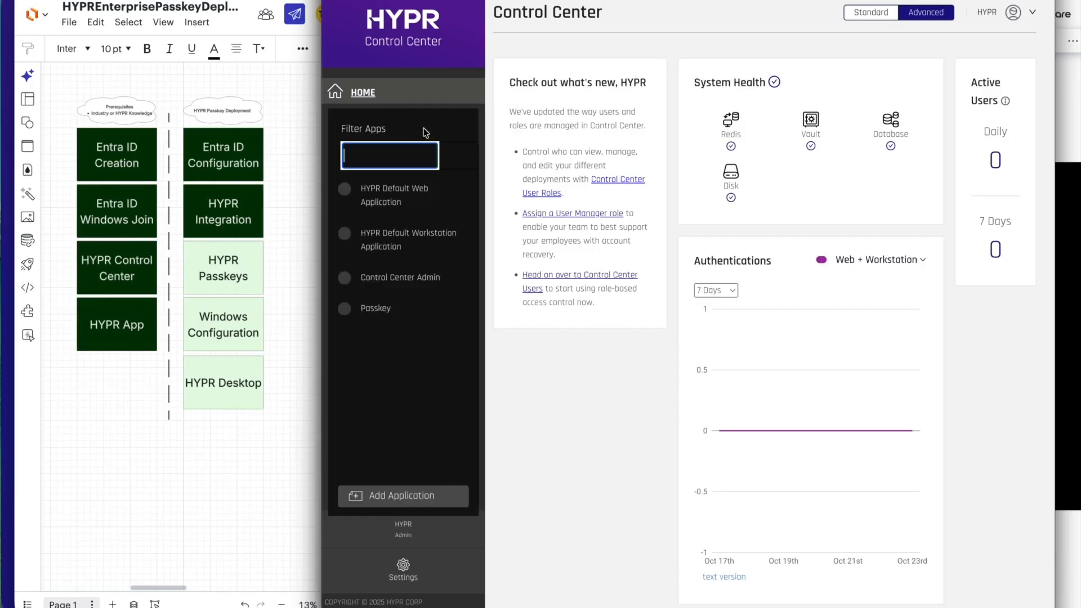
left_click(389, 209)
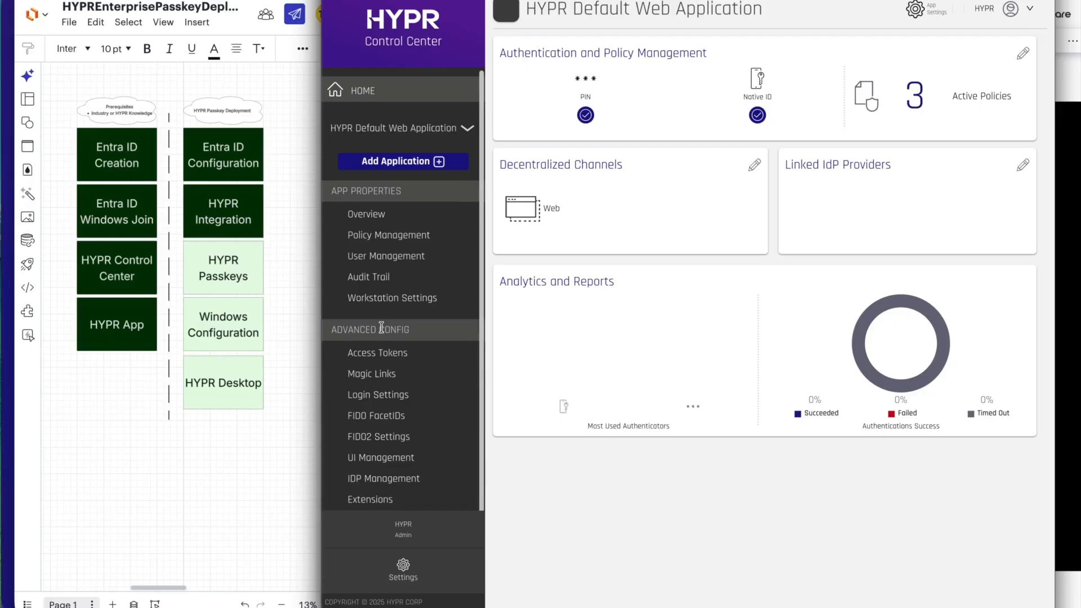
Set the Workstation Application rpAppId to Passkey in the default web application's workstation settings, save it, and reopen the settings to check it.
left_click(394, 299)
scroll(760, 403, "down", 1)
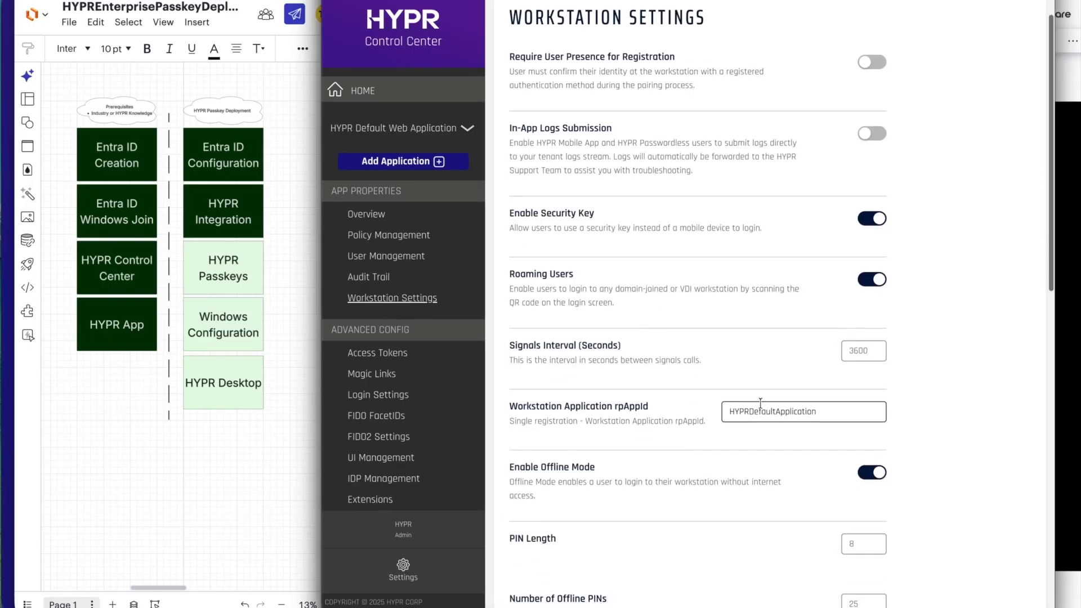
double_click(788, 411)
type("Passke")
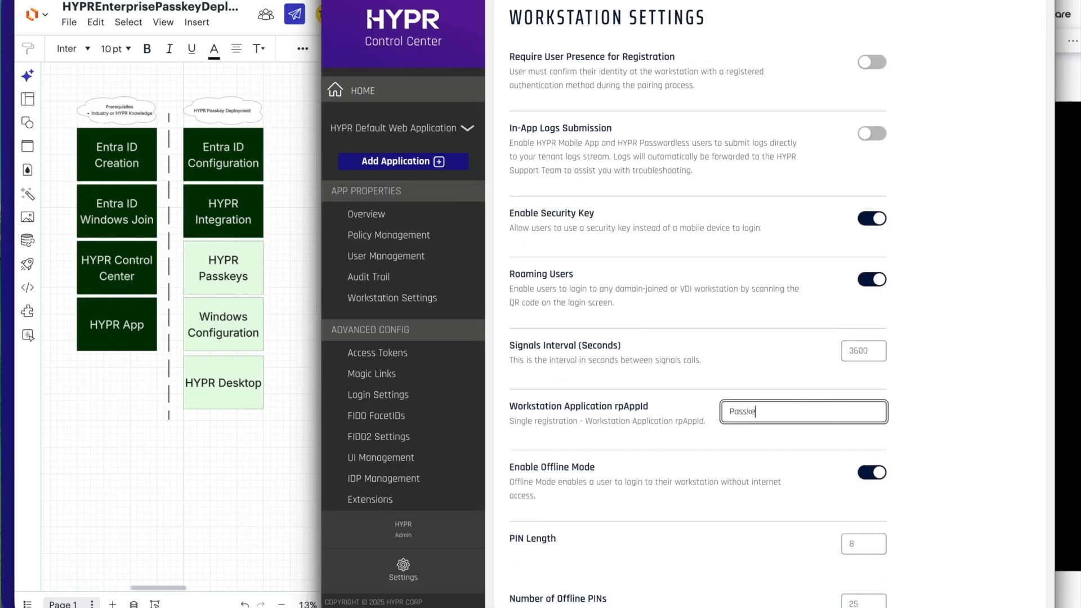
type("y")
scroll(698, 304, "down", 10)
left_click(866, 558)
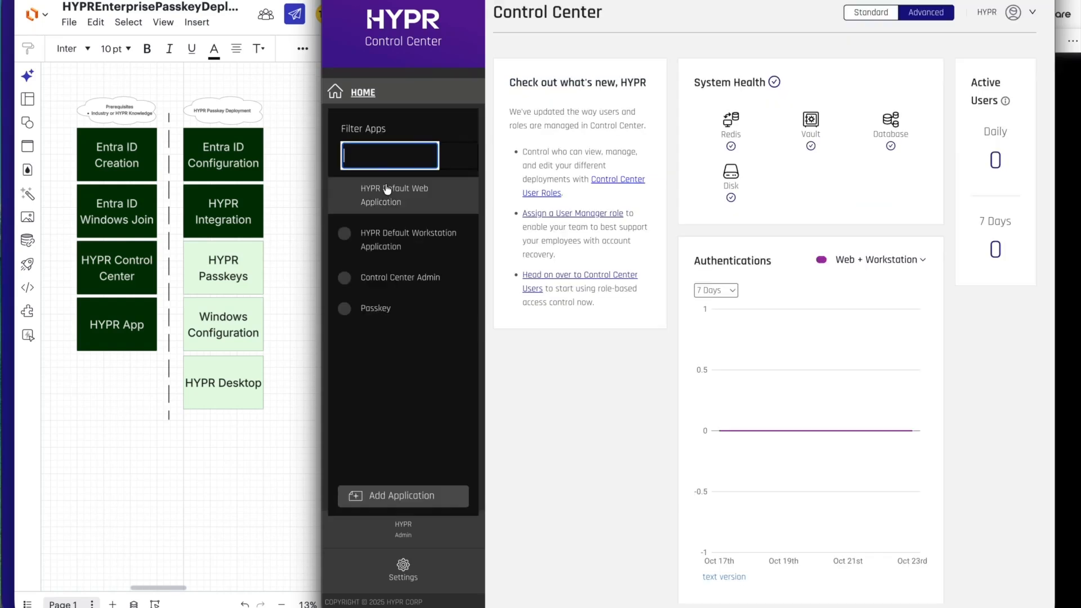
left_click(384, 190)
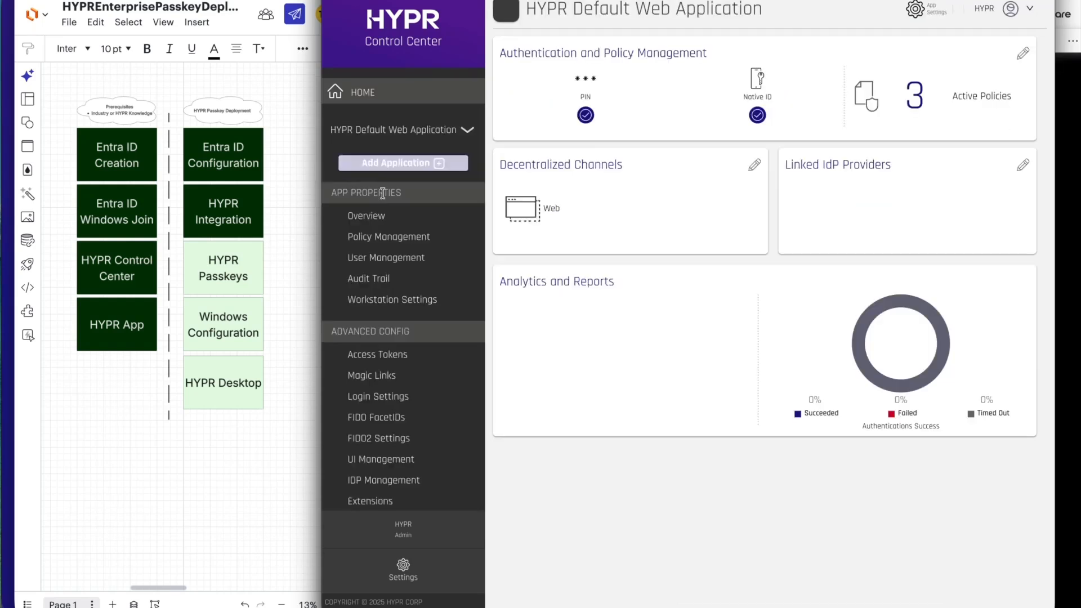
left_click(381, 304)
scroll(683, 343, "down", 2)
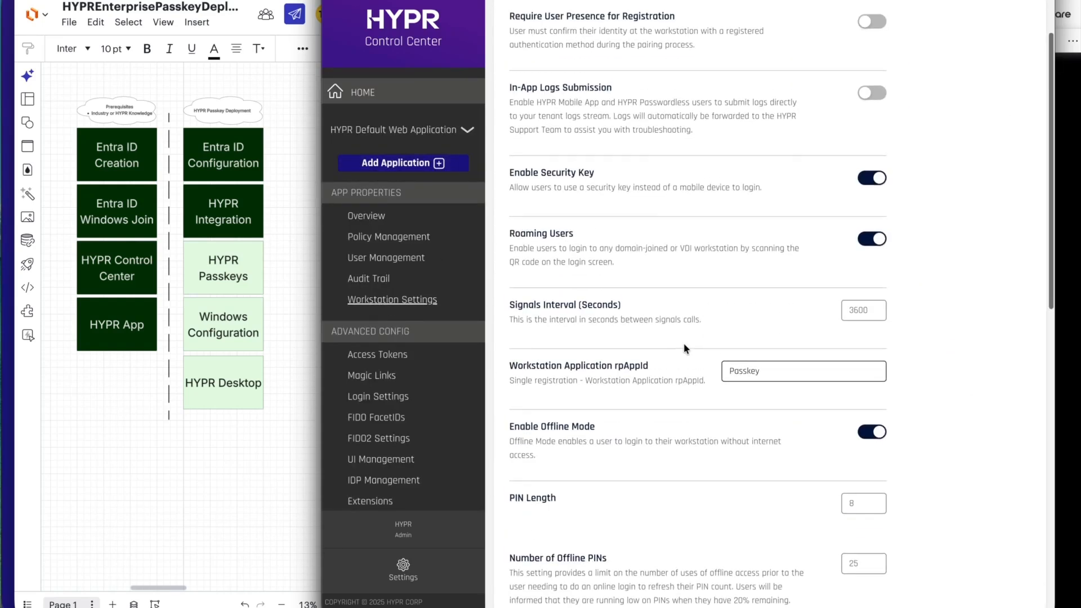
Return HYPR Control Center to Standard mode from its home page.
left_click(363, 94)
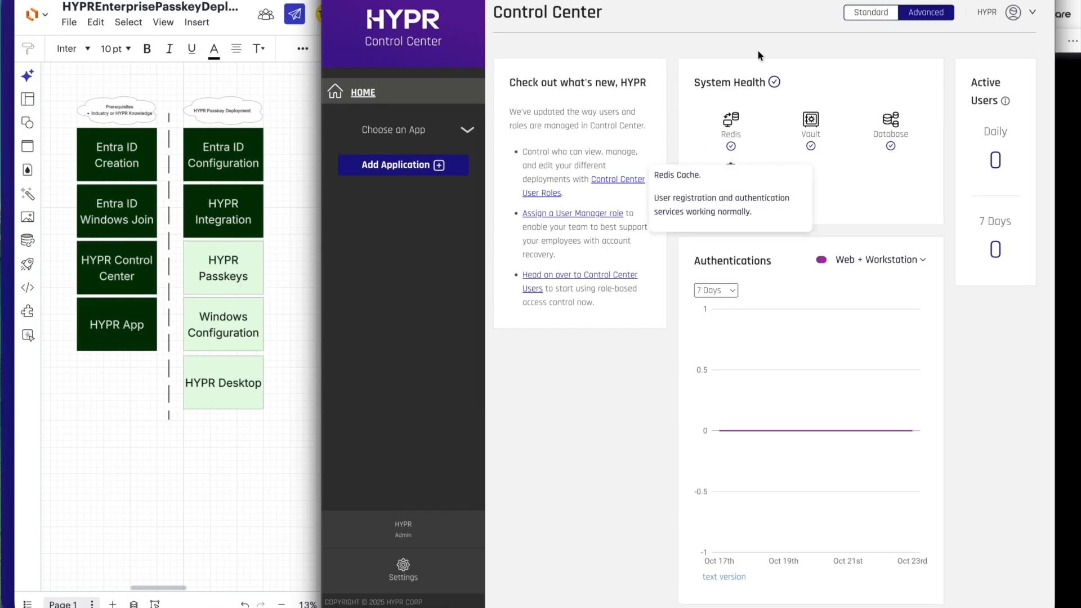
left_click(870, 13)
left_click(956, 175)
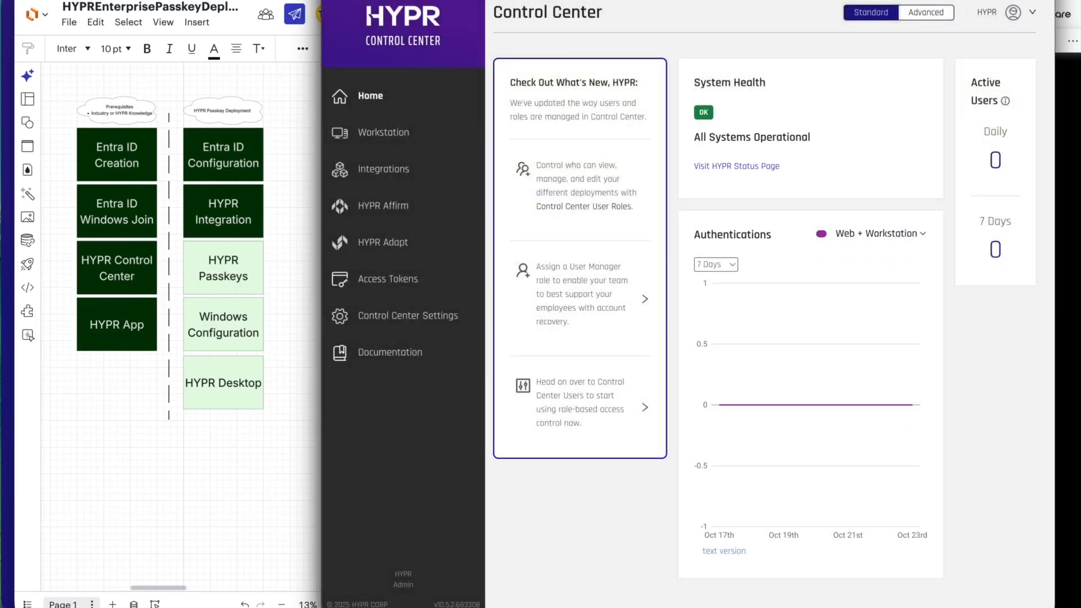
Examine the sign-in options on the Windows 11 Pro virtual machine's lock screen, including the HYPR QR code login.
left_click(1064, 159)
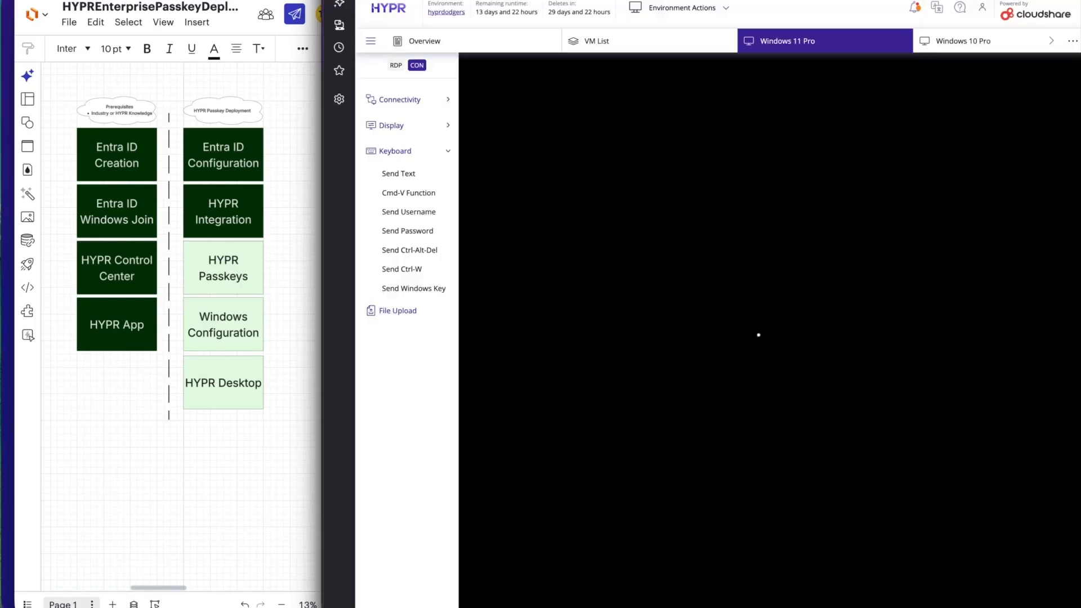
left_click(763, 228)
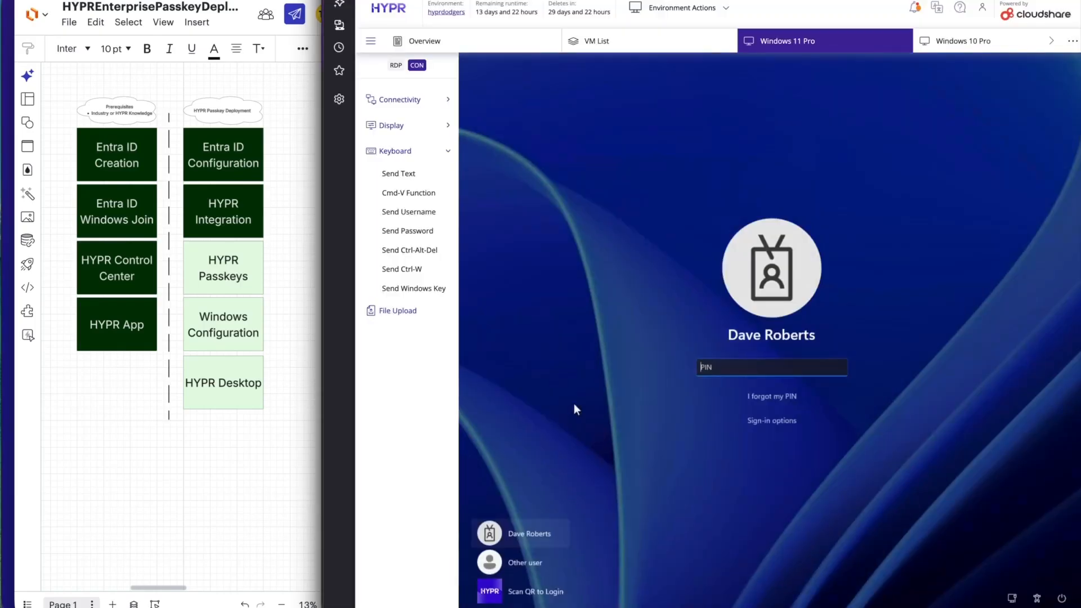
left_click(760, 420)
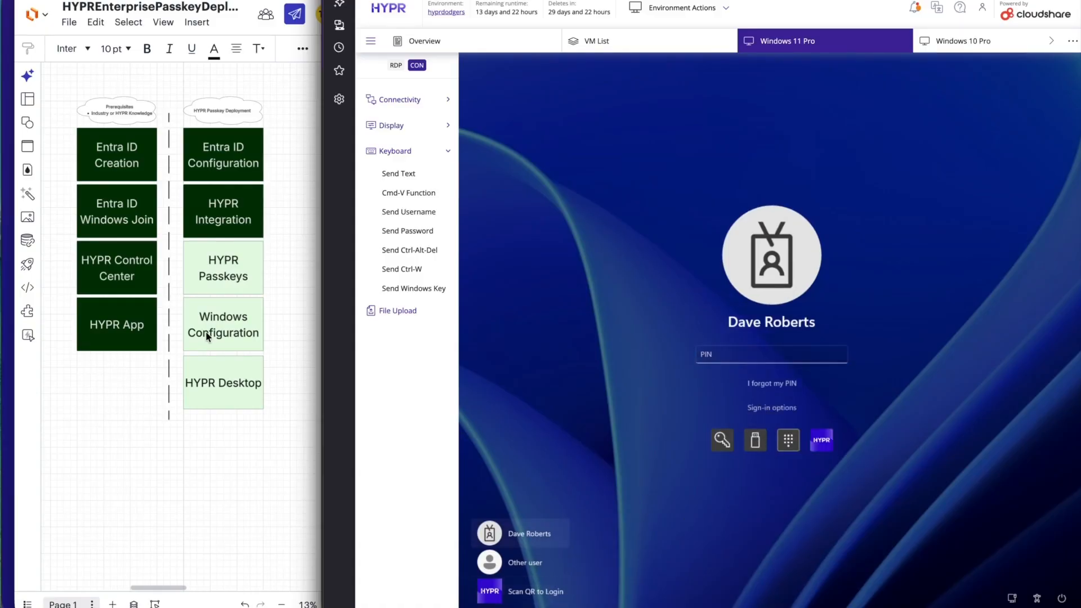
left_click(538, 591)
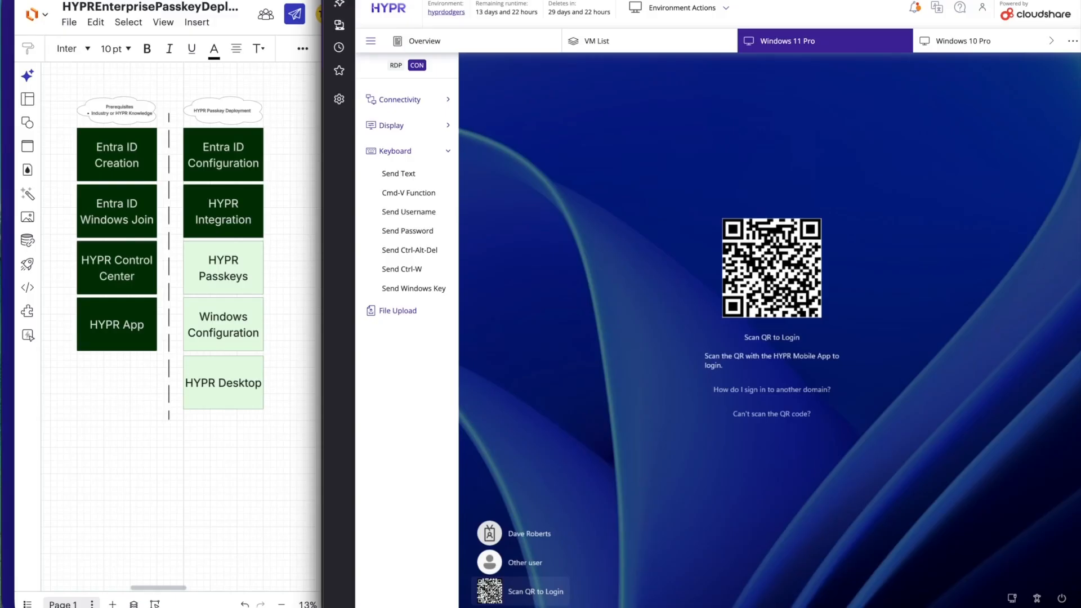
Create a new user on the hyprdodgers.onmicrosoft.com domain in the Microsoft Entra admin center and copy the account's user principal name.
key("super+Tab")
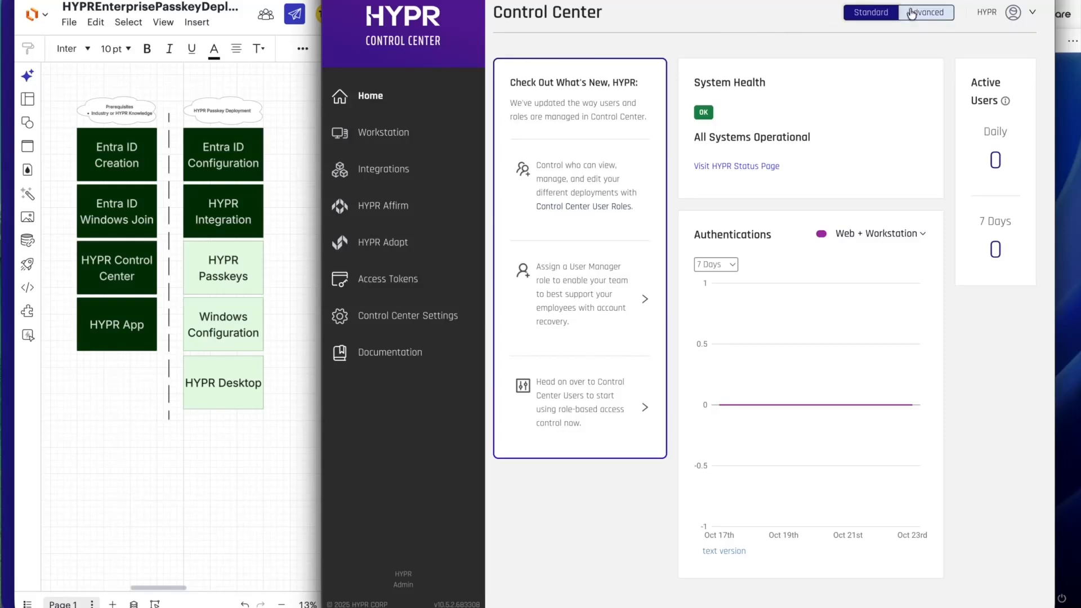
key("super+Tab")
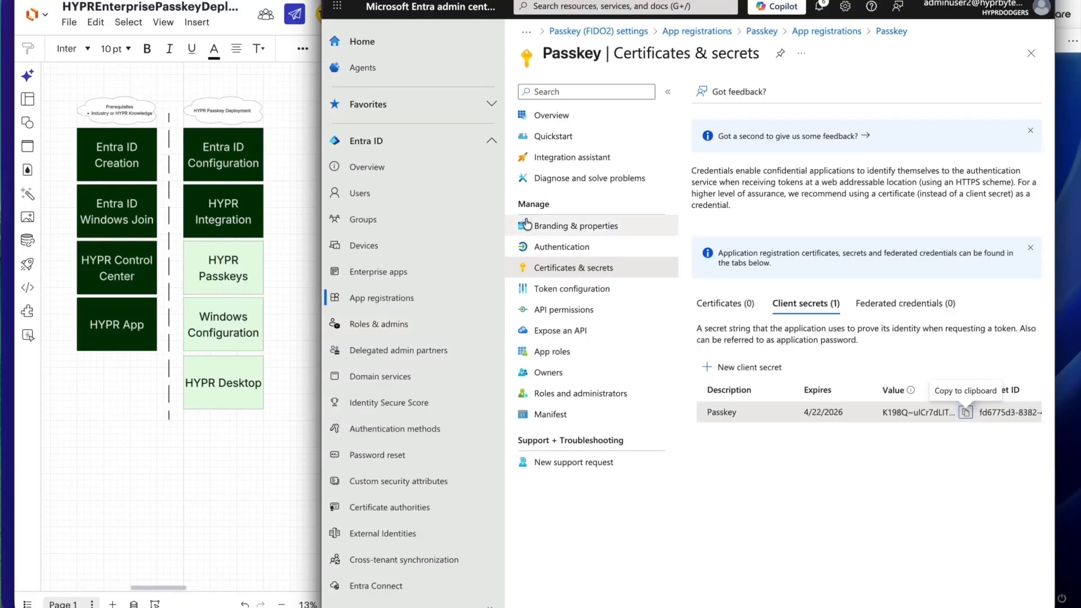
left_click(361, 193)
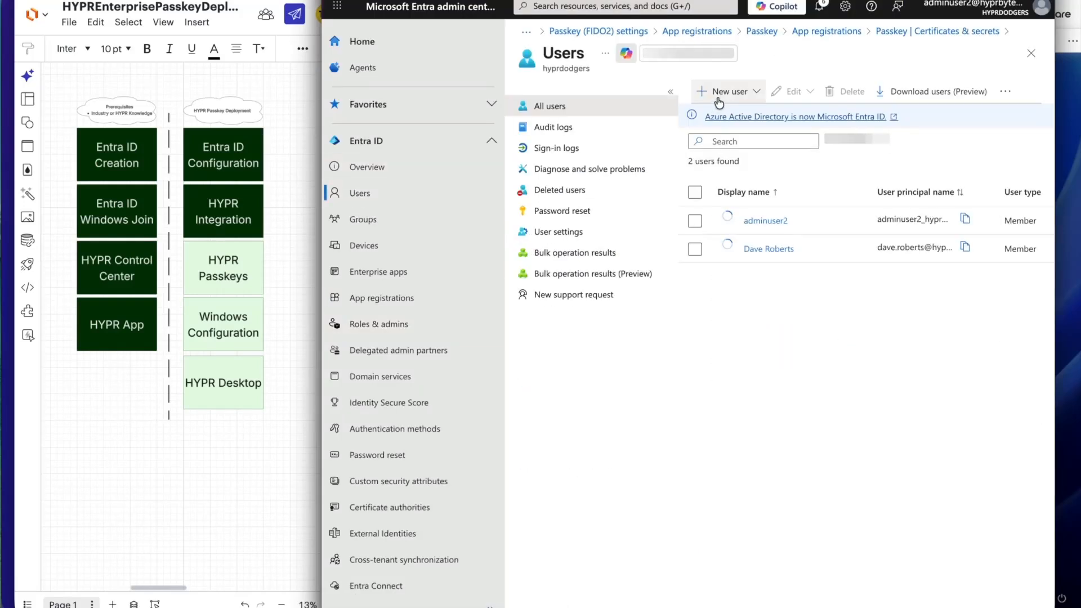
left_click(730, 91)
left_click(732, 120)
left_click(672, 197)
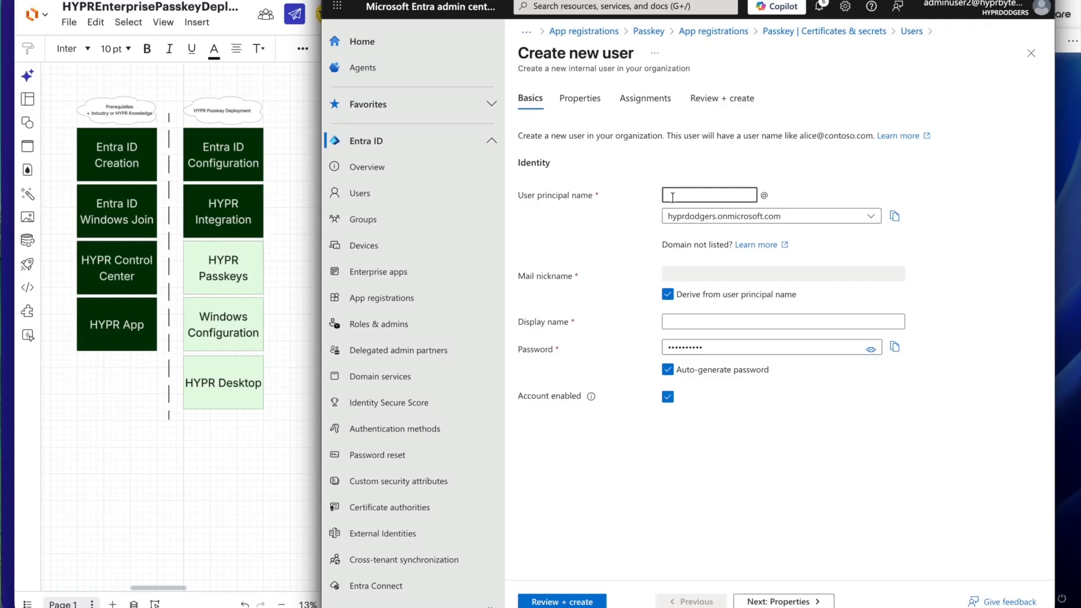
type("freddie.freeman")
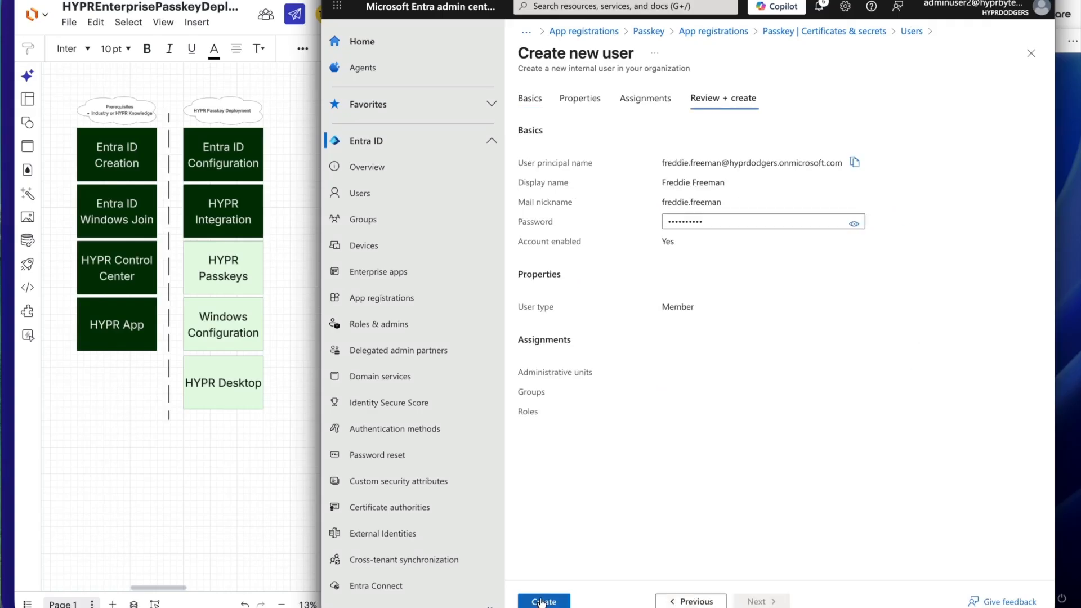
left_click(540, 601)
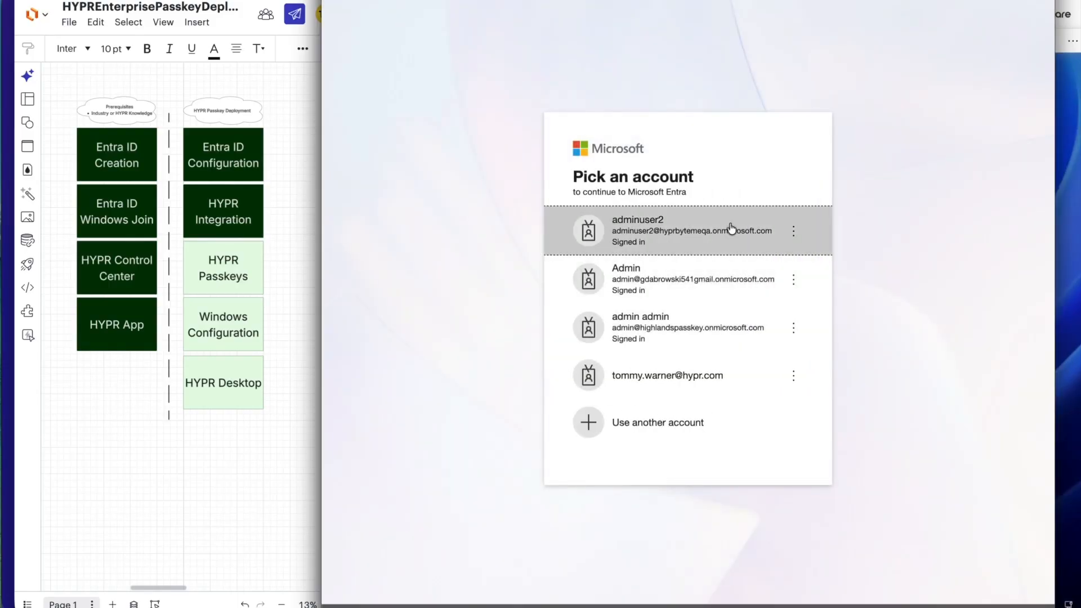
left_click(715, 231)
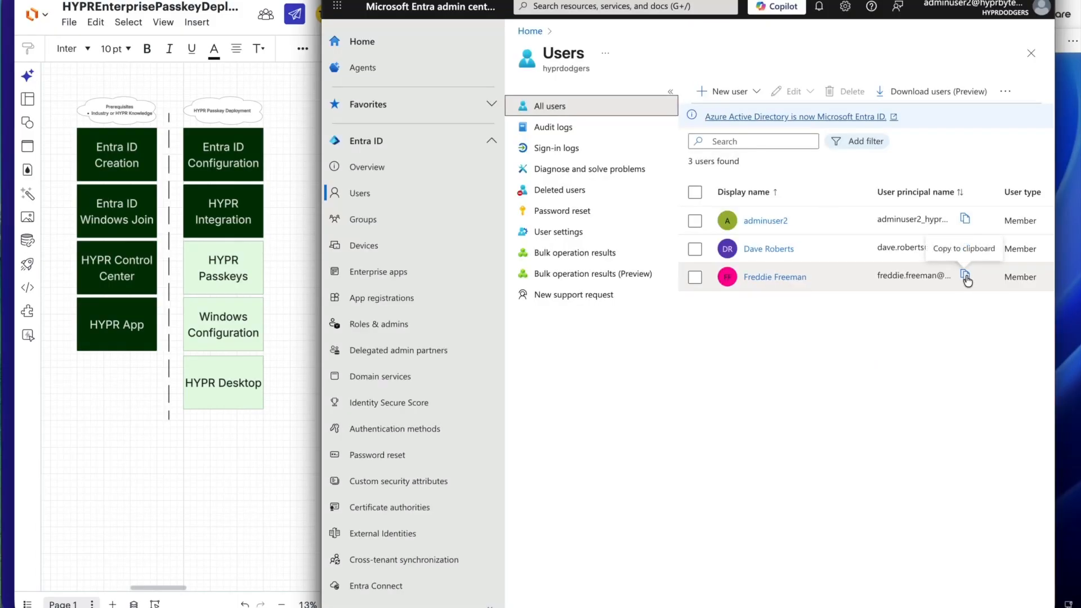
left_click(965, 275)
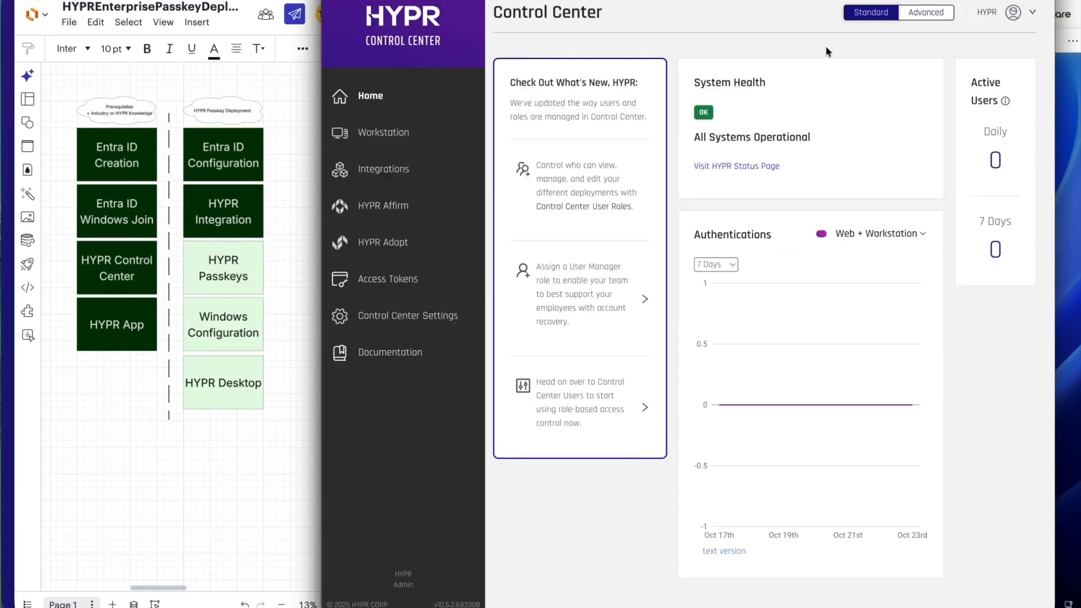
Switch HYPR Control Center to Advanced mode and open HYPR Default Web Application.
left_click(929, 13)
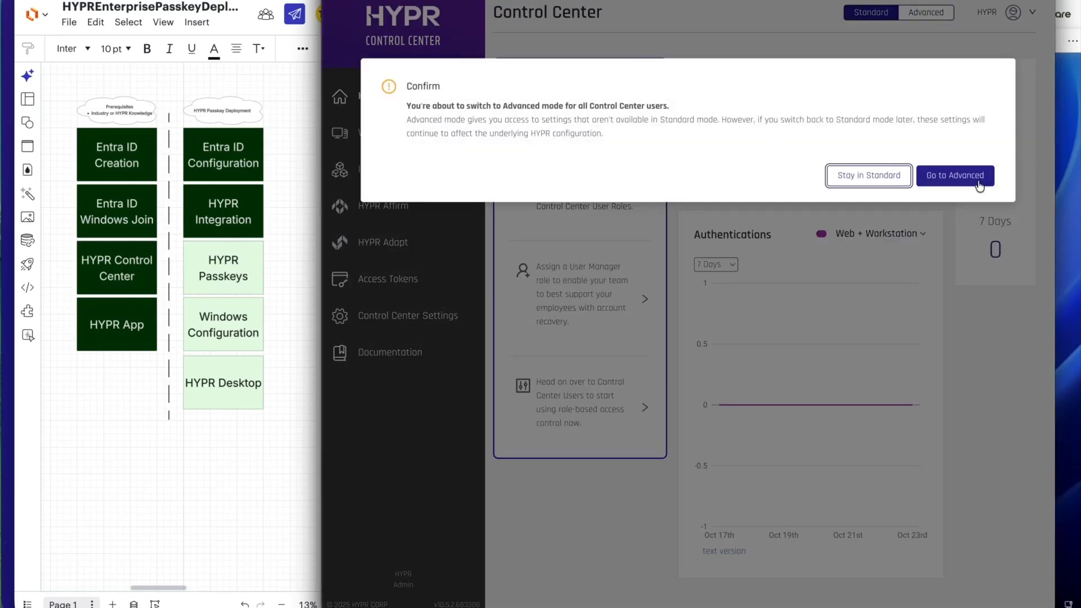
left_click(960, 167)
left_click(397, 134)
left_click(393, 189)
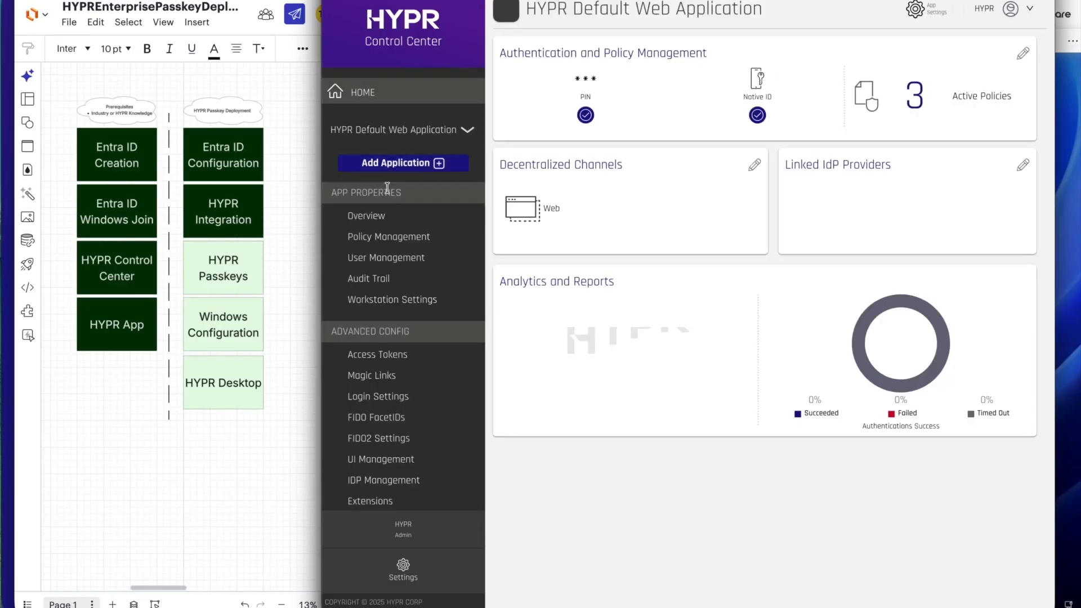
Create a magic link for the new user's principal name with a token validity of 86400 seconds, and open it in Device Manager.
left_click(372, 375)
left_click(699, 200)
key("ctrl+v")
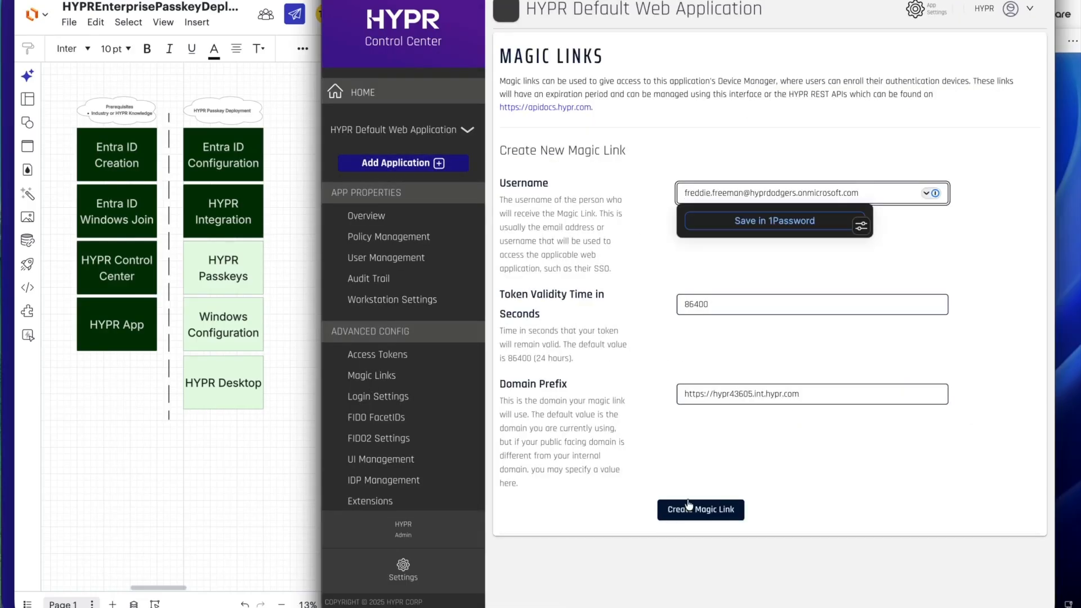
left_click(687, 509)
left_click(755, 256)
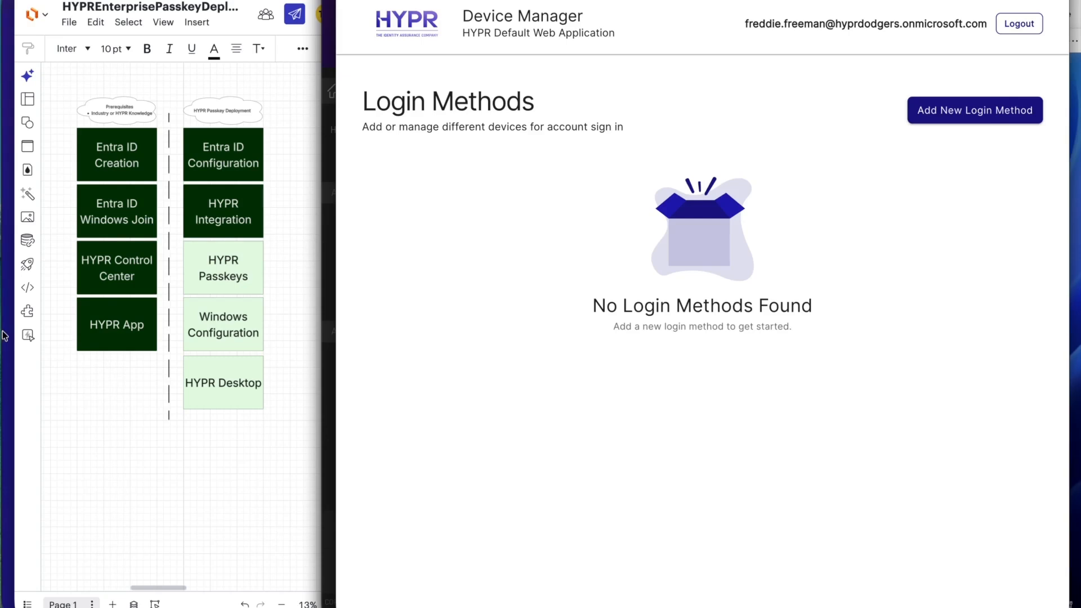
Add the HYPR Mobile App as the new user's login method by pairing the phone with the displayed QR code.
left_click(4, 336)
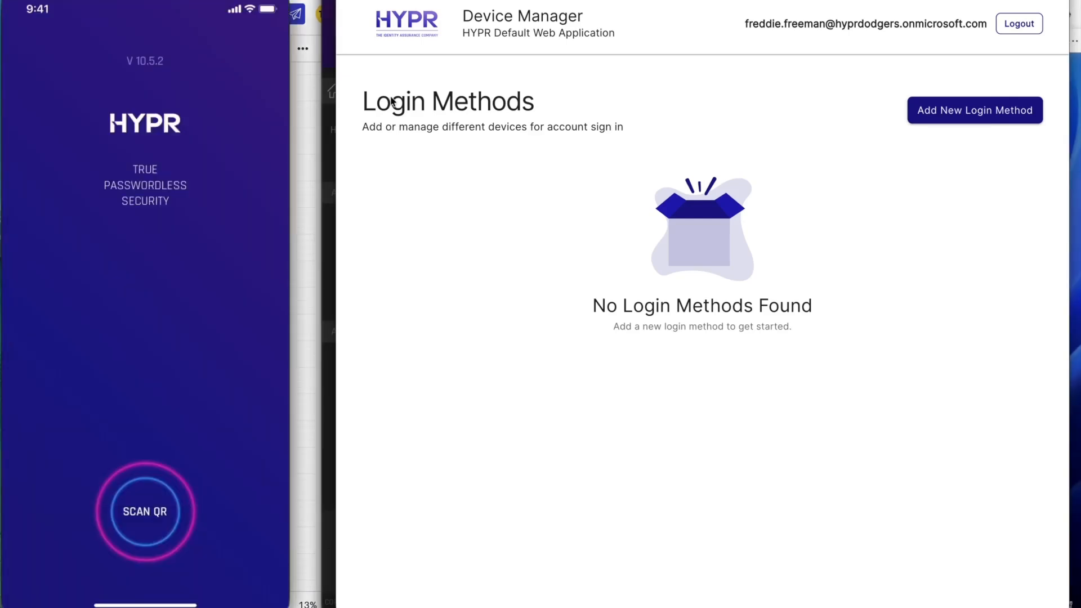
left_click(945, 111)
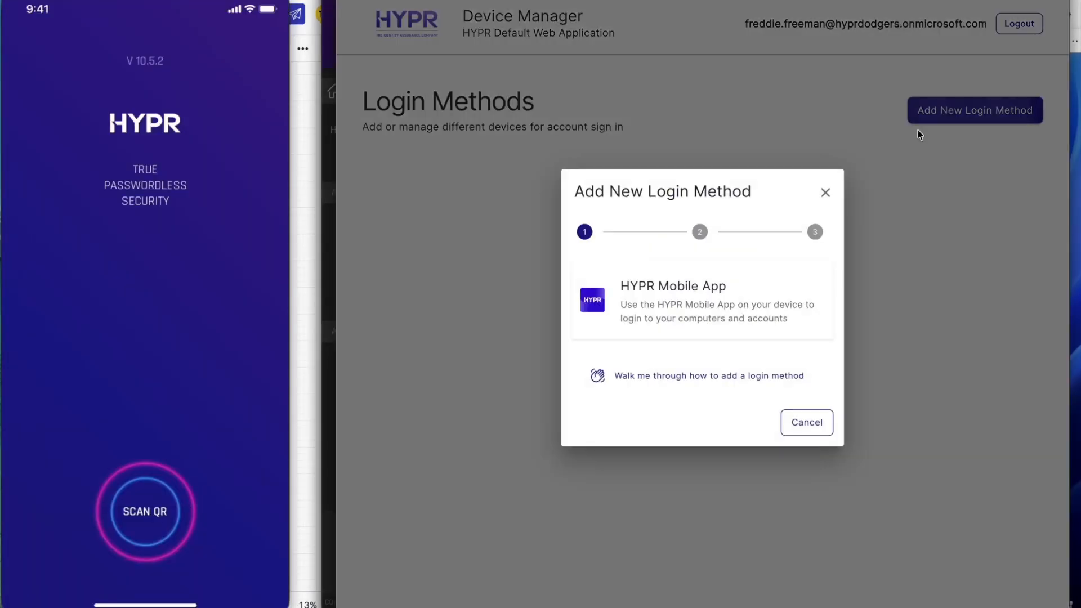
left_click(701, 289)
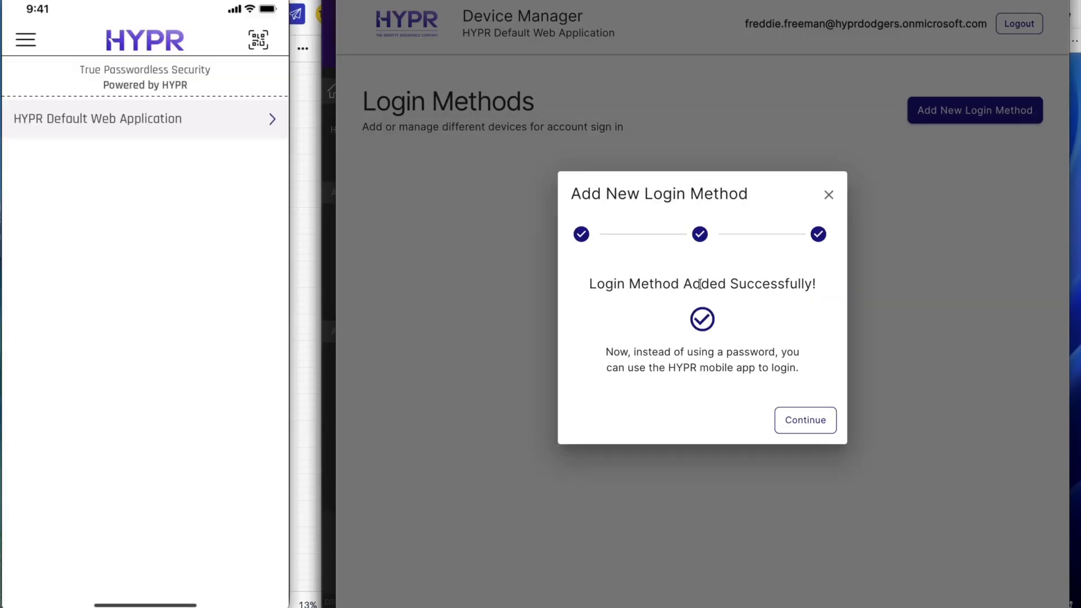
left_click(816, 418)
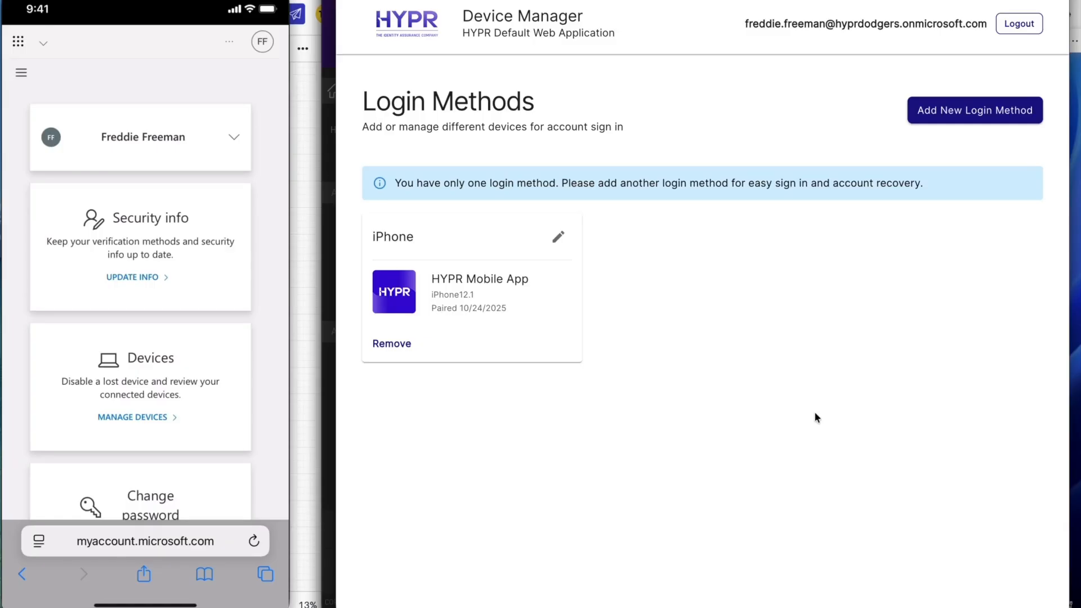
Sign the new user in to the Windows 11 Pro virtual machine by scanning the HYPR login QR code with the phone.
left_click(1076, 165)
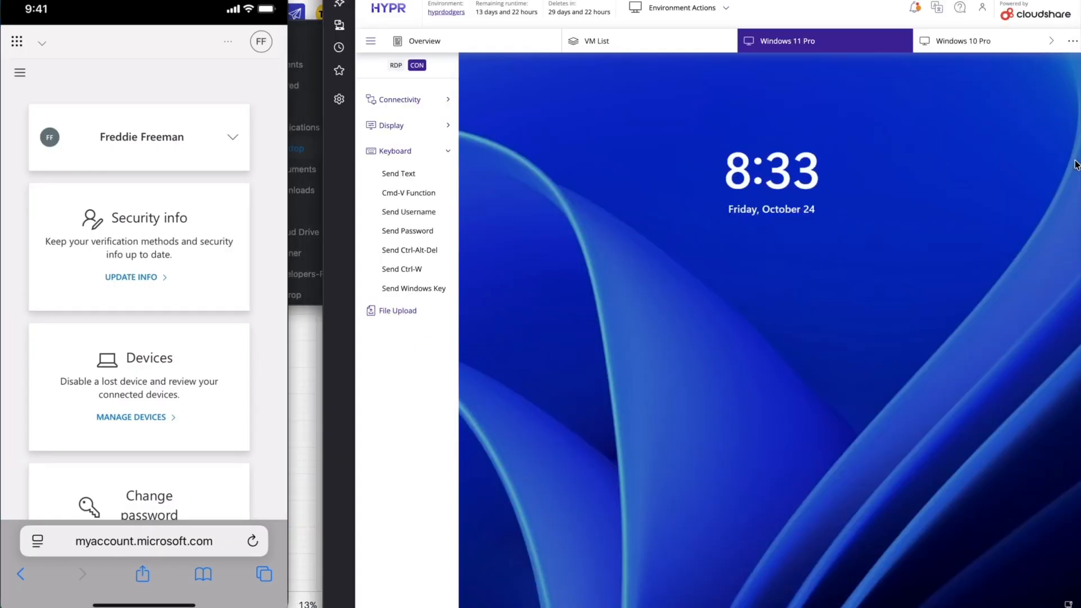
left_click(755, 280)
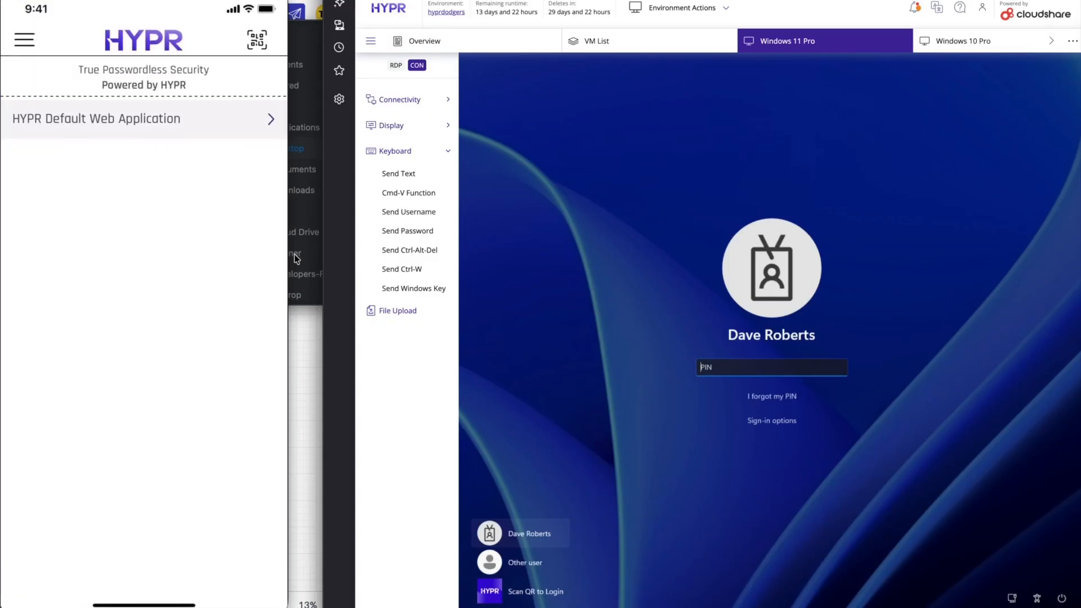
left_click(510, 592)
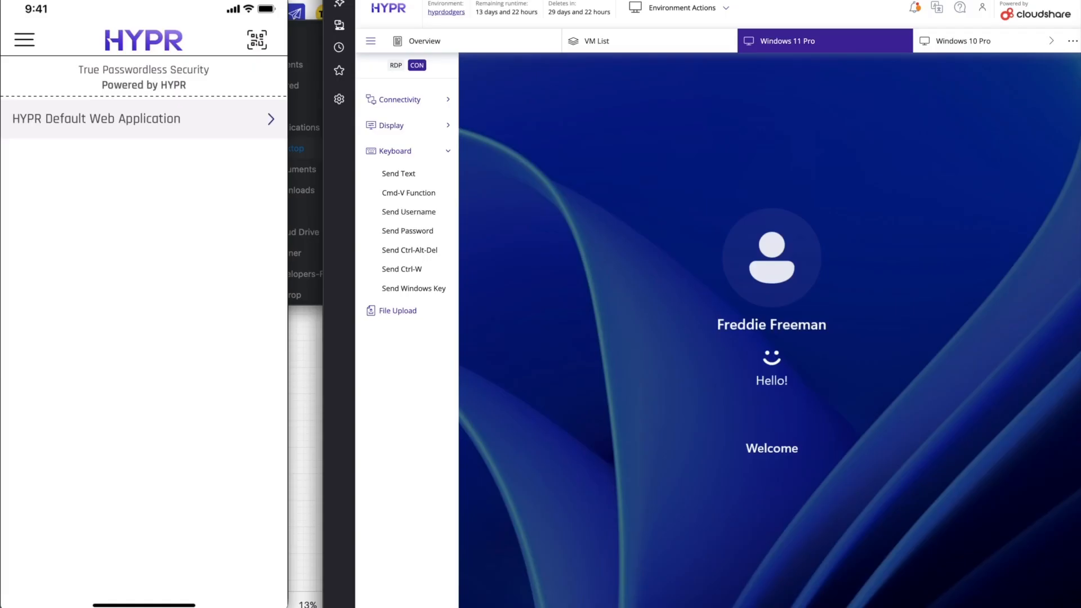
Review the prerequisite and HYPR passkey deployment blocks in the diagram one by one, ending with HYPR Desktop.
left_click(303, 381)
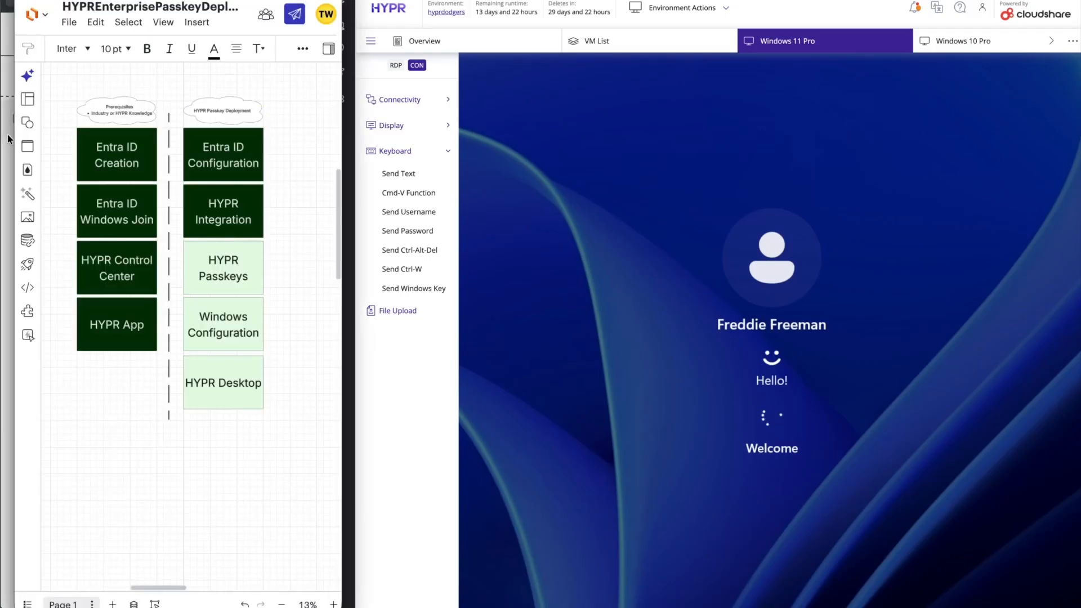
left_click(140, 276)
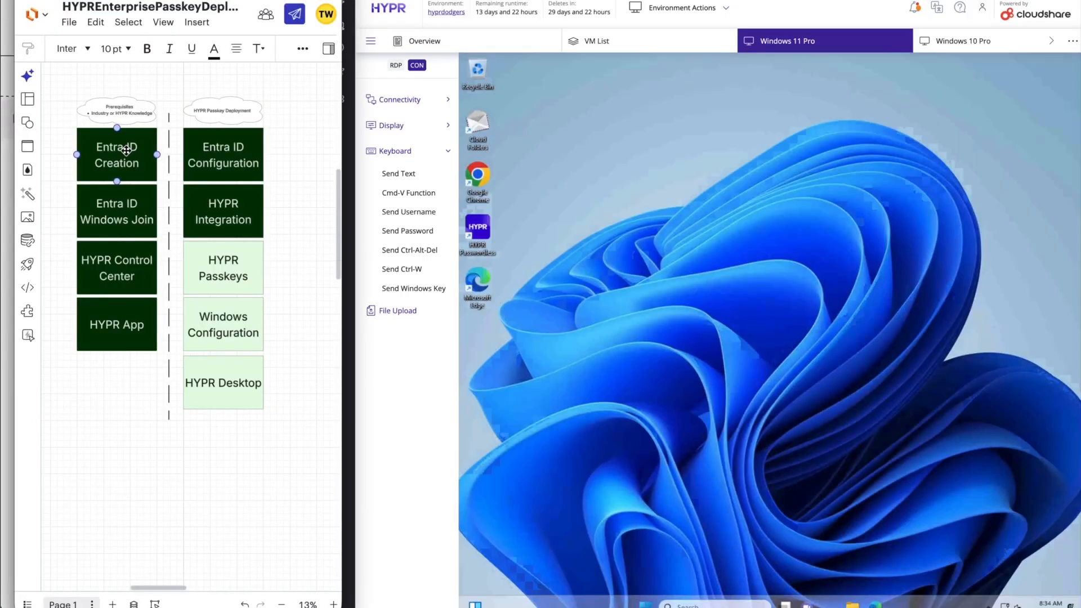
left_click(117, 214)
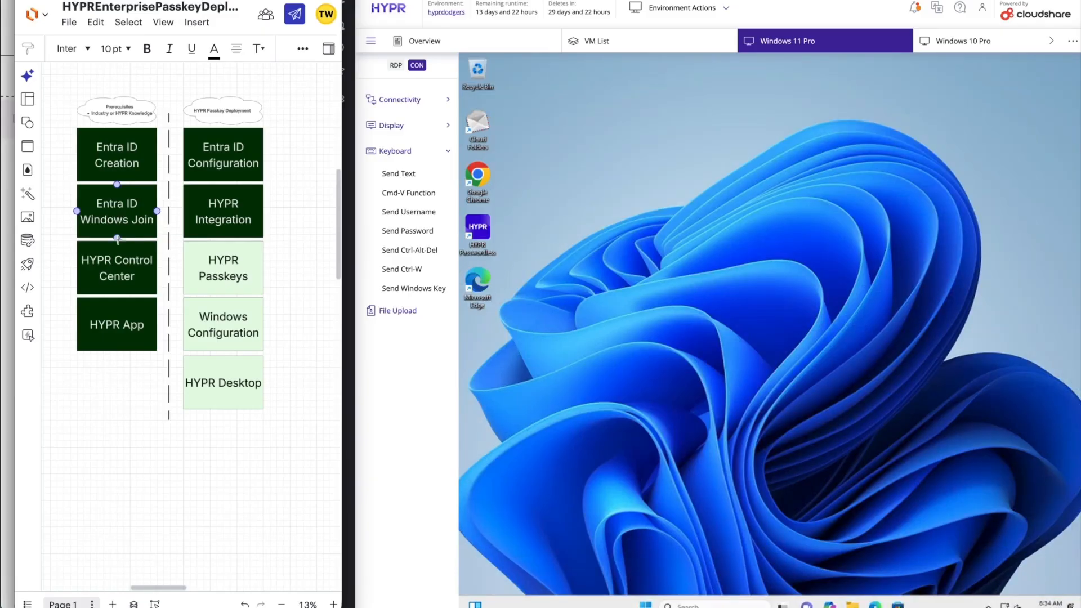
left_click(118, 272)
left_click(117, 336)
left_click(239, 152)
left_click(241, 208)
left_click(240, 278)
left_click(231, 336)
left_click(249, 368)
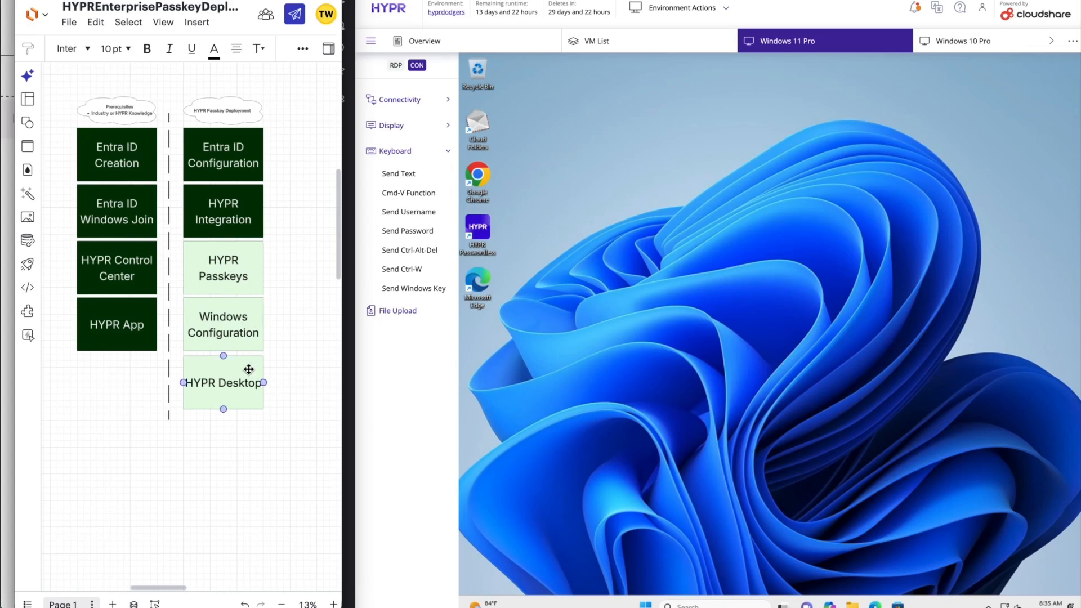